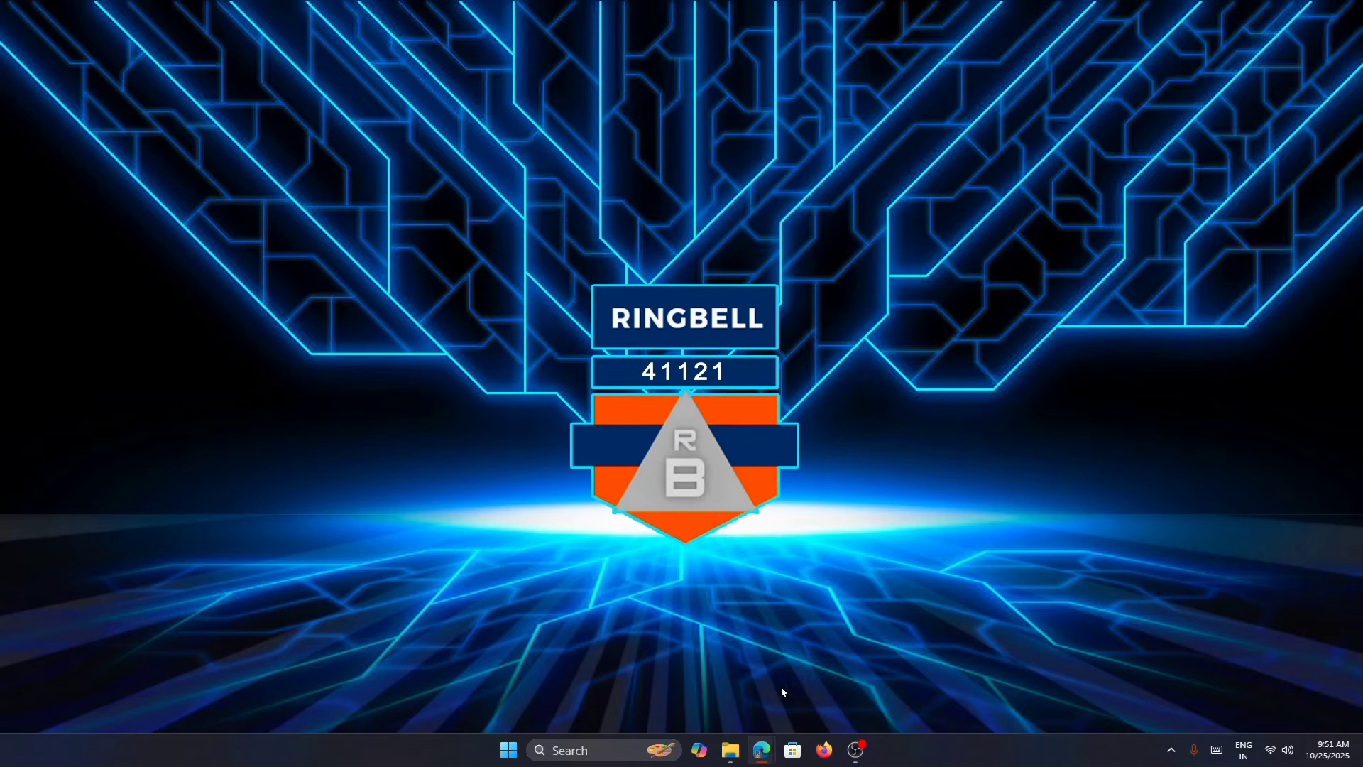
# Step: Switch to Microsoft Edge and show the TestDisk Download page address on cgsecurity.org
pyautogui.moveTo(756, 759)
pyautogui.click(699, 667)
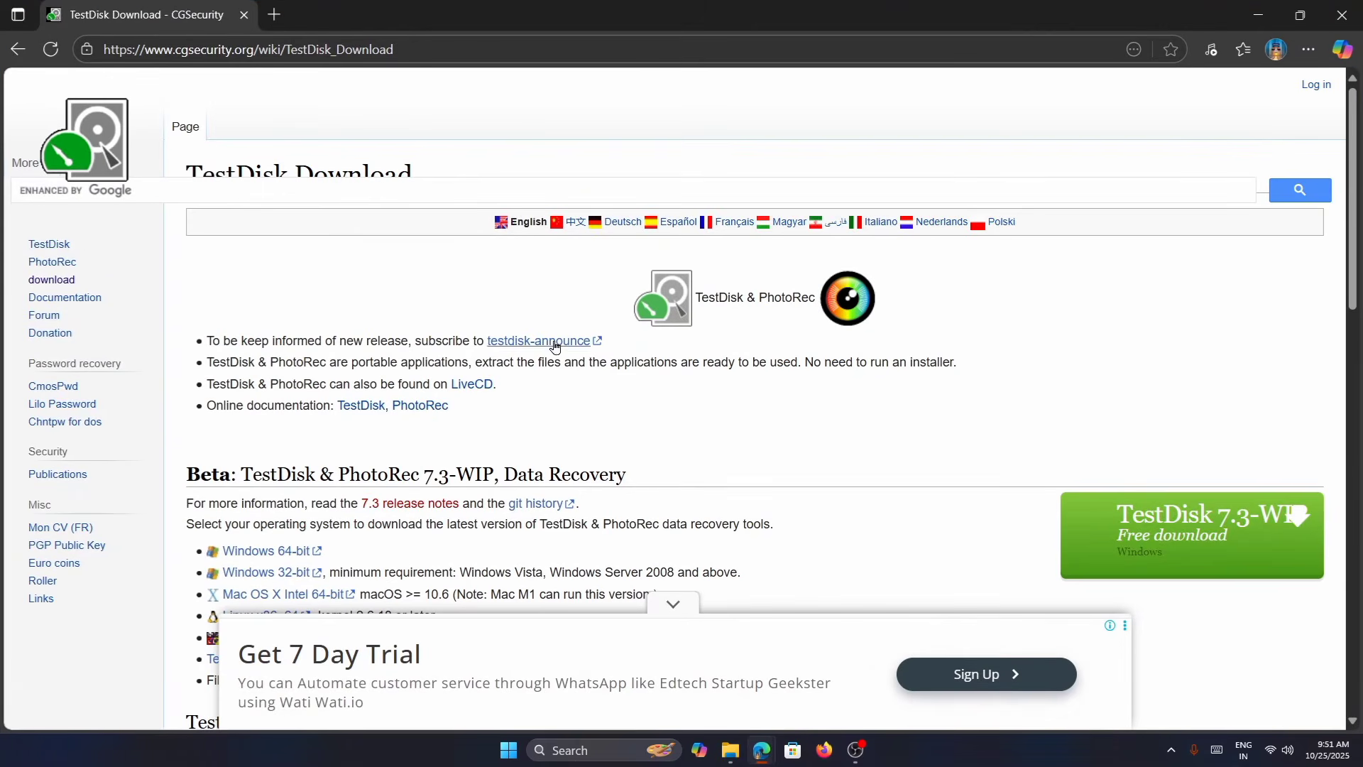
pyautogui.click(421, 51)
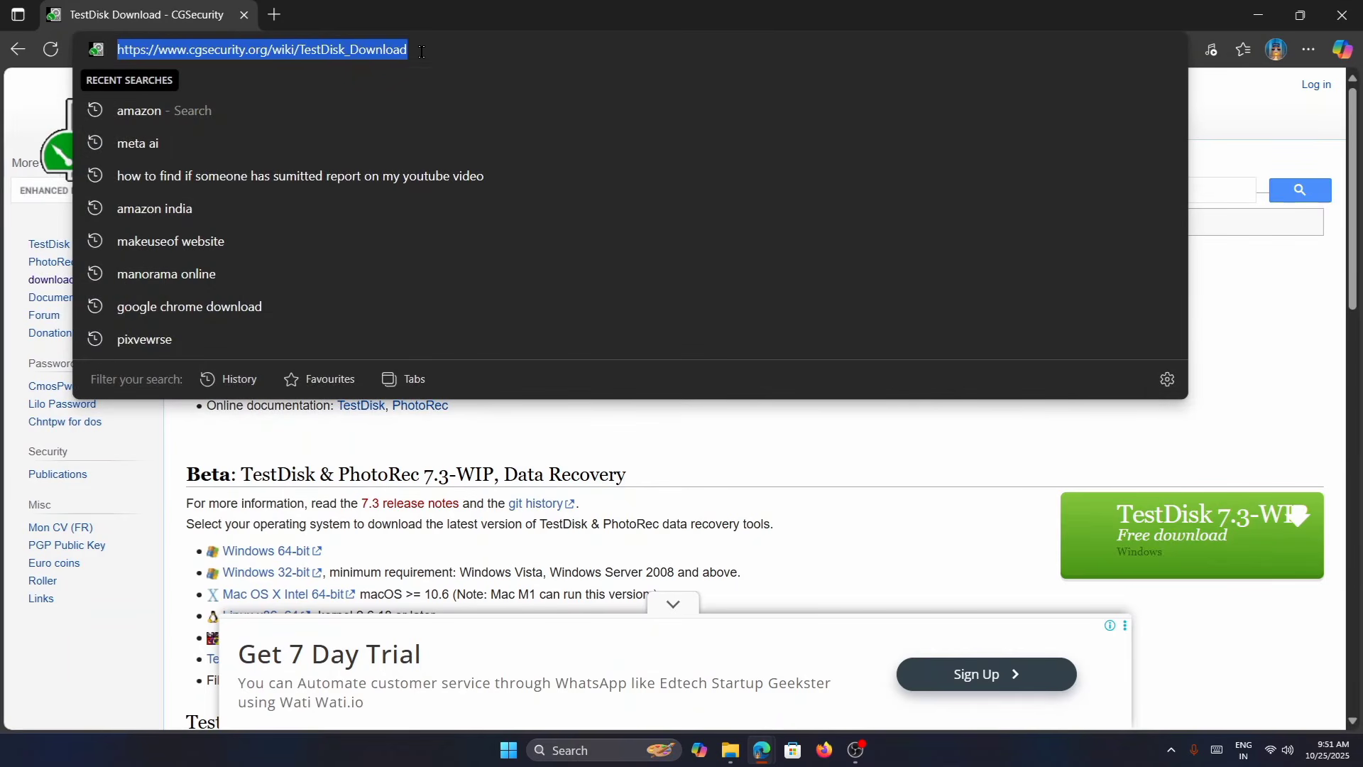
pyautogui.press('Escape')
pyautogui.click(439, 49)
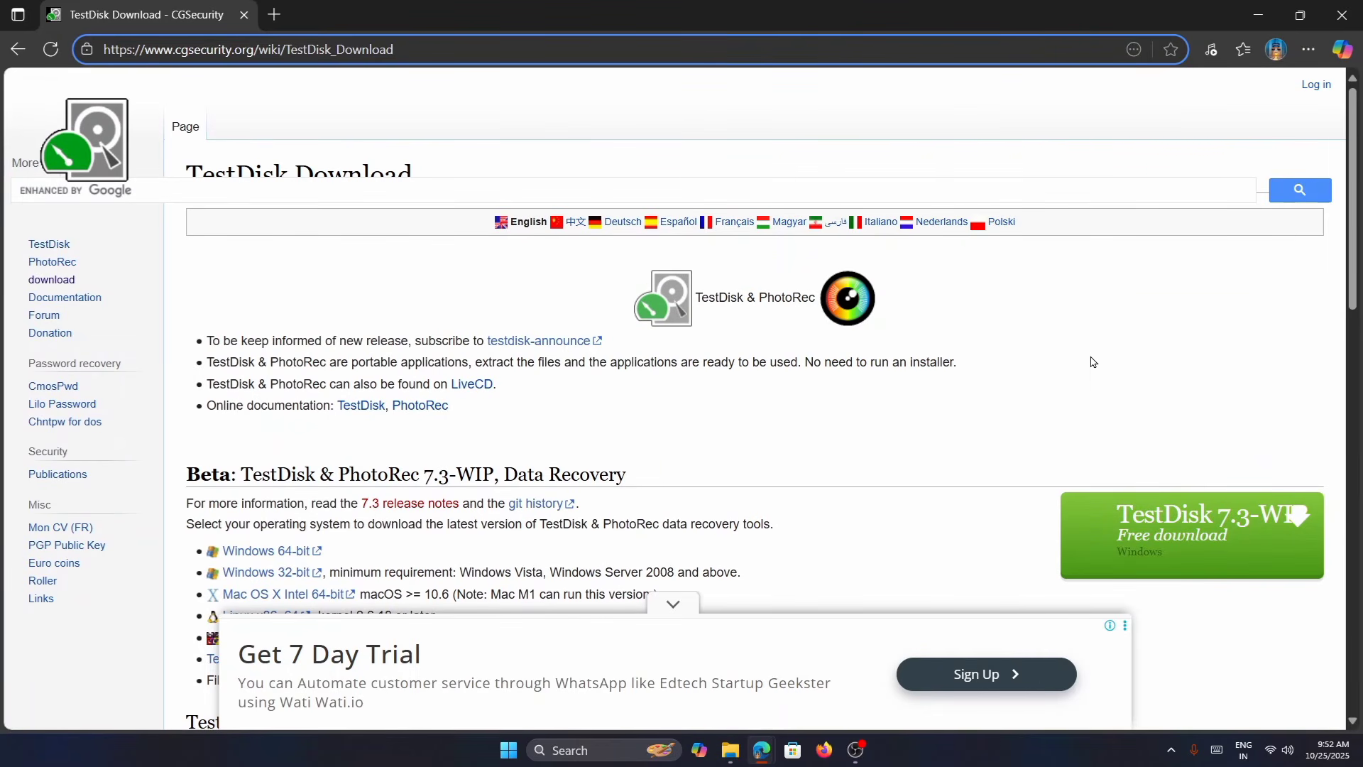
# Step: Download the TestDisk 7.3-WIP beta for Windows from the TestDisk Download page
pyautogui.scroll(-2, 1089, 356)
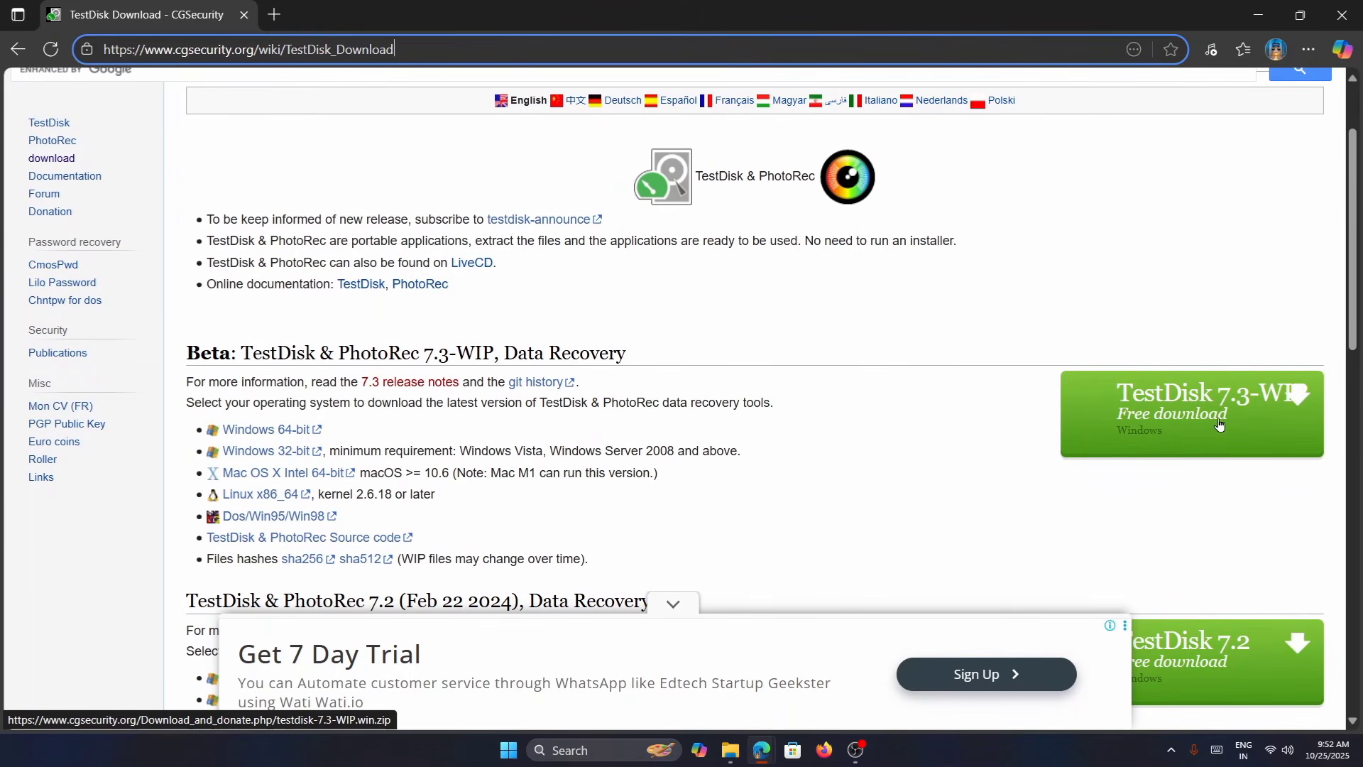
pyautogui.scroll(-1, 1190, 431)
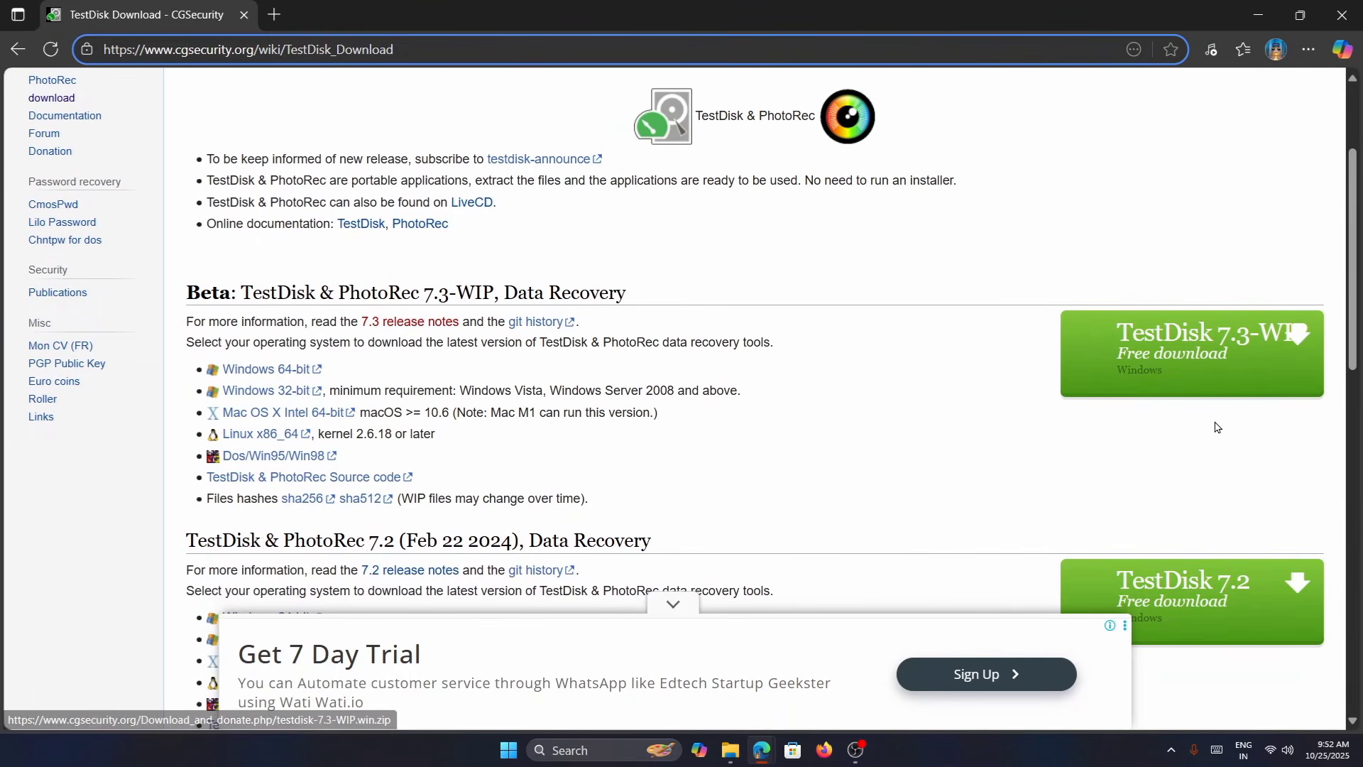
pyautogui.scroll(1, 1216, 426)
pyautogui.scroll(-3, 1216, 426)
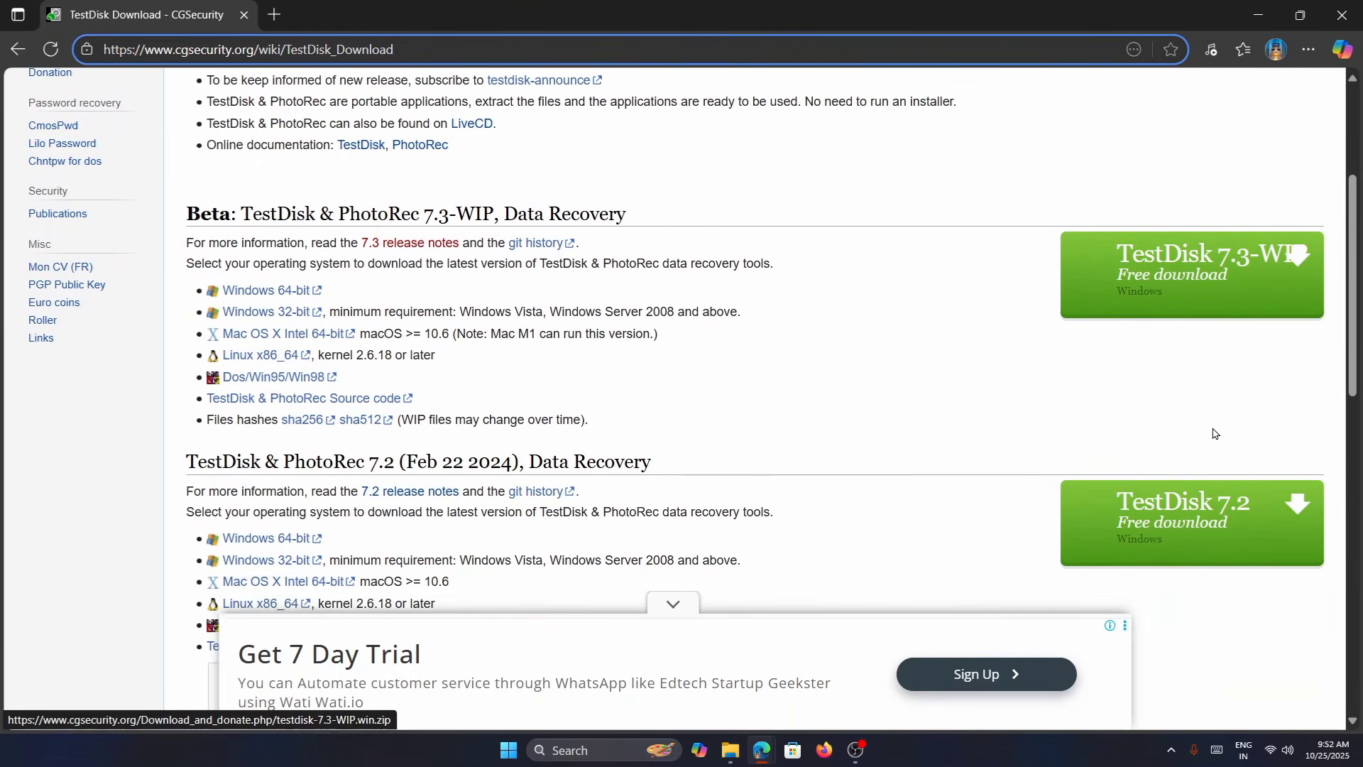
pyautogui.scroll(3, 1213, 464)
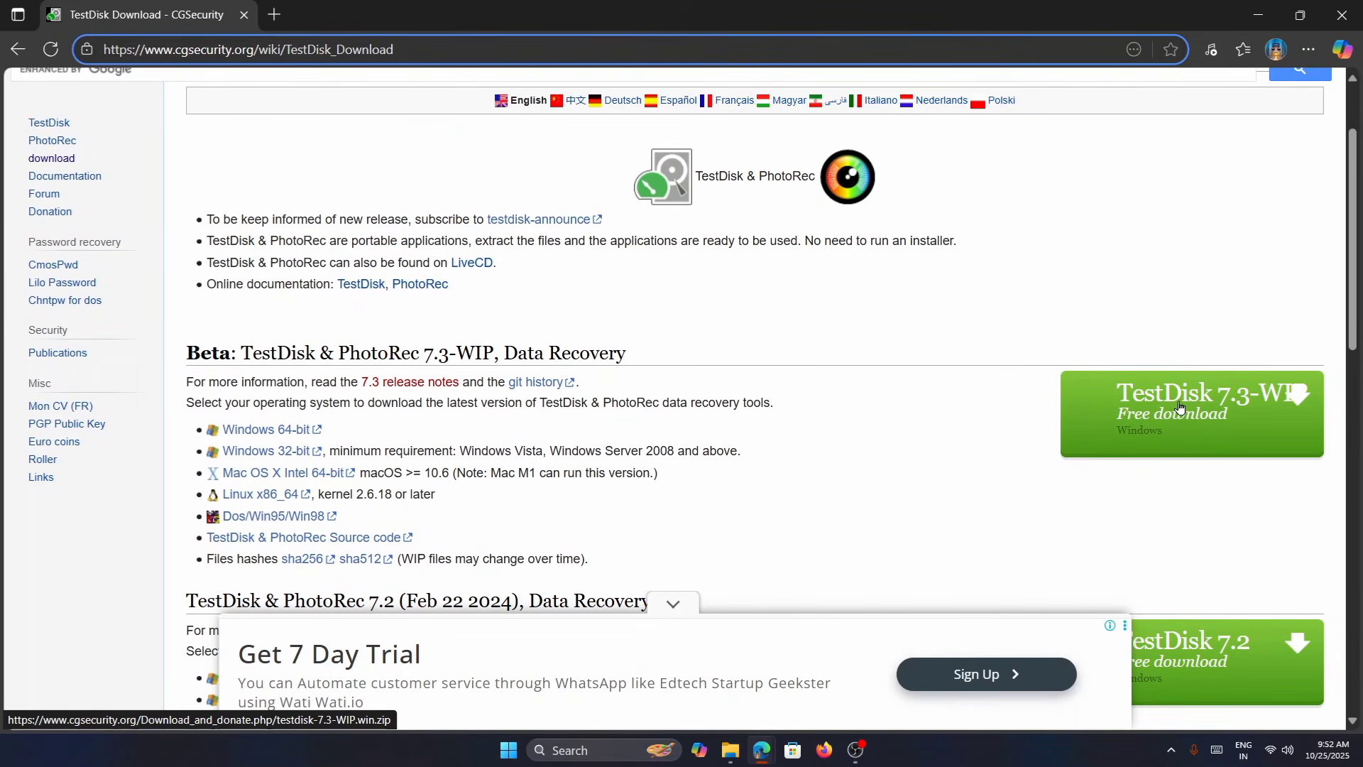
pyautogui.click(1207, 411)
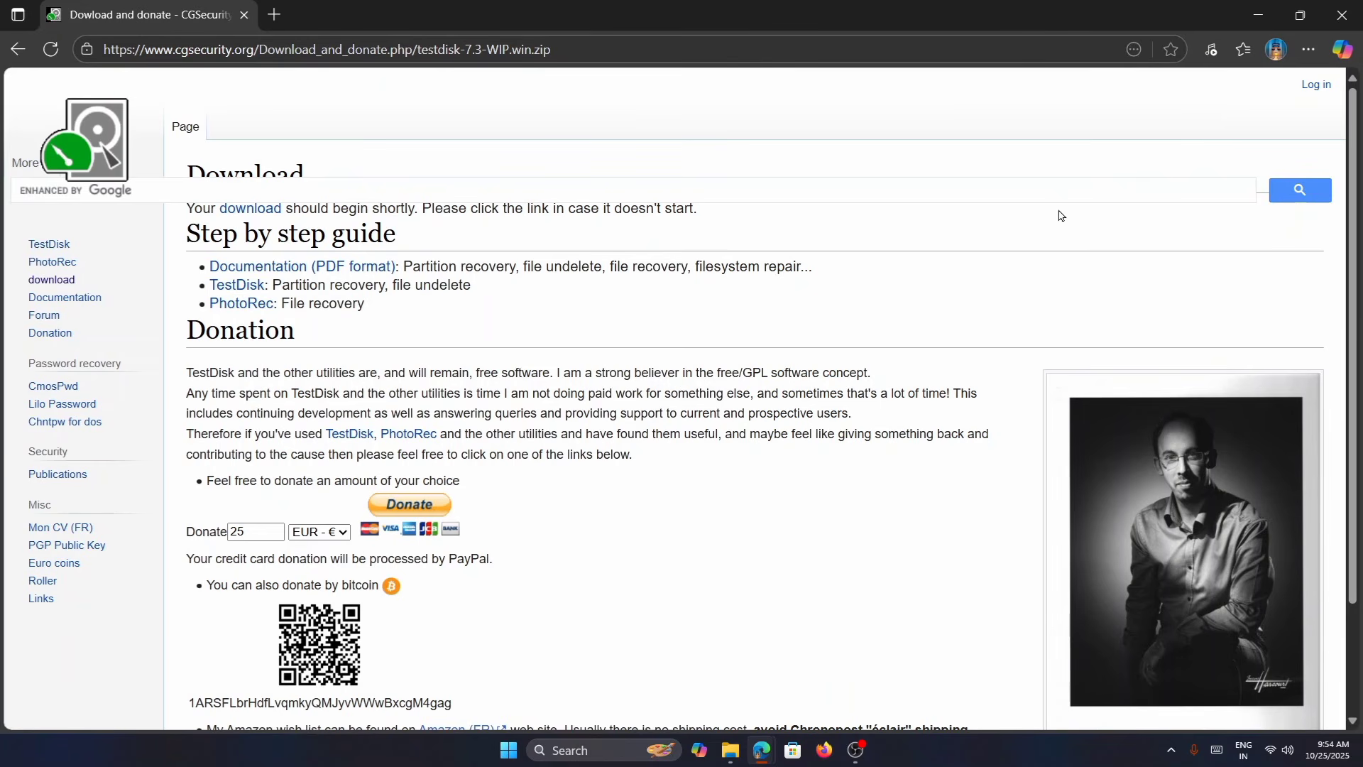
# Step: Show the downloaded testdisk-7.3-WIP.win.zip in its folder and extract the whole archive
pyautogui.click(1310, 51)
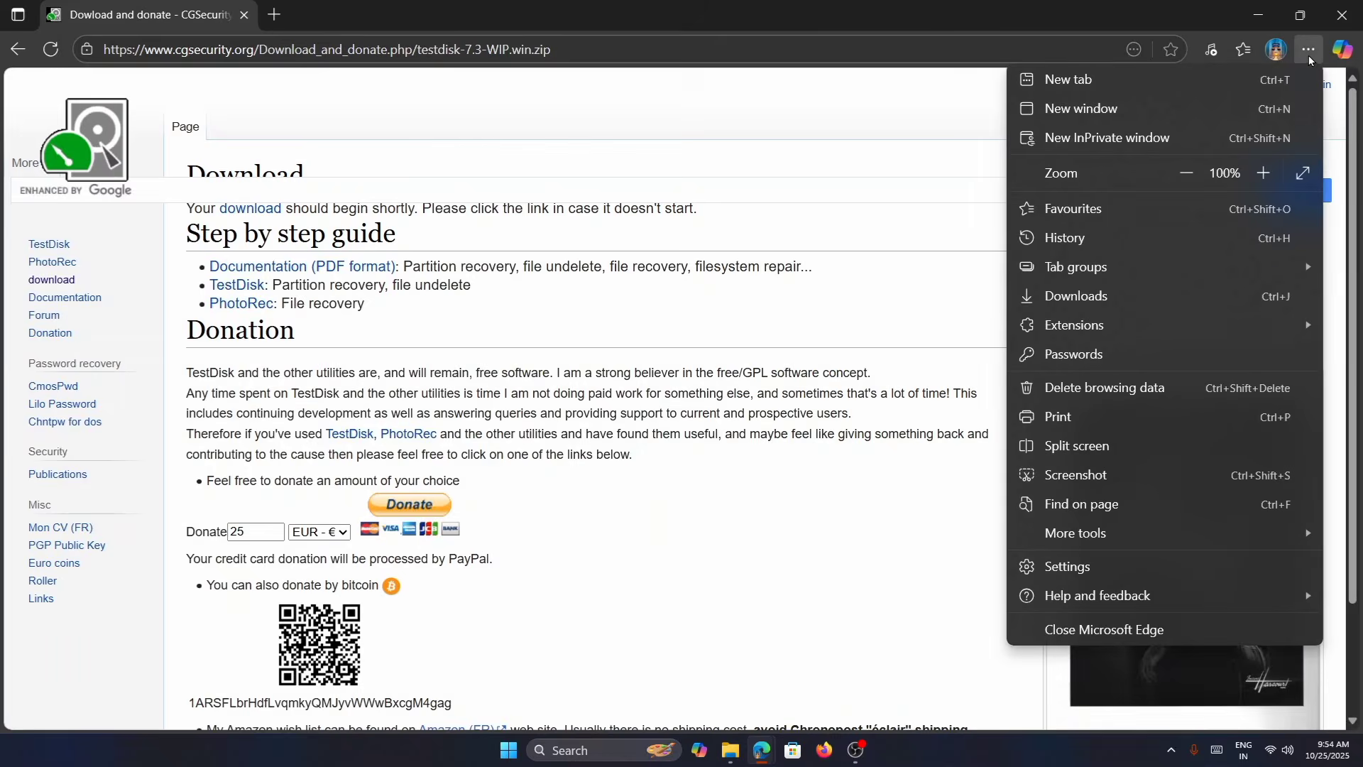
pyautogui.click(1181, 292)
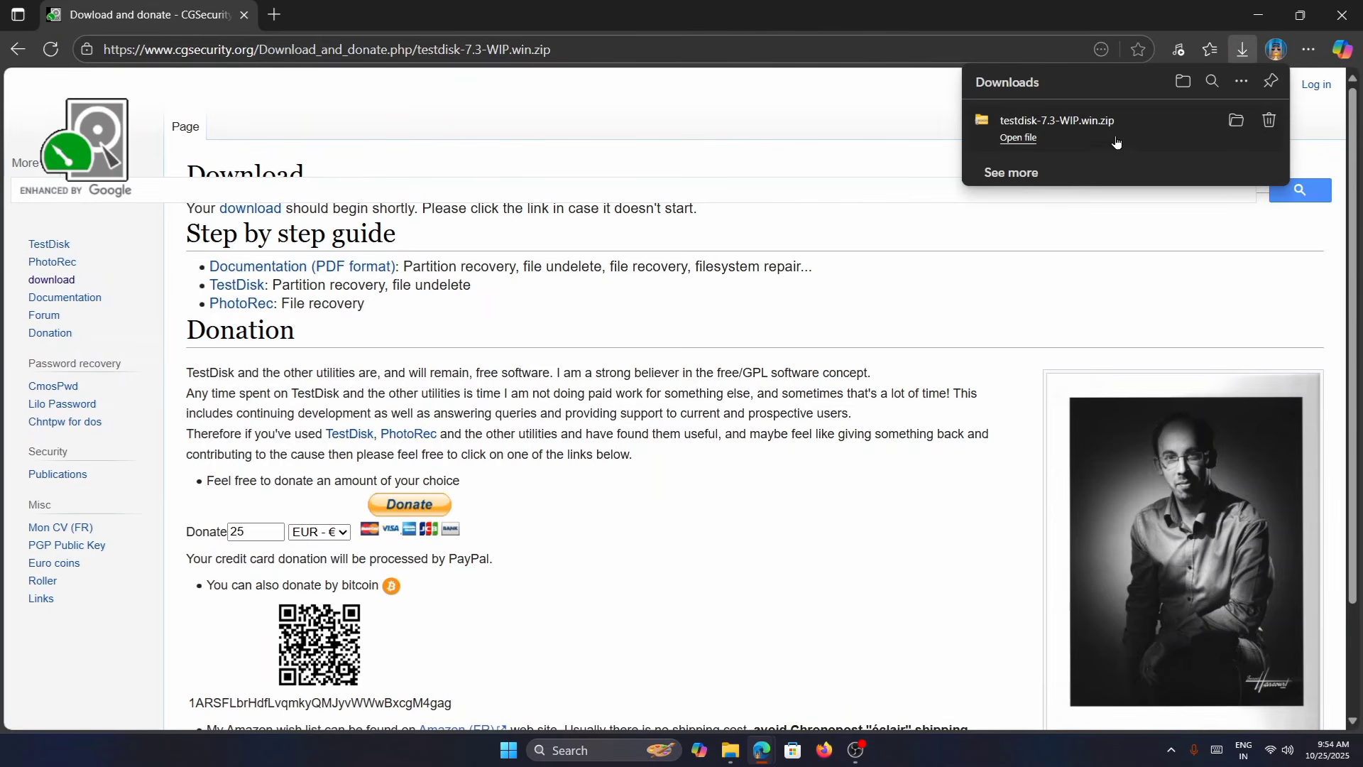
pyautogui.click(1236, 121)
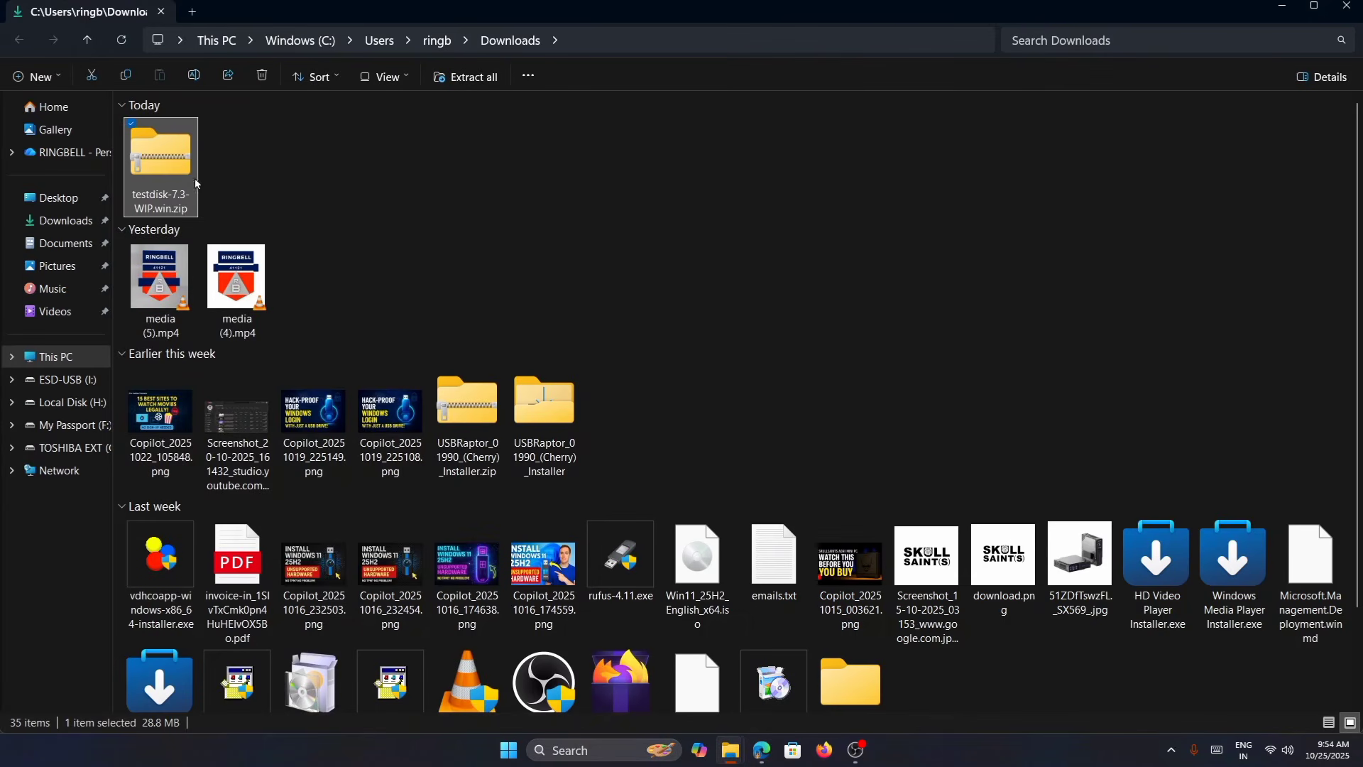
pyautogui.rightClick(160, 166)
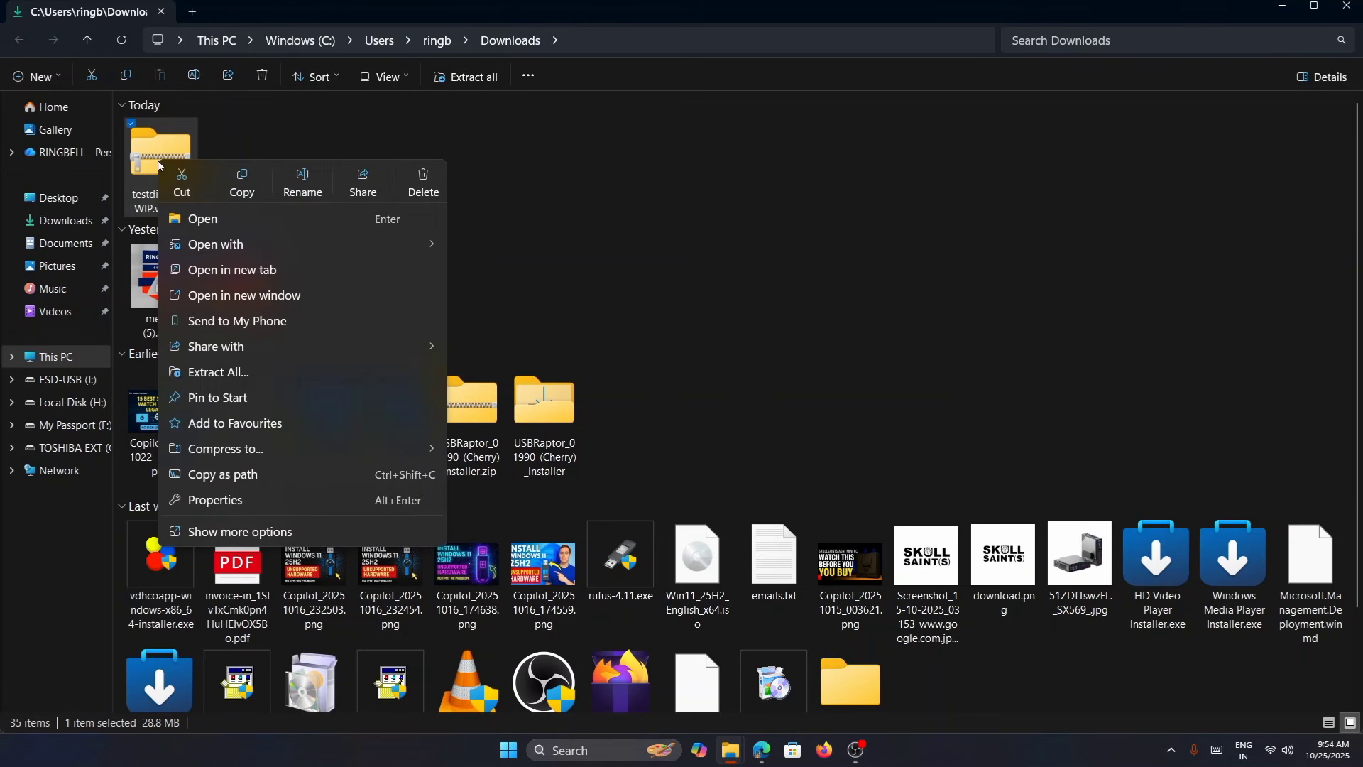
pyautogui.click(273, 379)
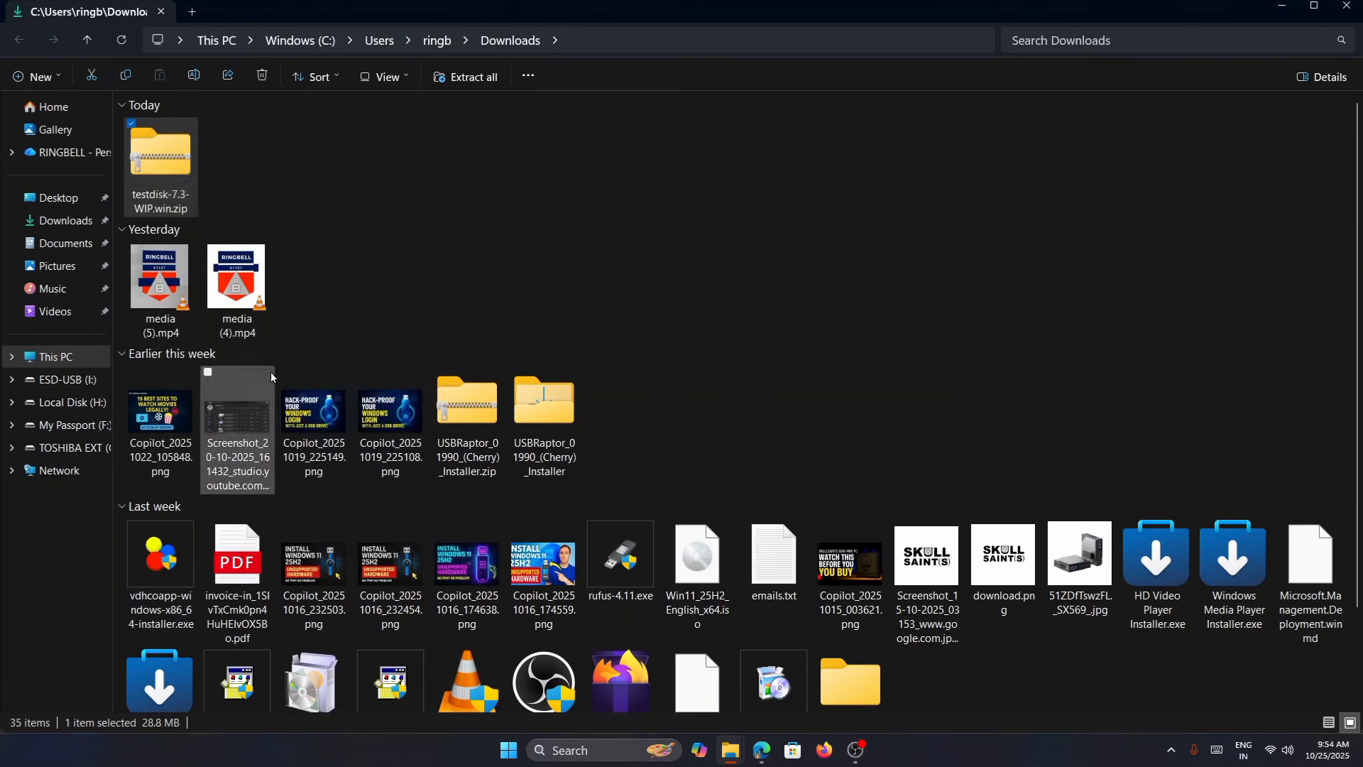
pyautogui.click(756, 488)
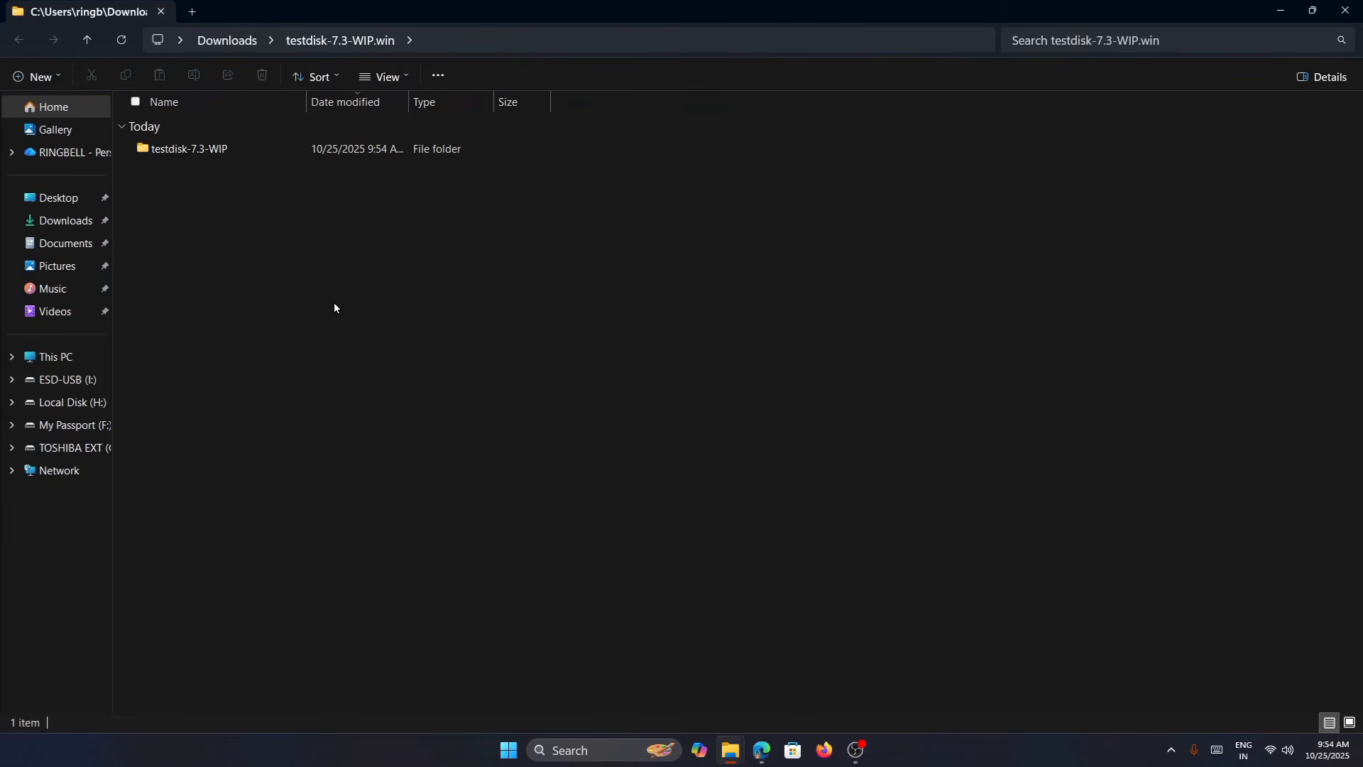
# Step: Look through the files in the extracted testdisk-7.3-WIP folder and minimize the open windows
pyautogui.doubleClick(207, 150)
pyautogui.scroll(-4, 308, 340)
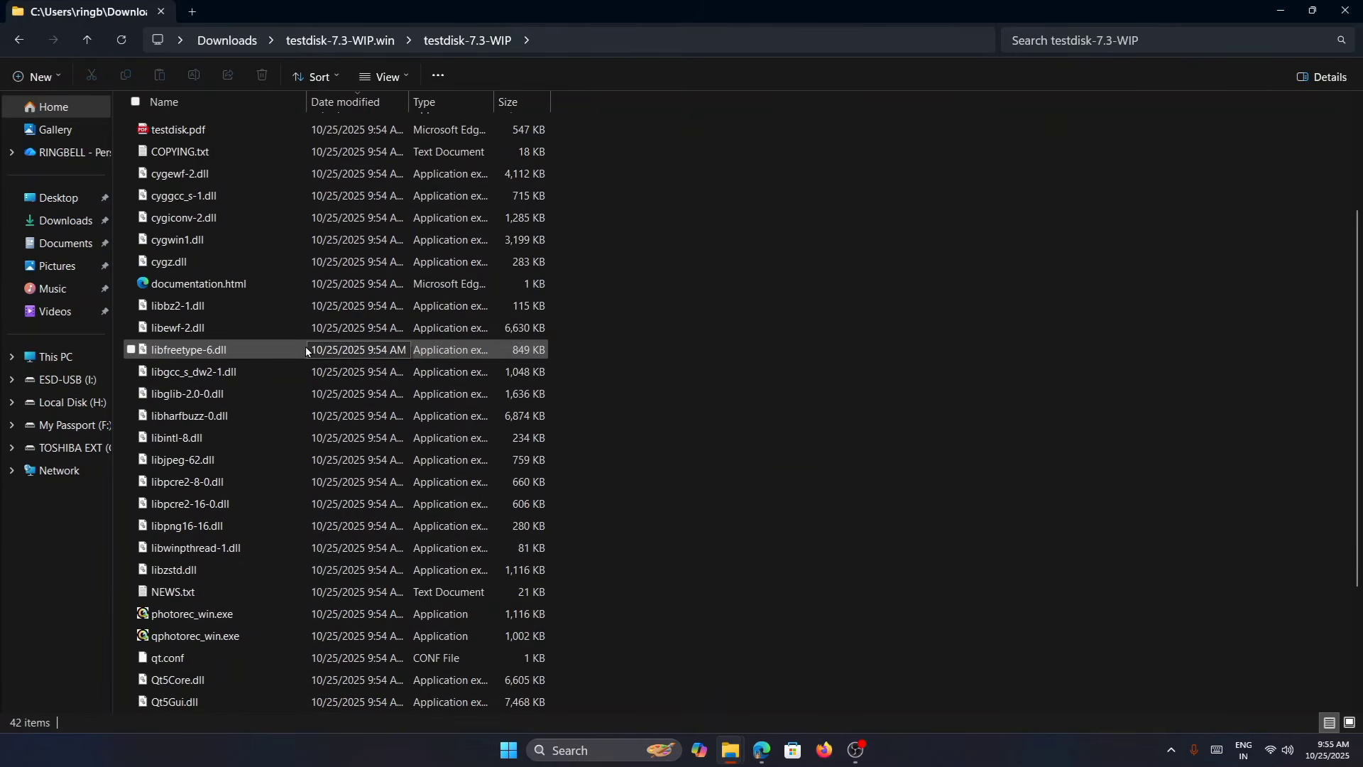
pyautogui.scroll(-2, 301, 393)
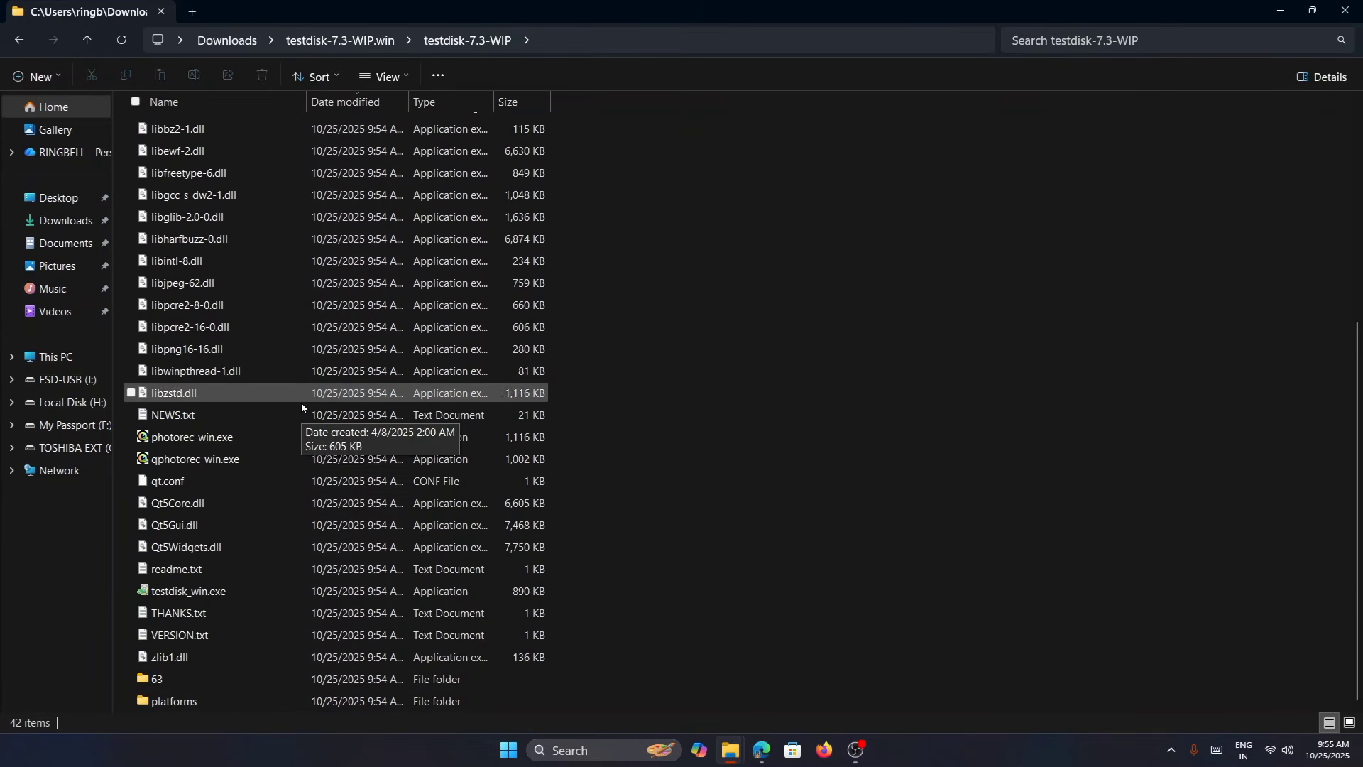
pyautogui.click(1269, 13)
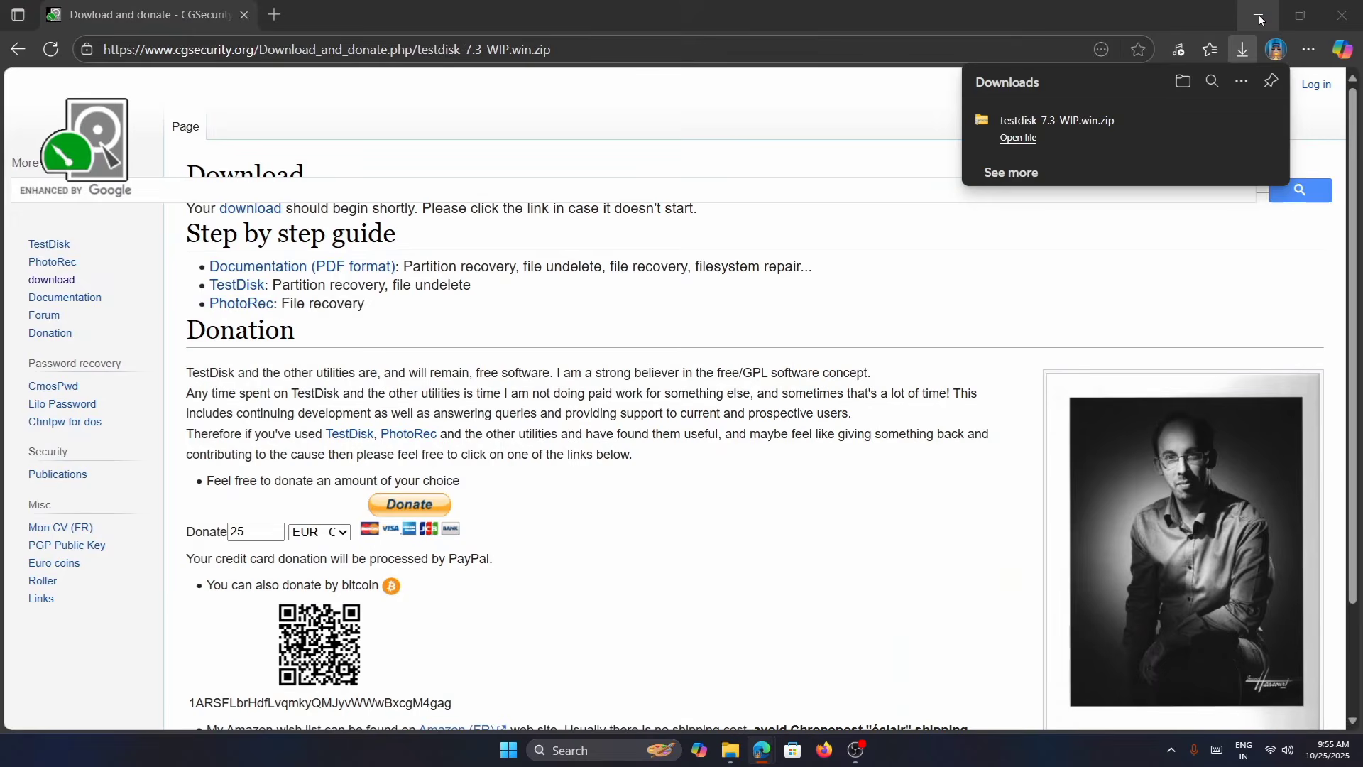
pyautogui.click(1259, 16)
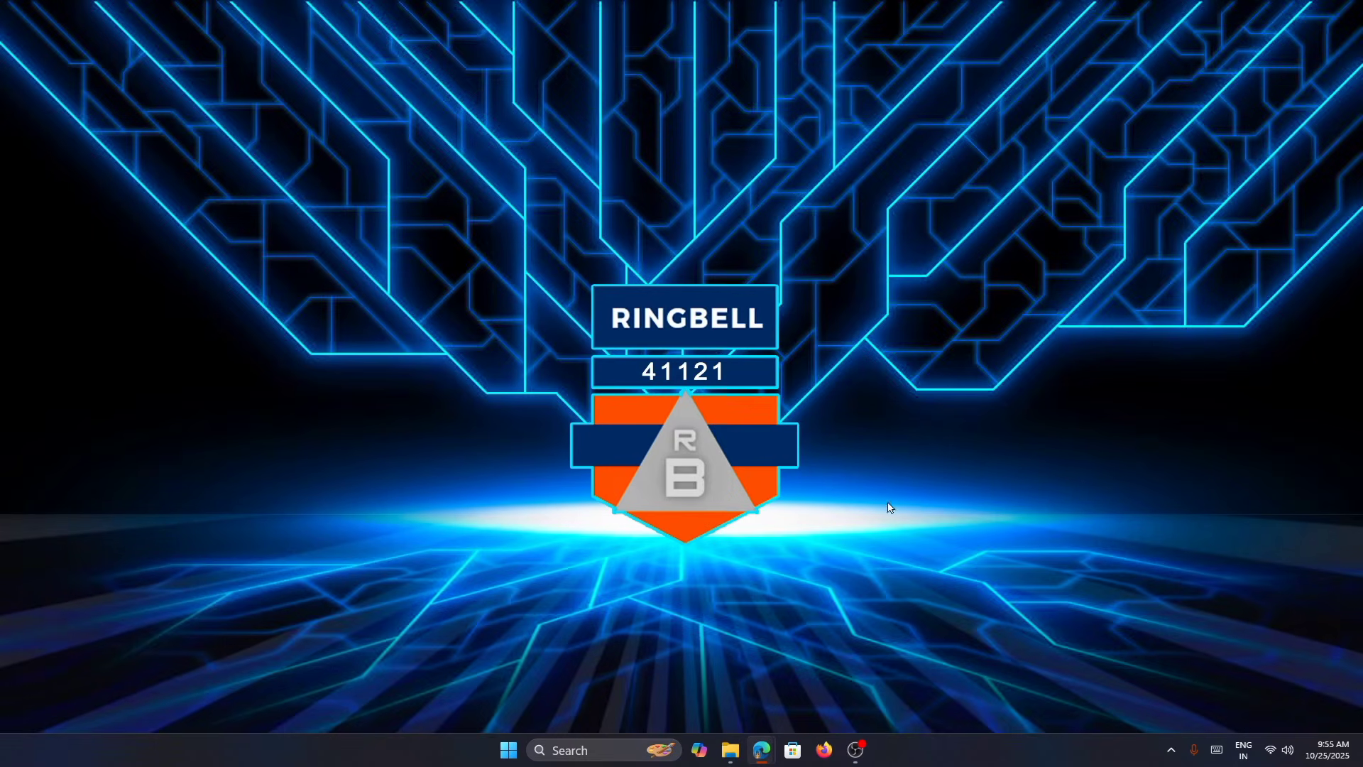
# Step: Switch to the This PC window in File Explorer and open the ESD-USB (I:) drive
pyautogui.moveTo(733, 754)
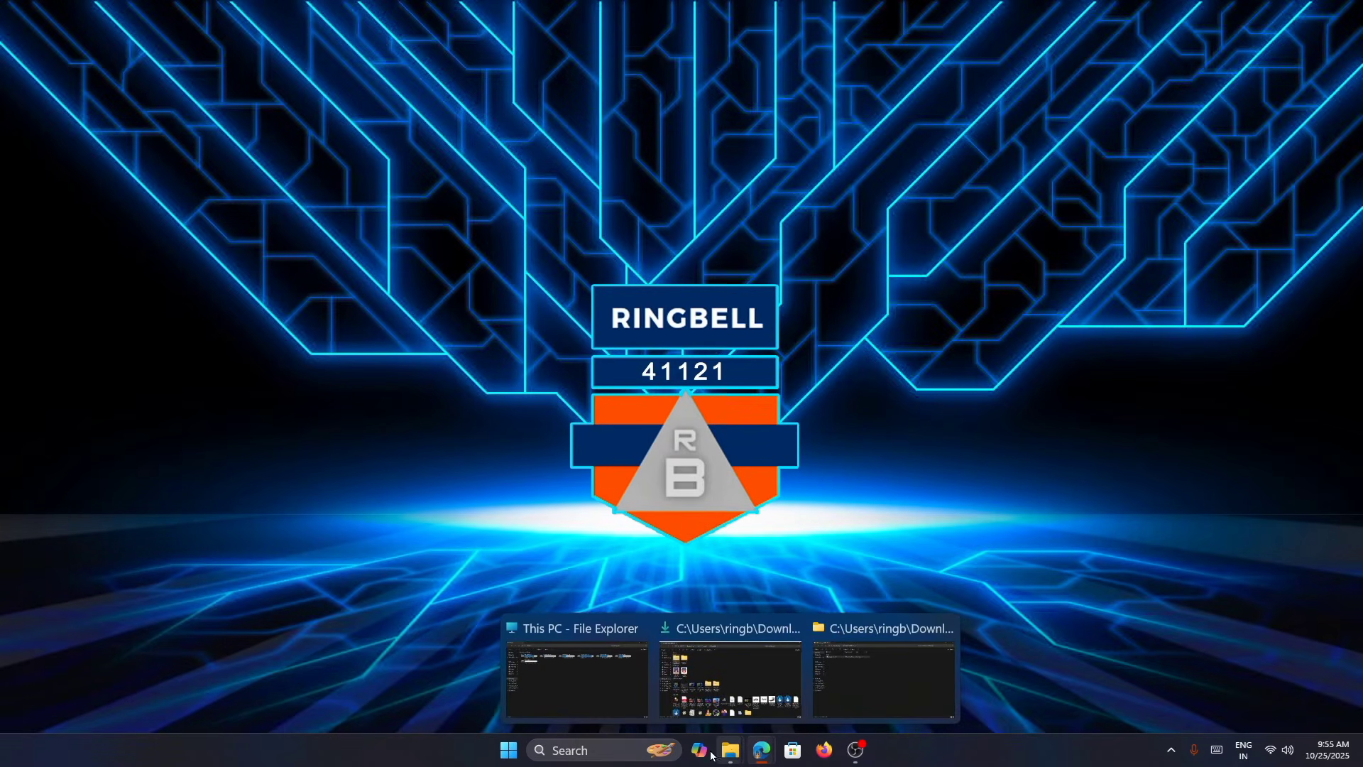
pyautogui.click(588, 697)
pyautogui.click(254, 203)
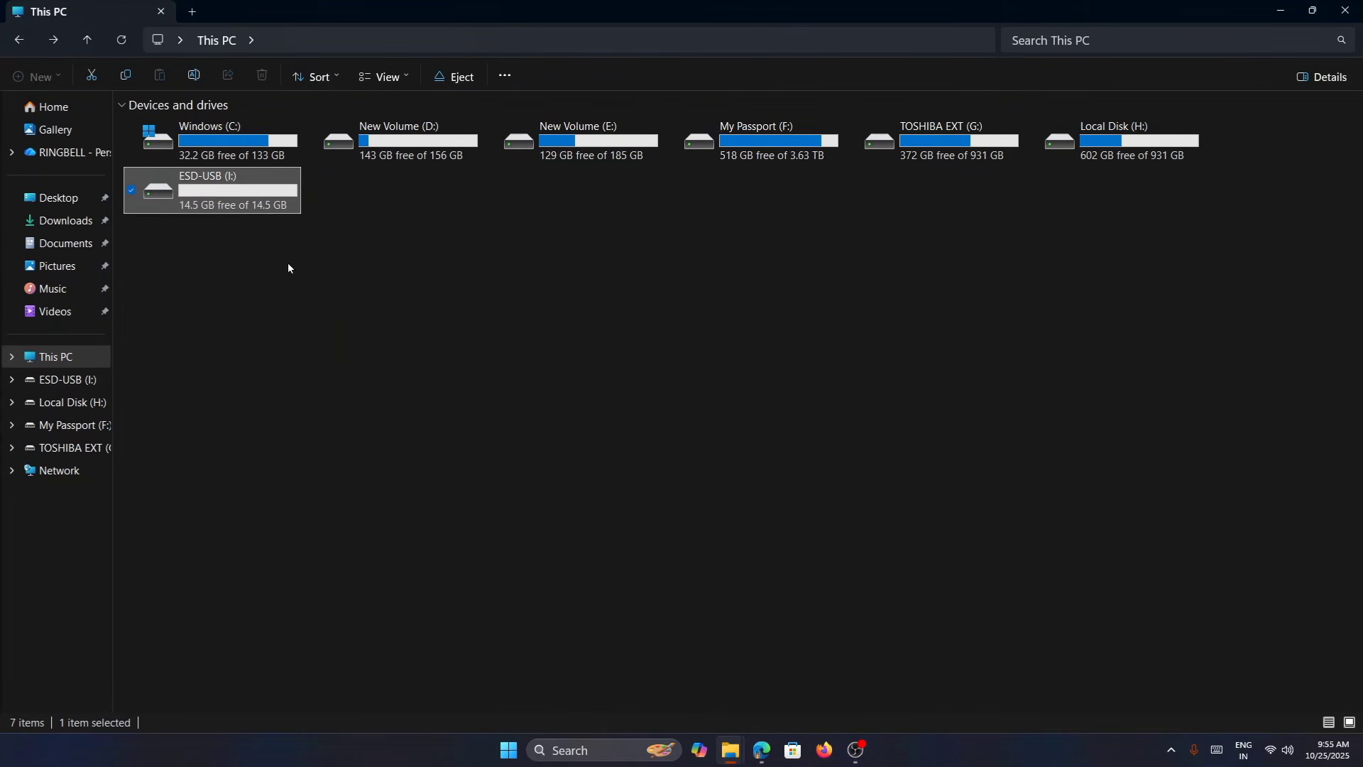
pyautogui.doubleClick(260, 206)
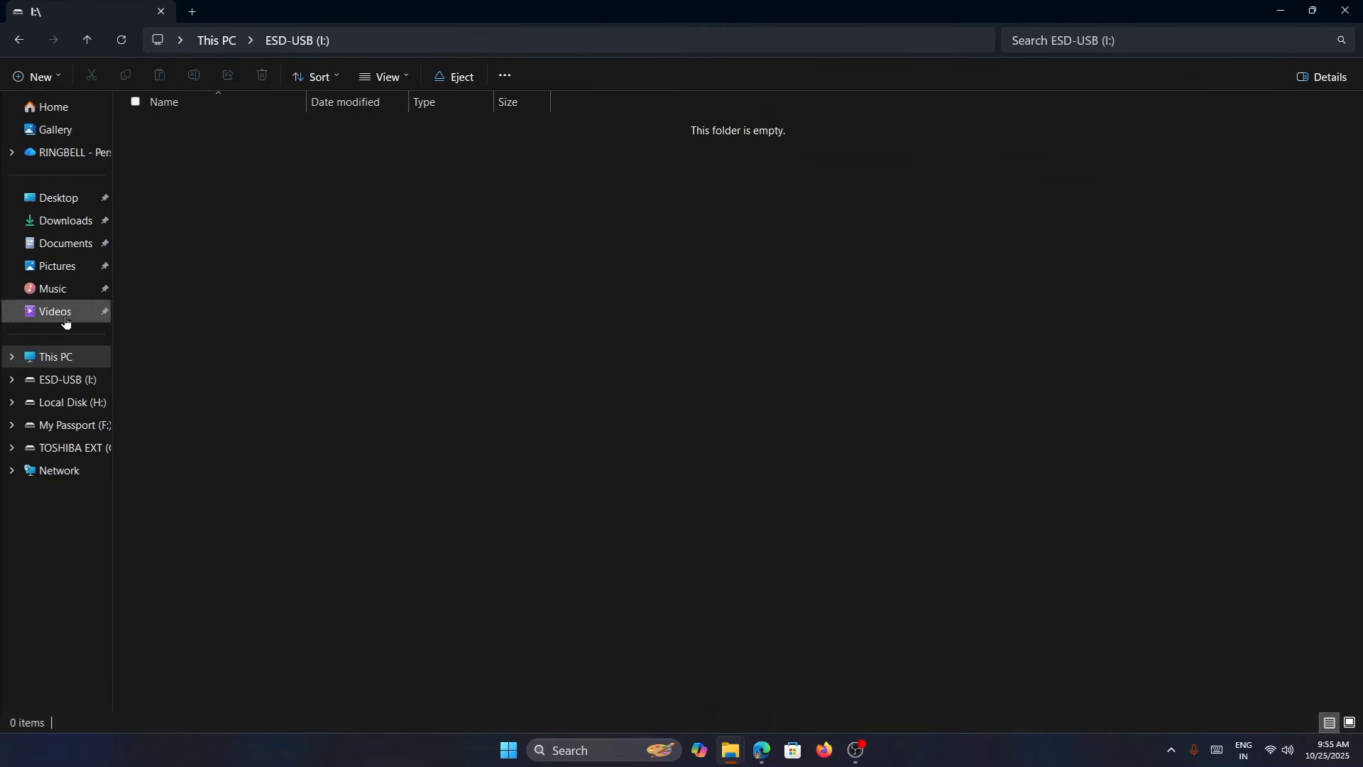
# Step: Paste the copied Copilot PNG images and media (4).mp4 into ESD-USB (I:) and display them as thumbnail icons
pyautogui.click(63, 380)
pyautogui.rightClick(359, 323)
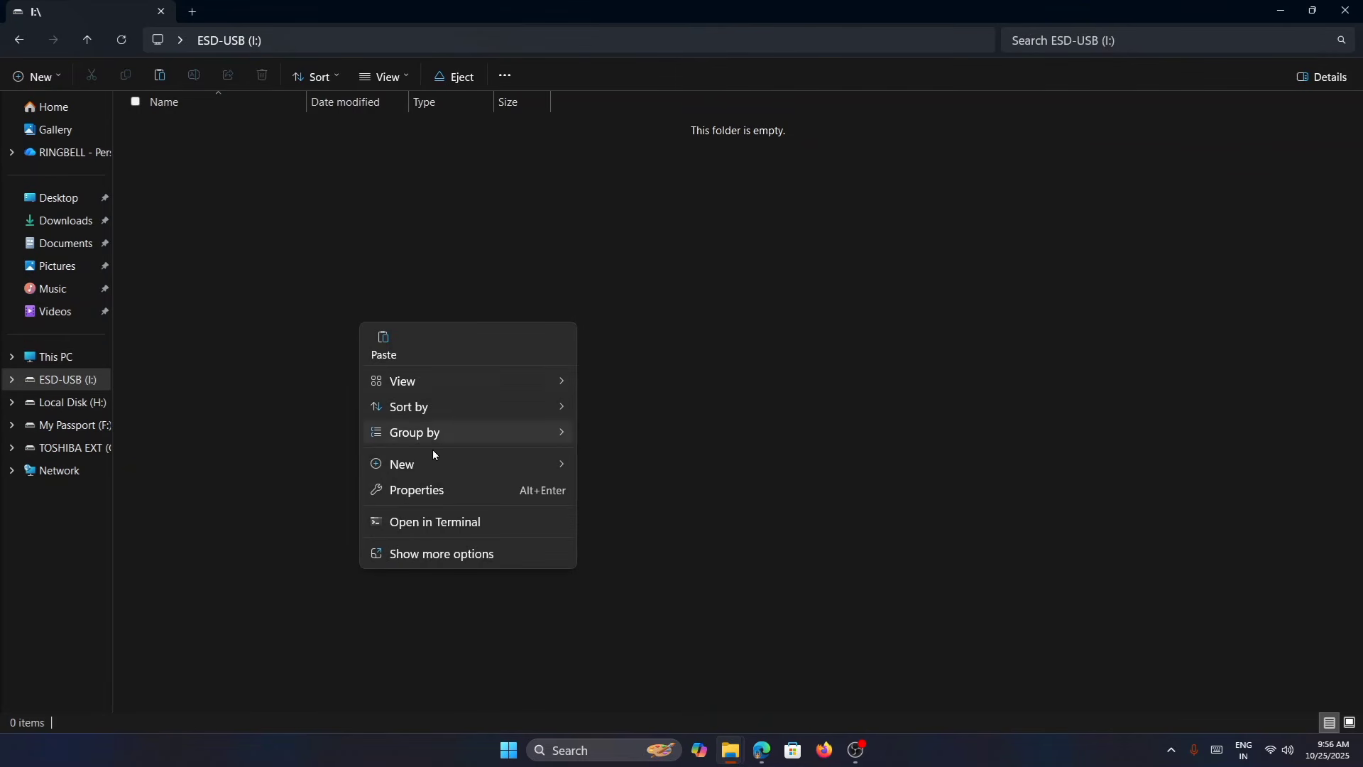
pyautogui.click(384, 346)
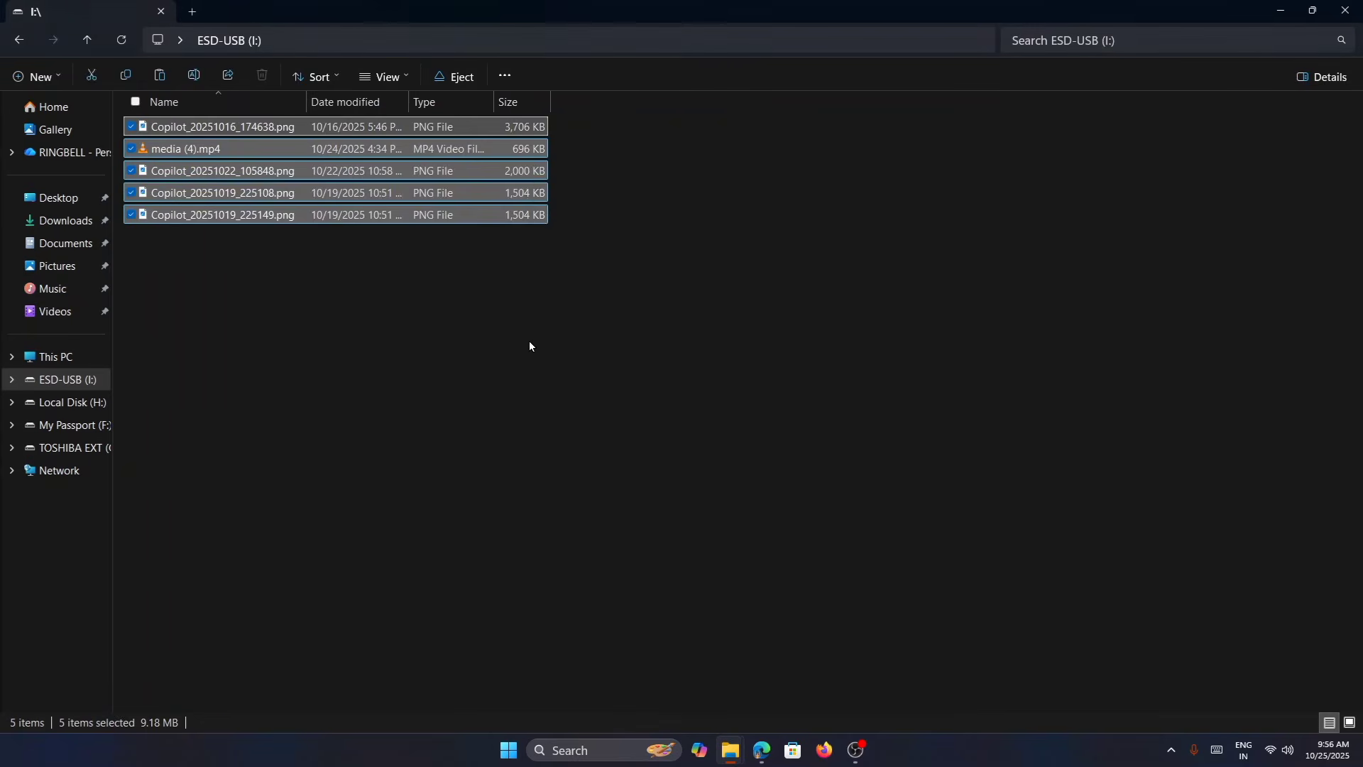
pyautogui.click(384, 76)
pyautogui.click(394, 138)
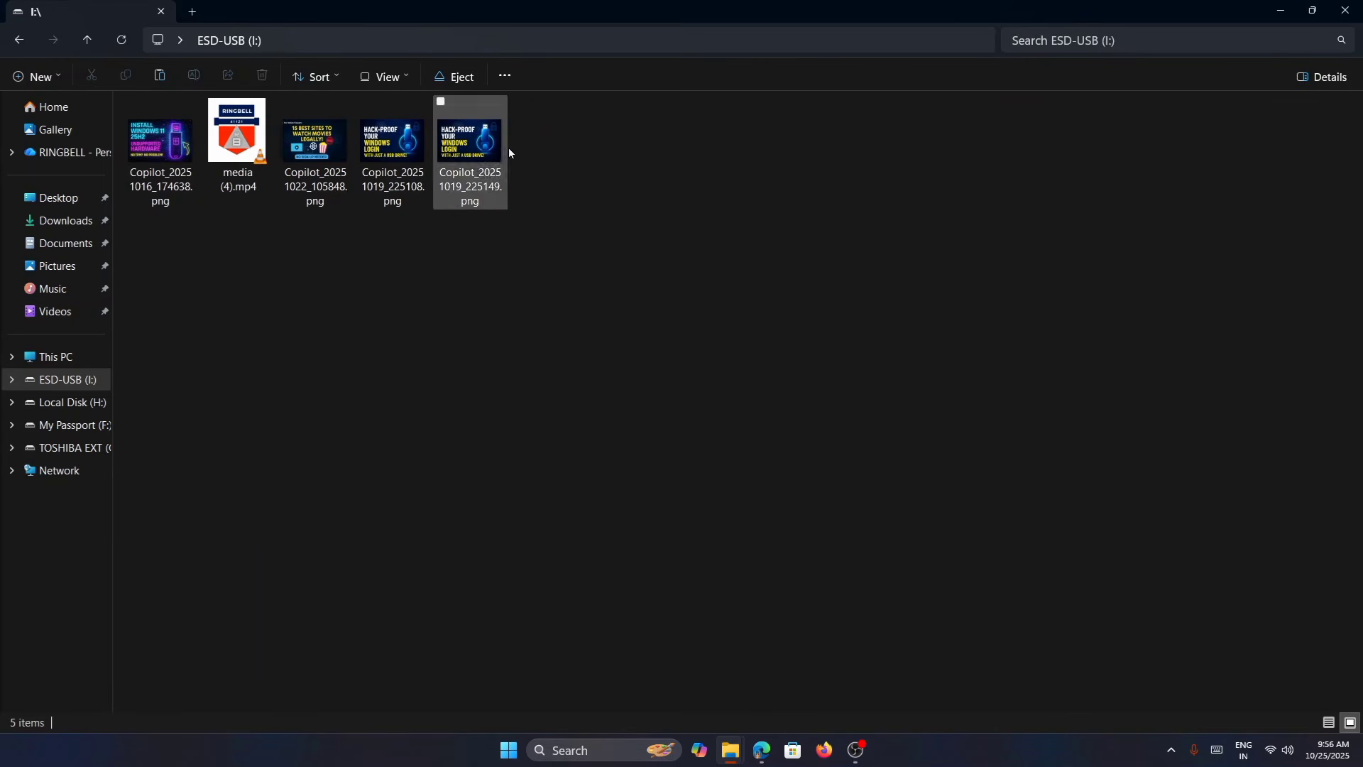
pyautogui.click(223, 161)
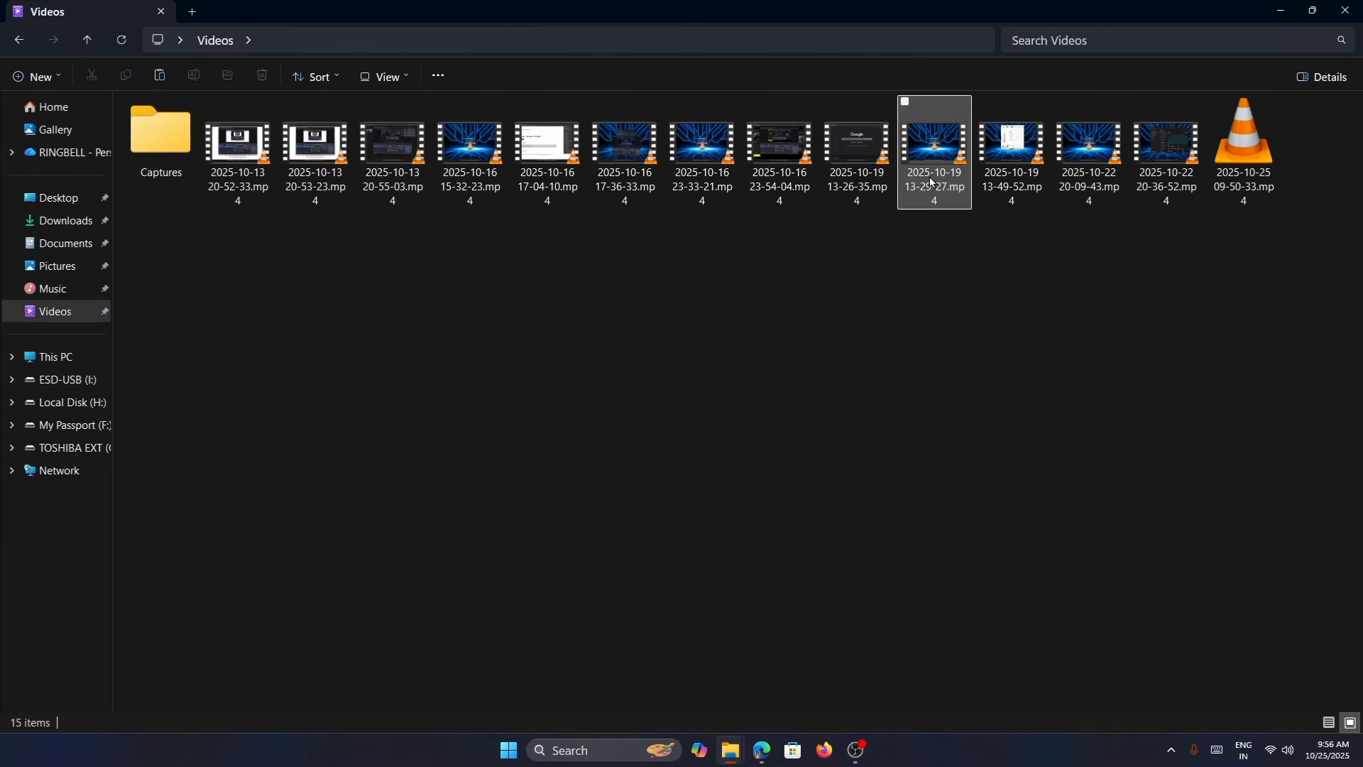
pyautogui.click(933, 183)
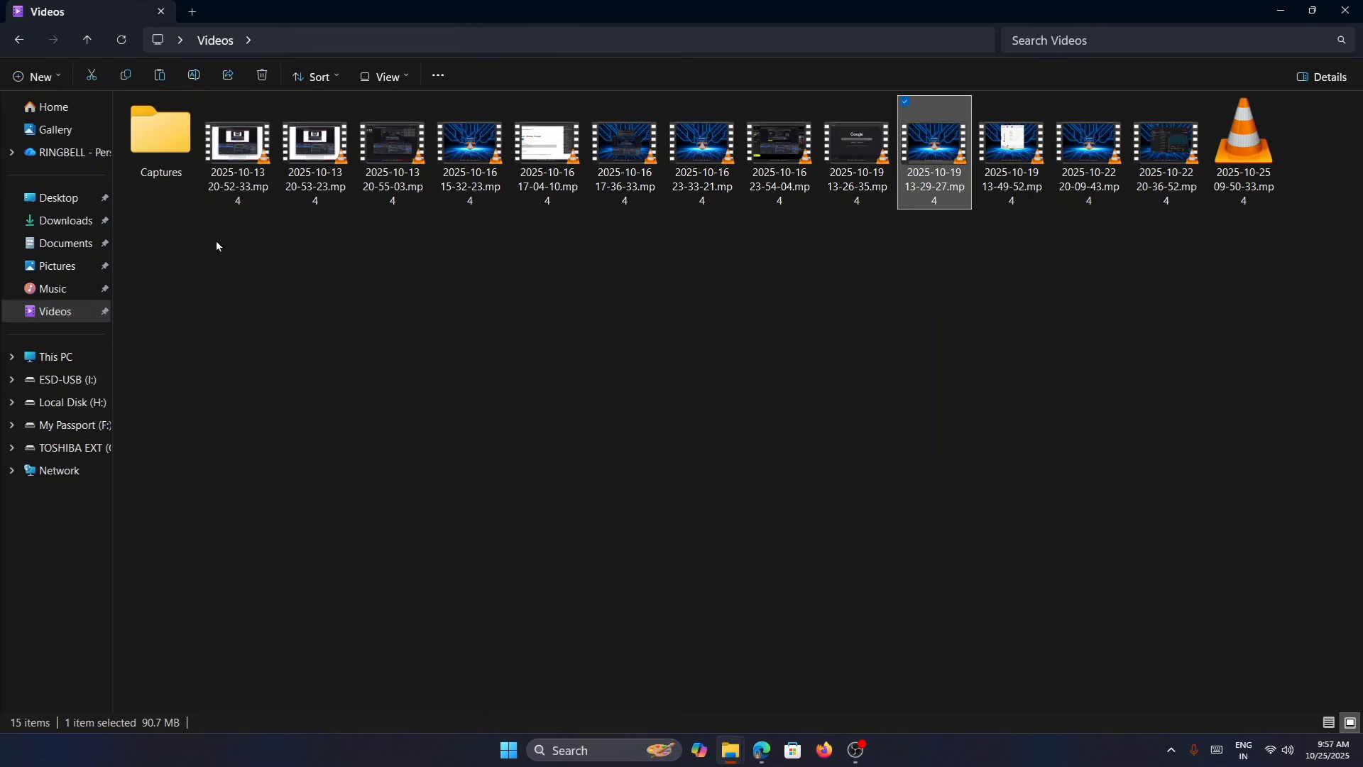
pyautogui.click(68, 379)
pyautogui.hotkey('ctrl', 'v')
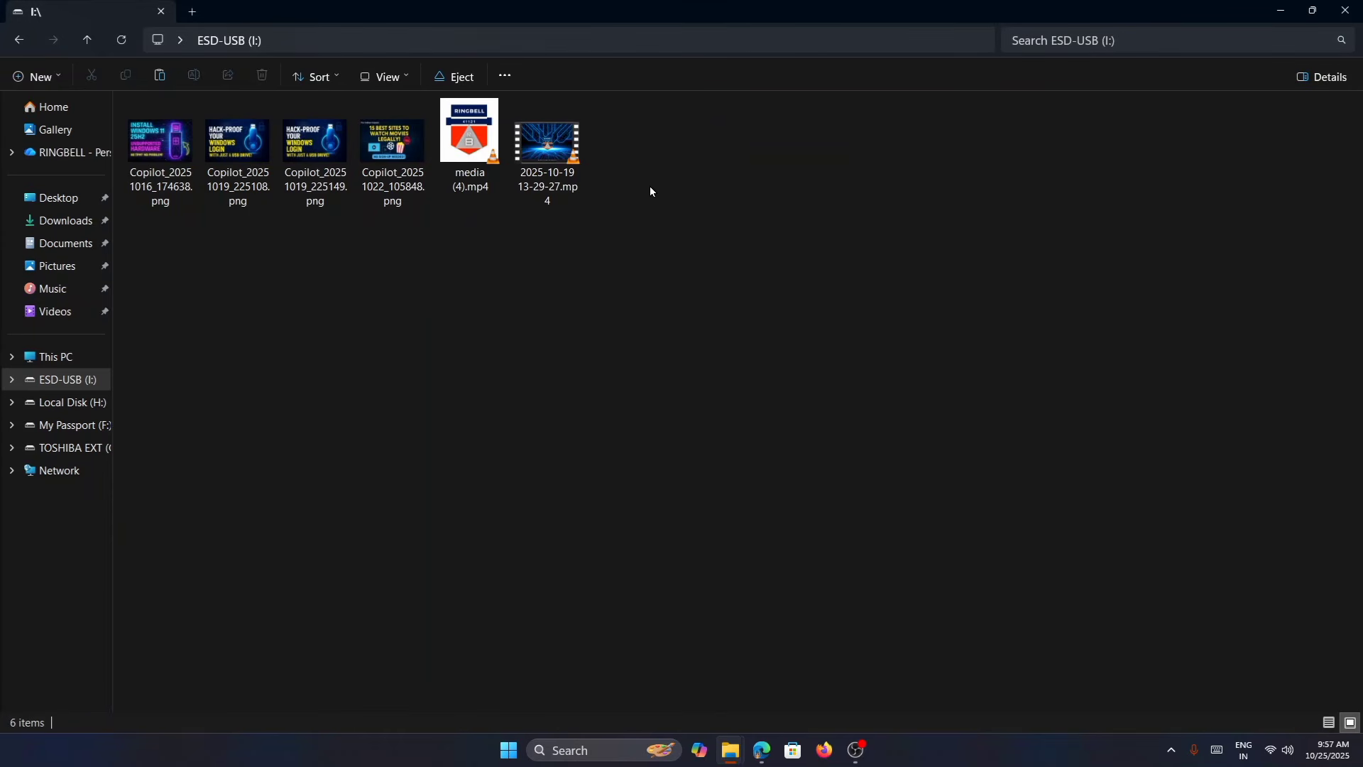
pyautogui.click(550, 186)
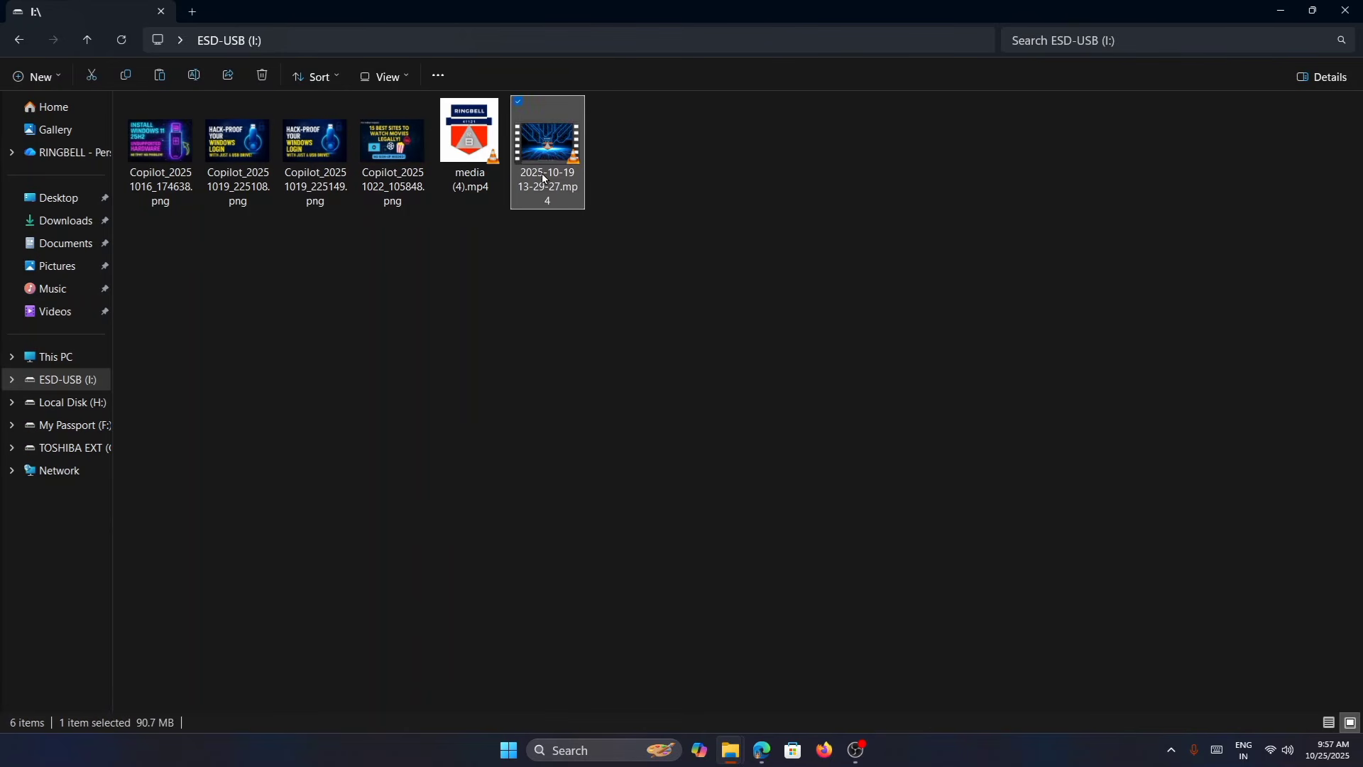
pyautogui.click(474, 158)
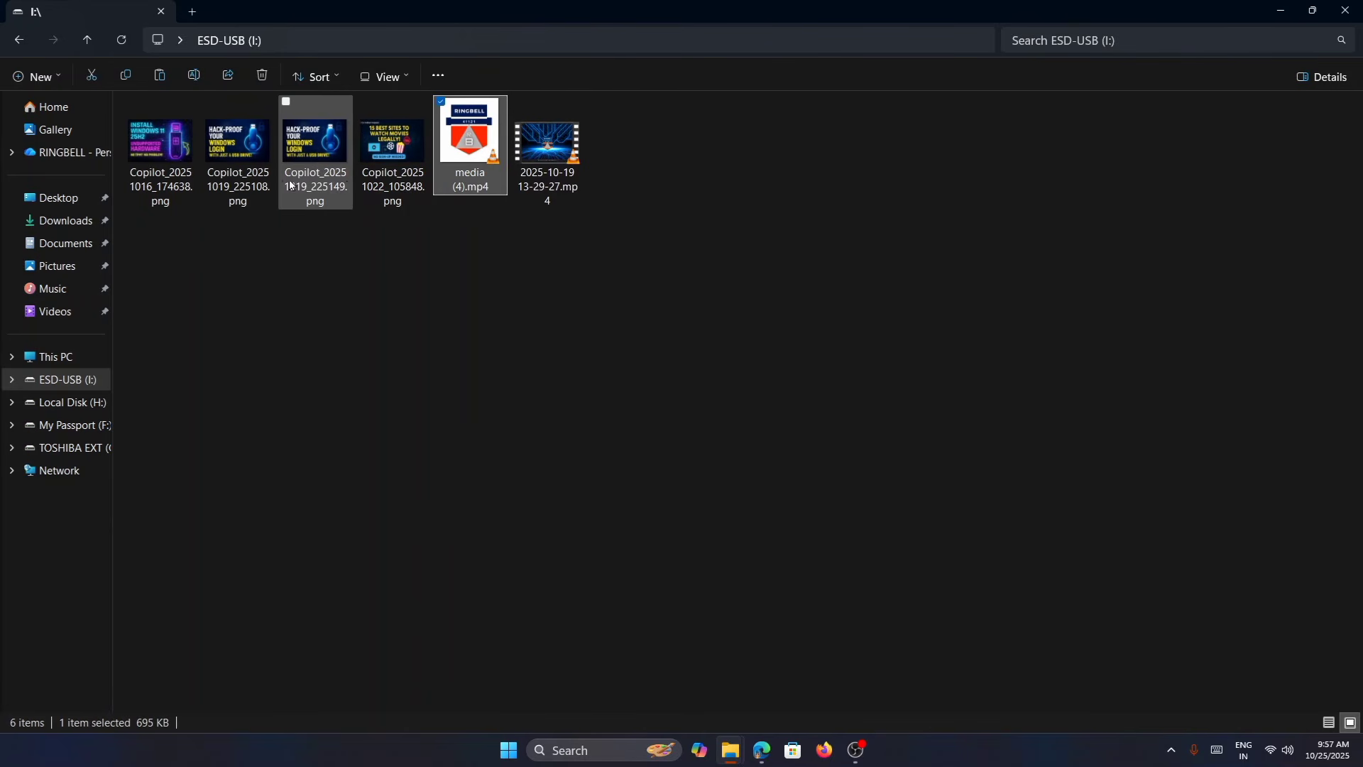
pyautogui.doubleClick(548, 152)
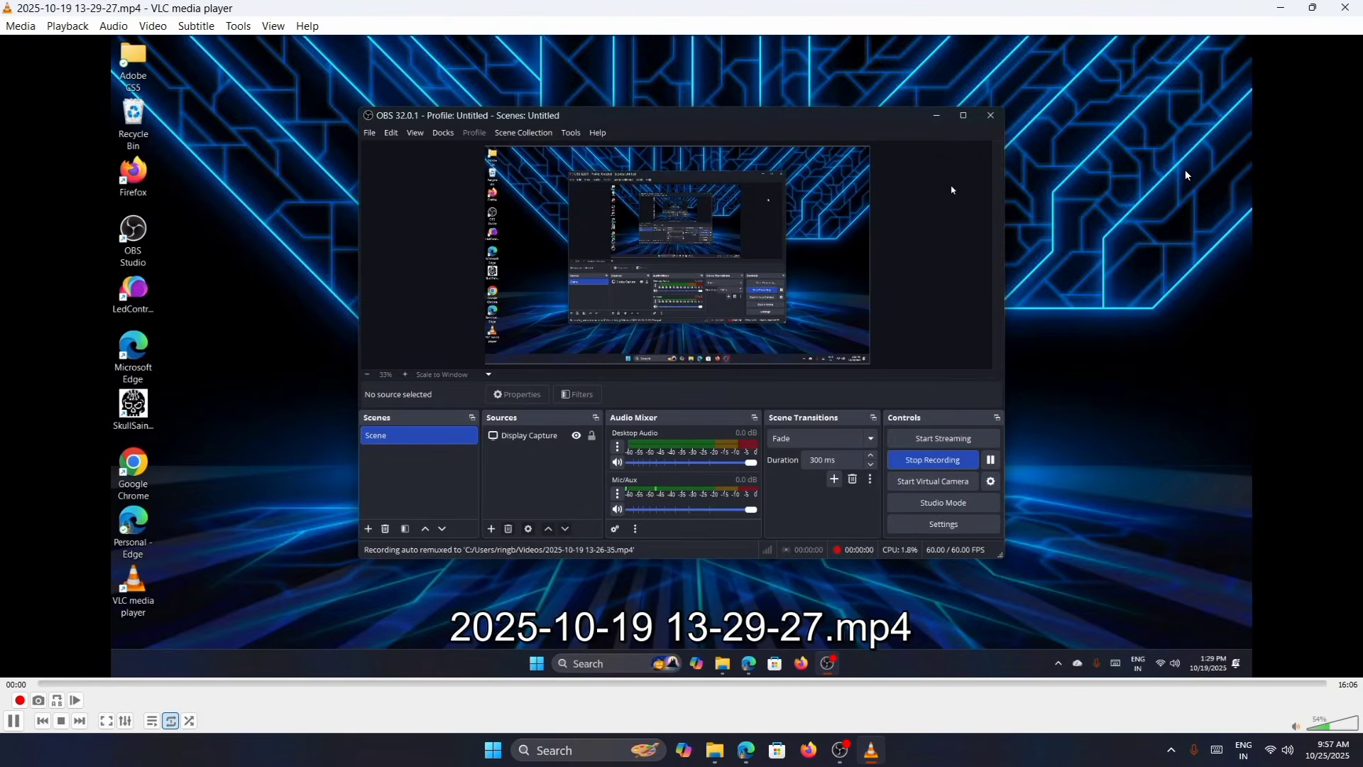
pyautogui.click(1346, 7)
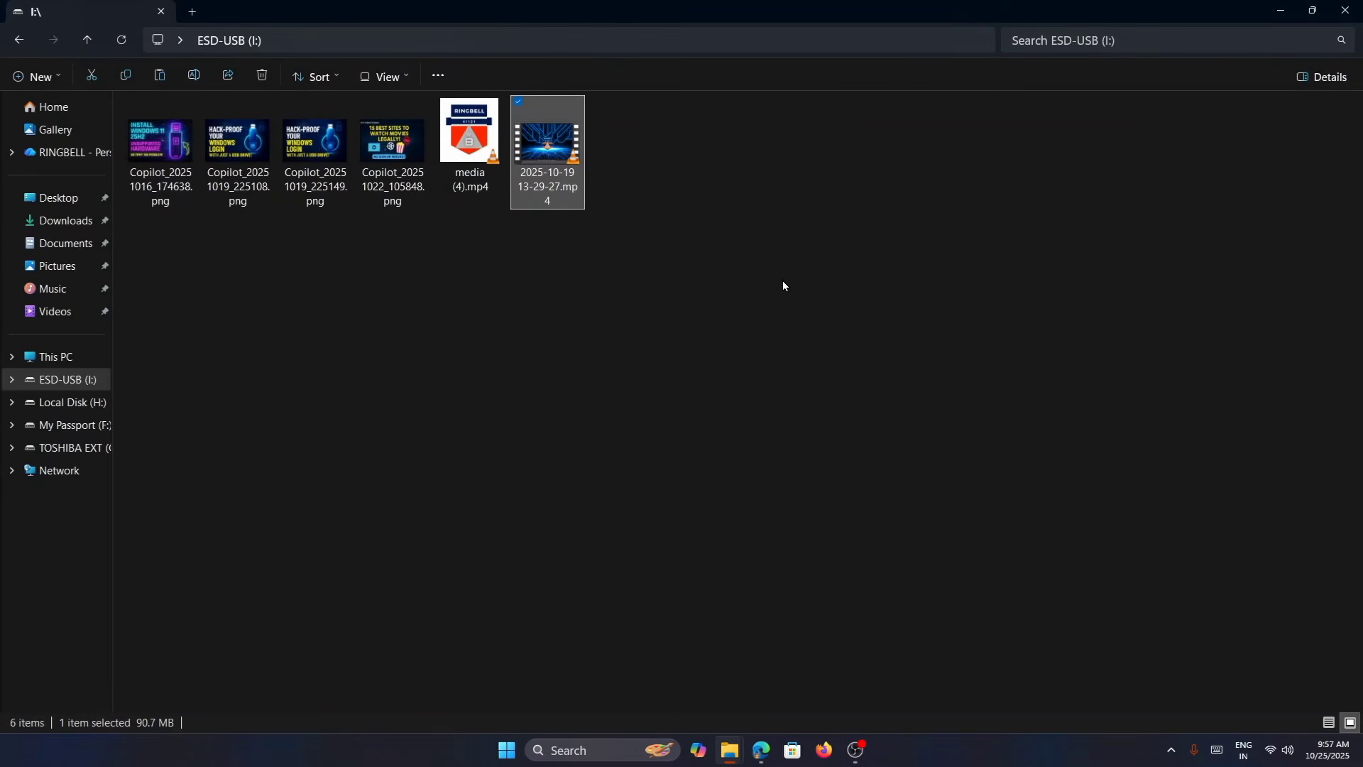
pyautogui.doubleClick(469, 145)
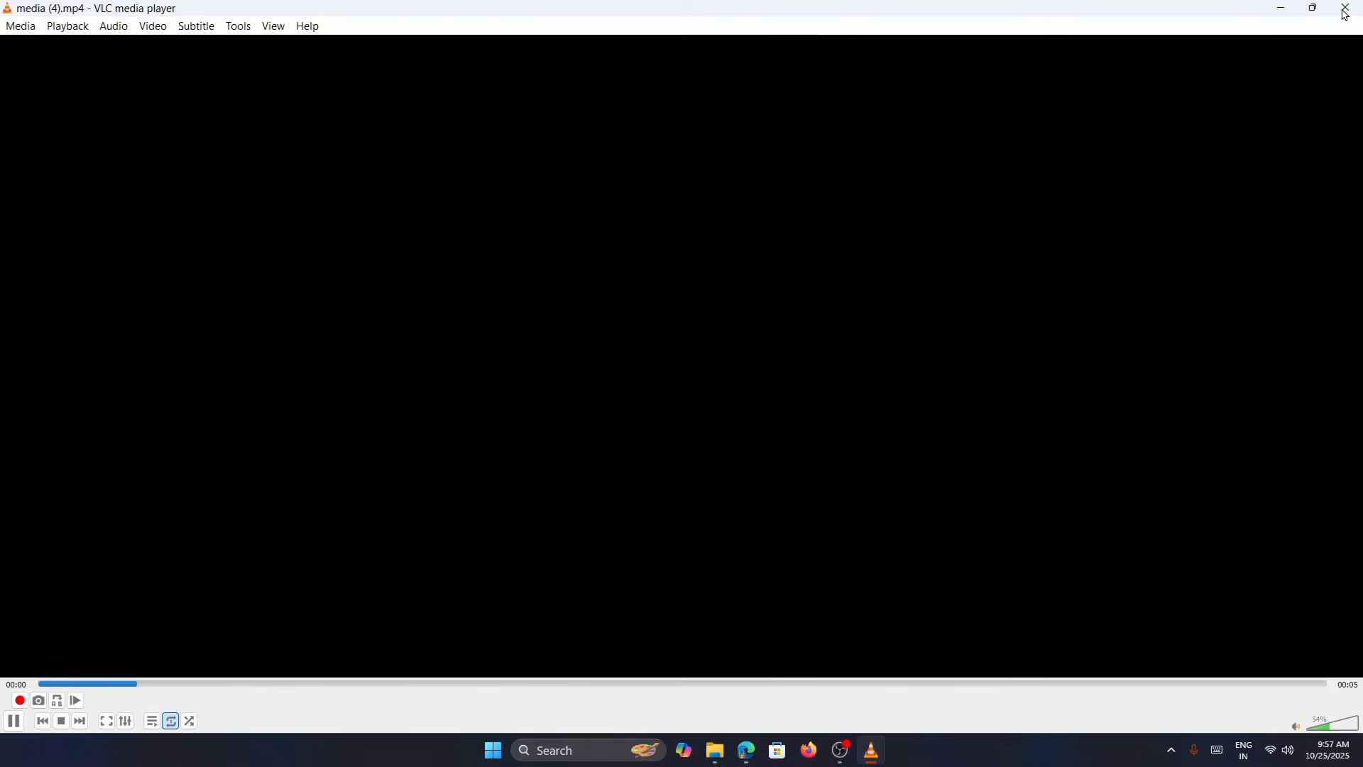
pyautogui.click(1345, 7)
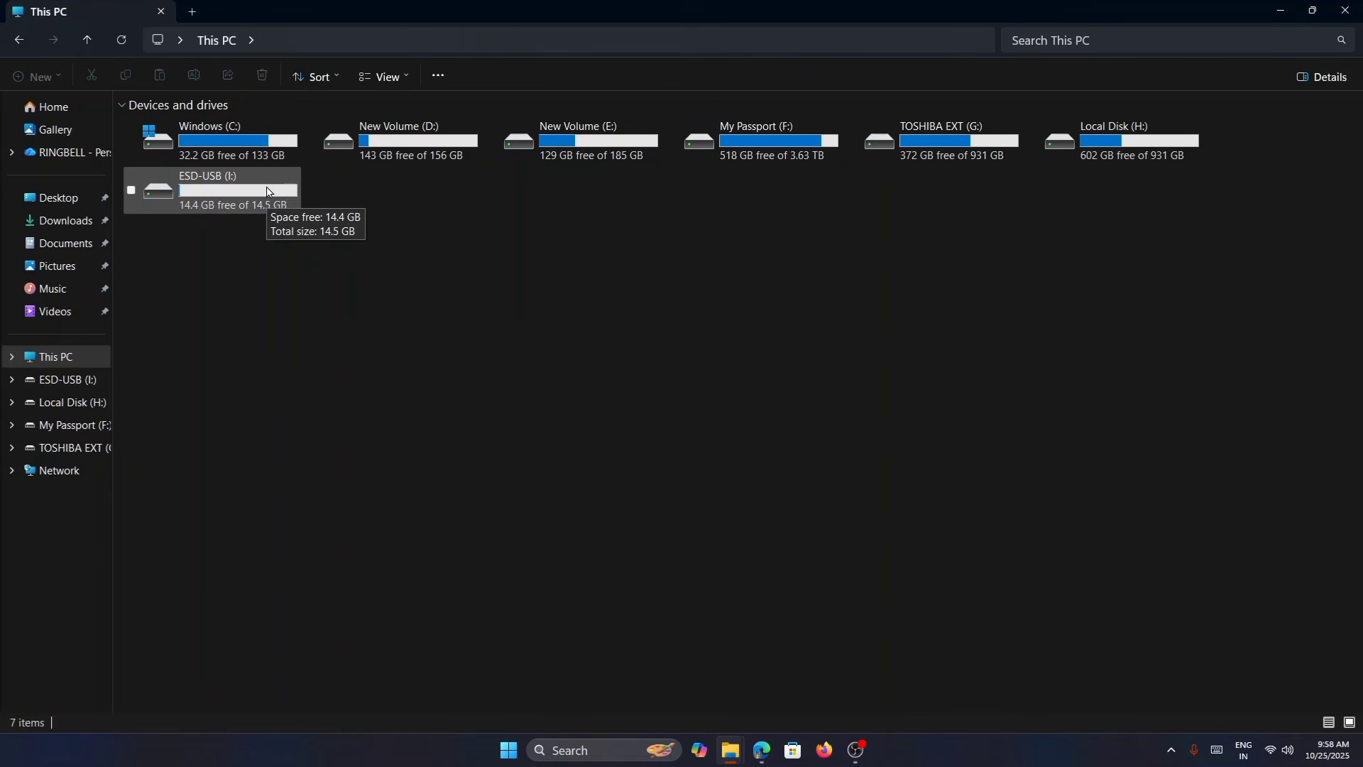
# Step: Quick-format the ESD-USB (I:) drive as FAT32 with the ESD-USB label, and open it to check its contents
pyautogui.rightClick(269, 193)
pyautogui.click(328, 322)
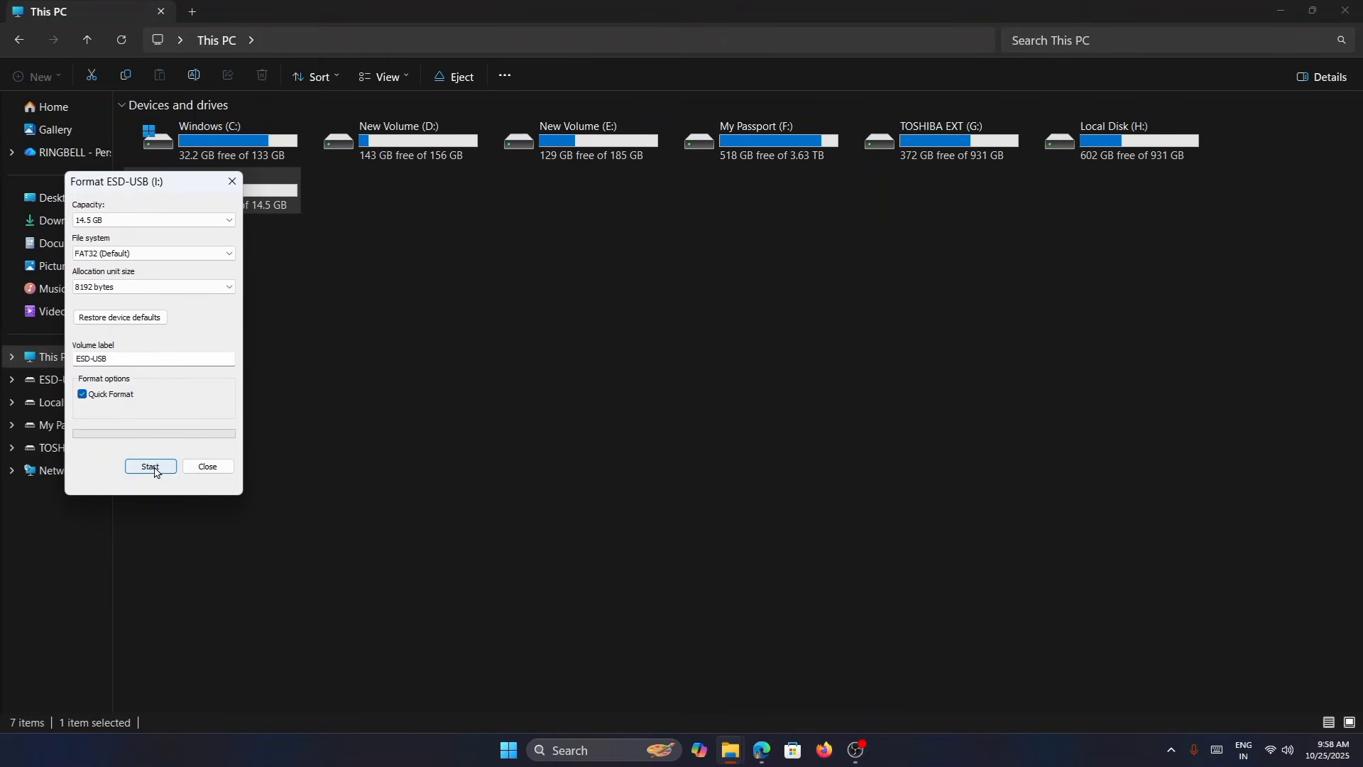
pyautogui.click(150, 468)
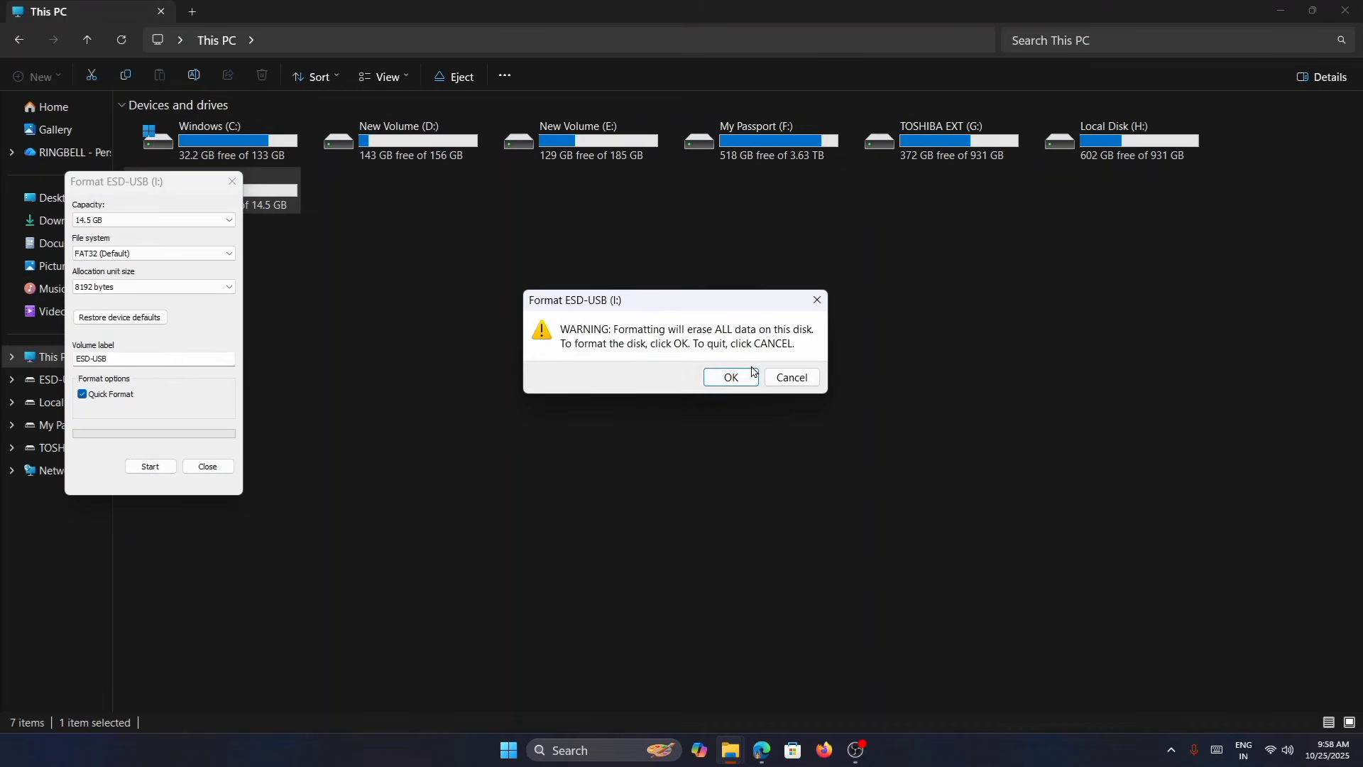
pyautogui.click(722, 379)
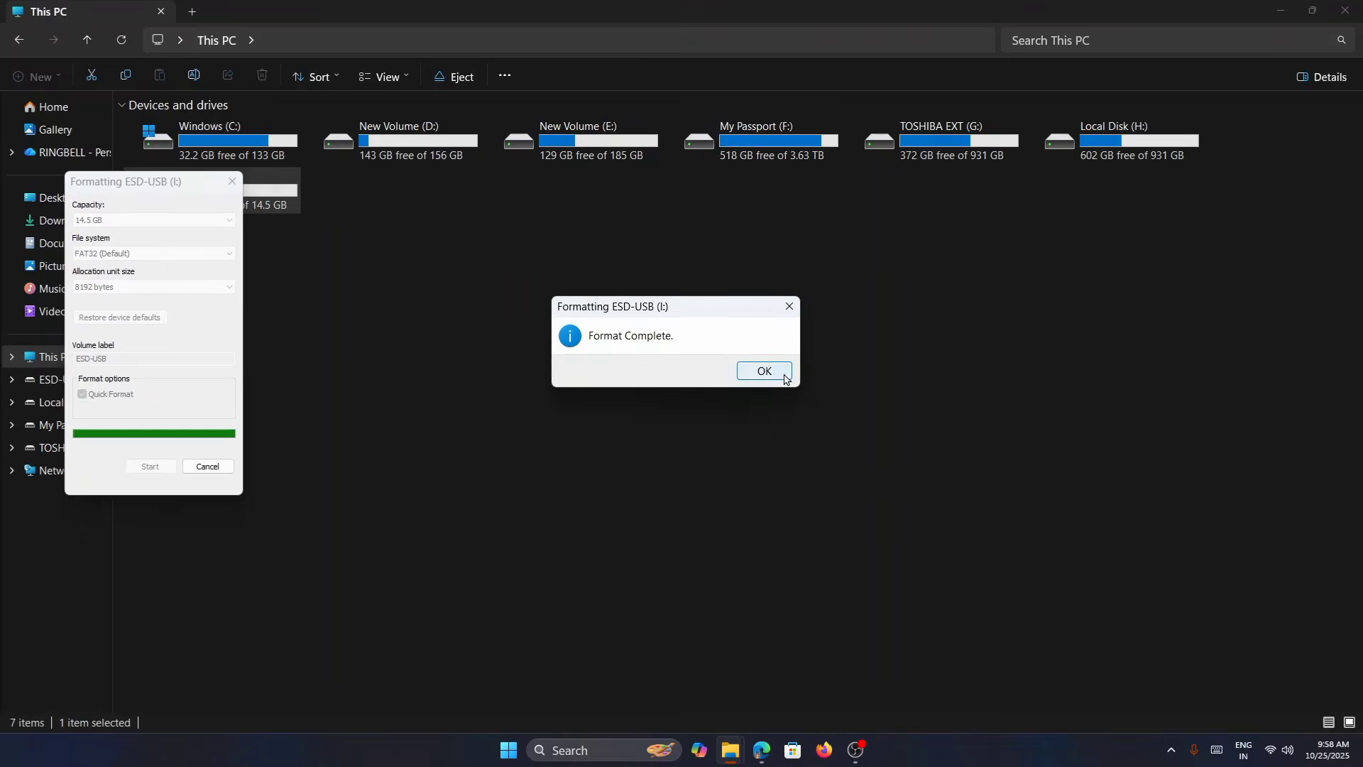
pyautogui.click(783, 375)
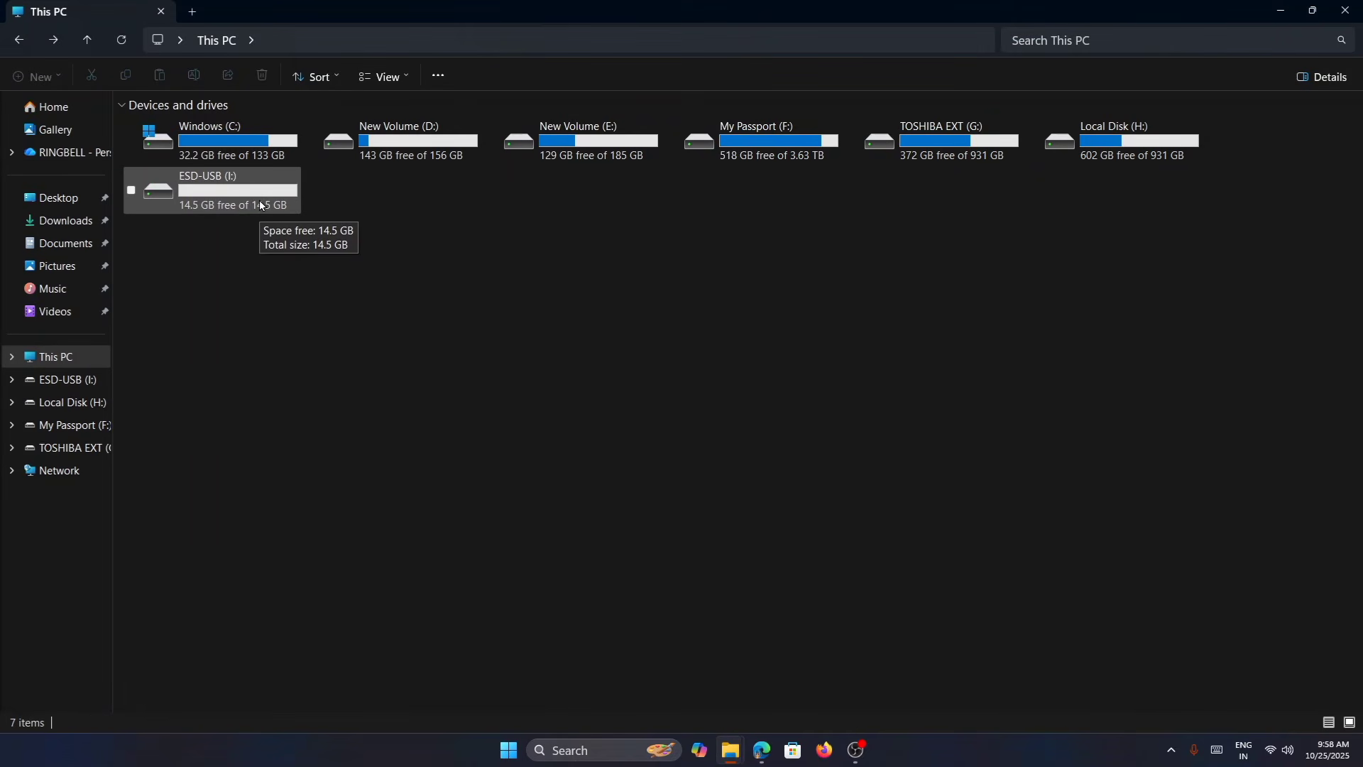
pyautogui.doubleClick(262, 206)
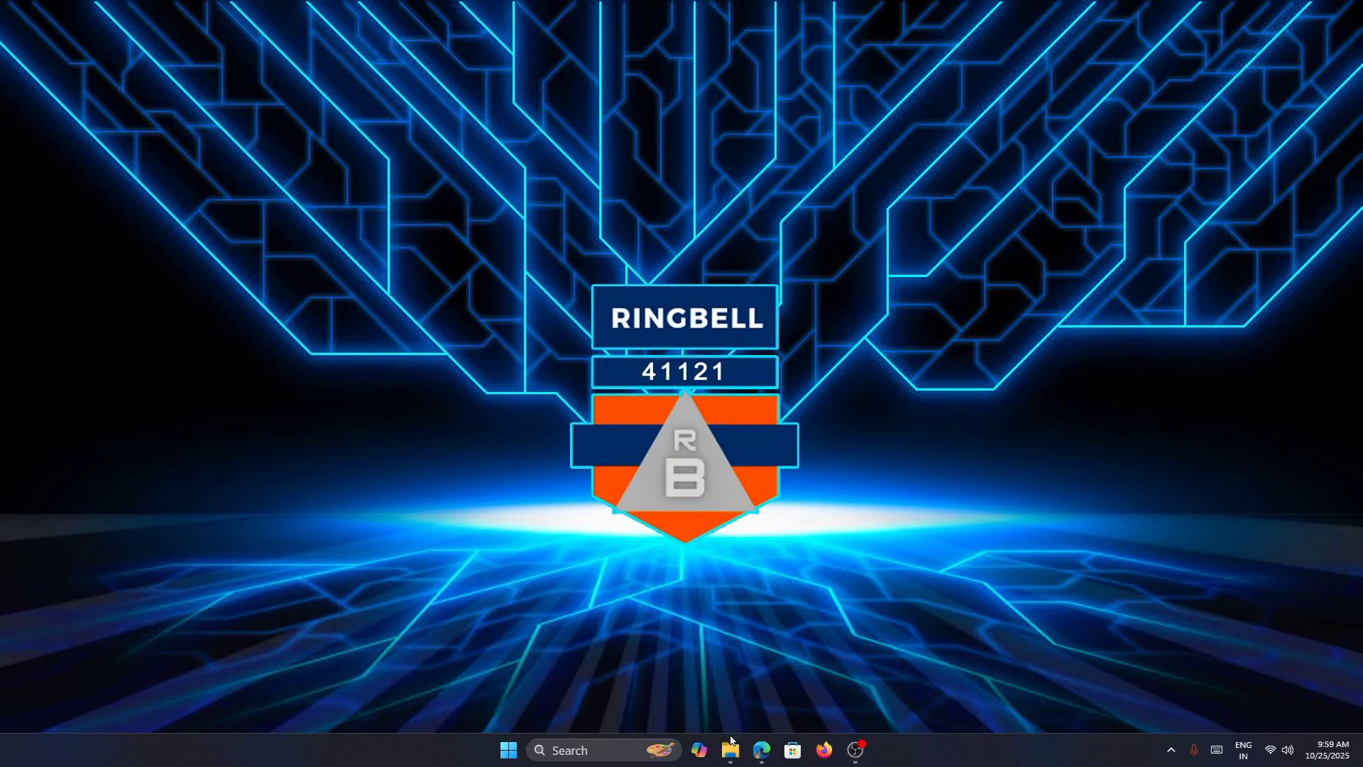
# Step: Switch to the extracted testdisk-7.3-WIP.win window and open its testdisk-7.3-WIP folder
pyautogui.moveTo(731, 746)
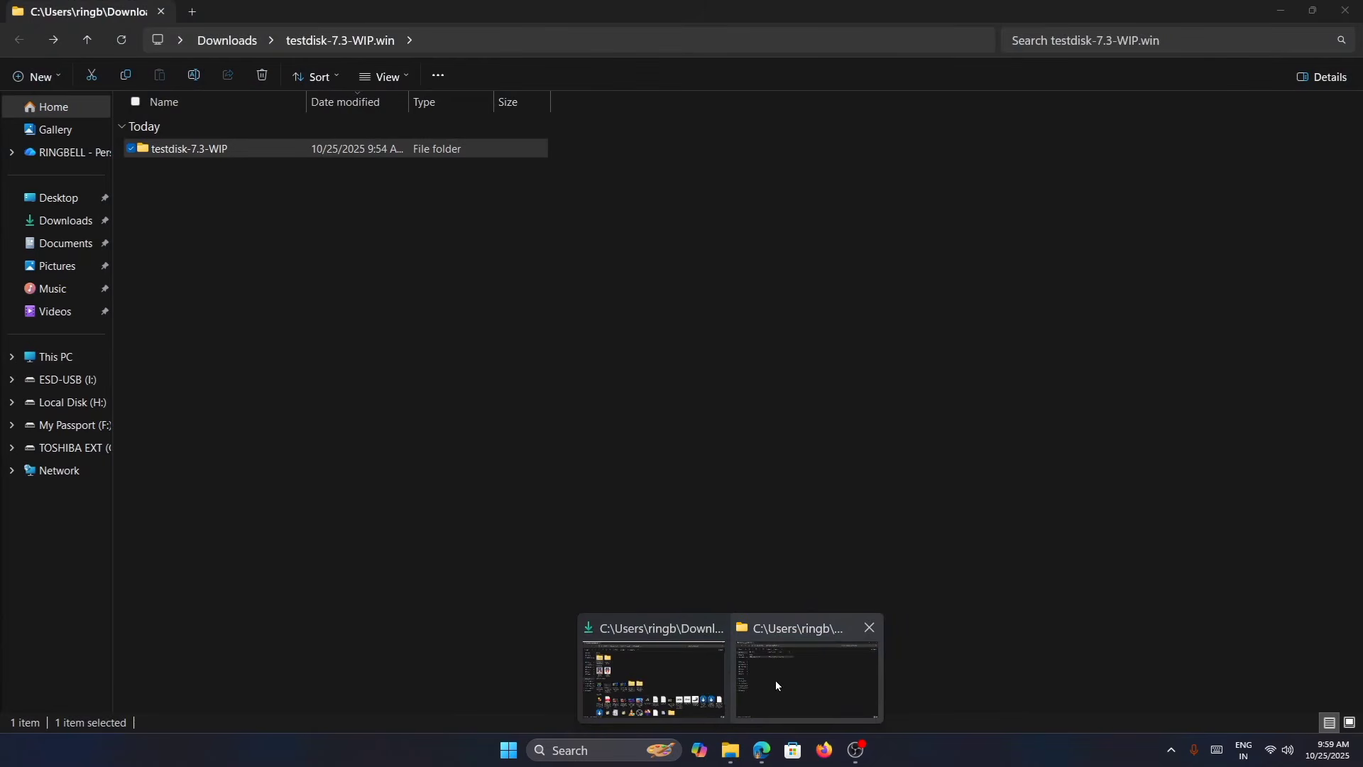
pyautogui.click(779, 684)
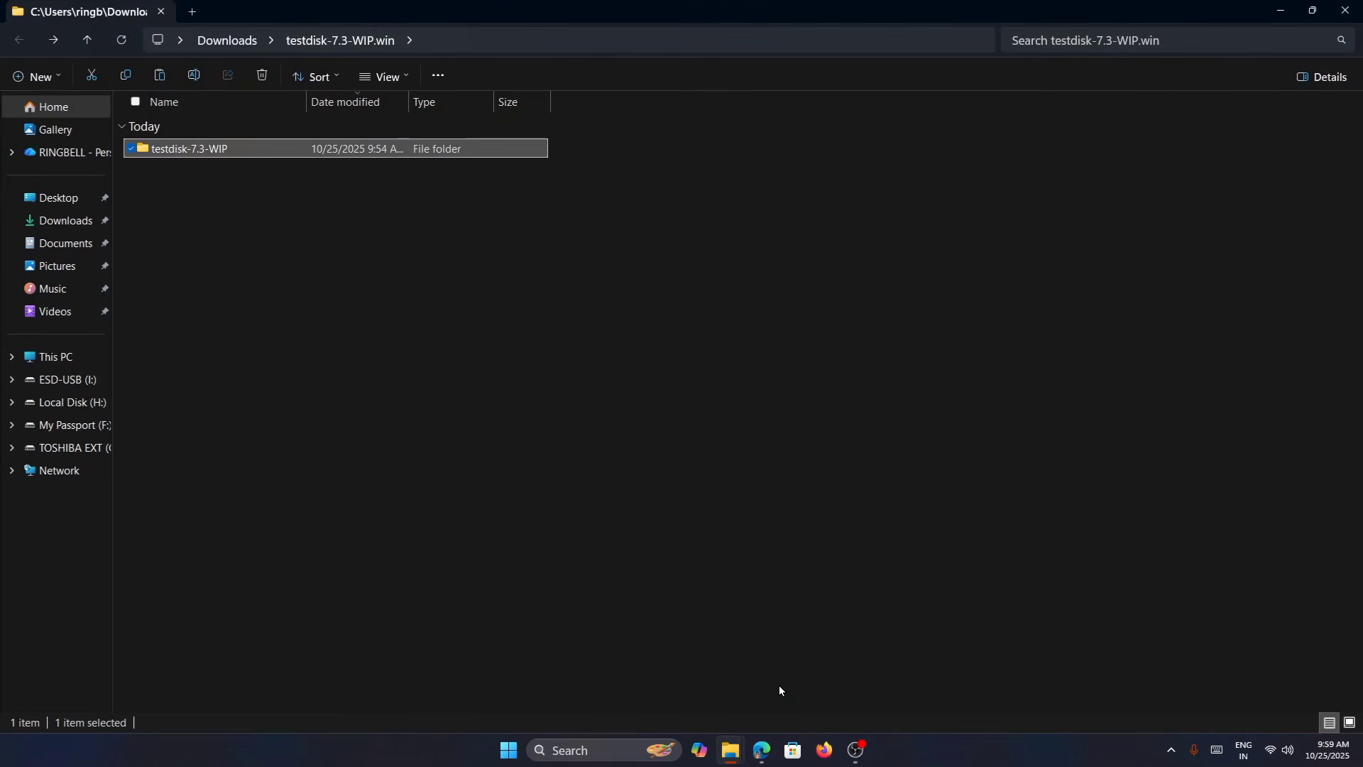
pyautogui.doubleClick(224, 150)
# Step: Run photorec_win.exe as administrator and allow it to run despite the SmartScreen block
pyautogui.scroll(-4, 221, 364)
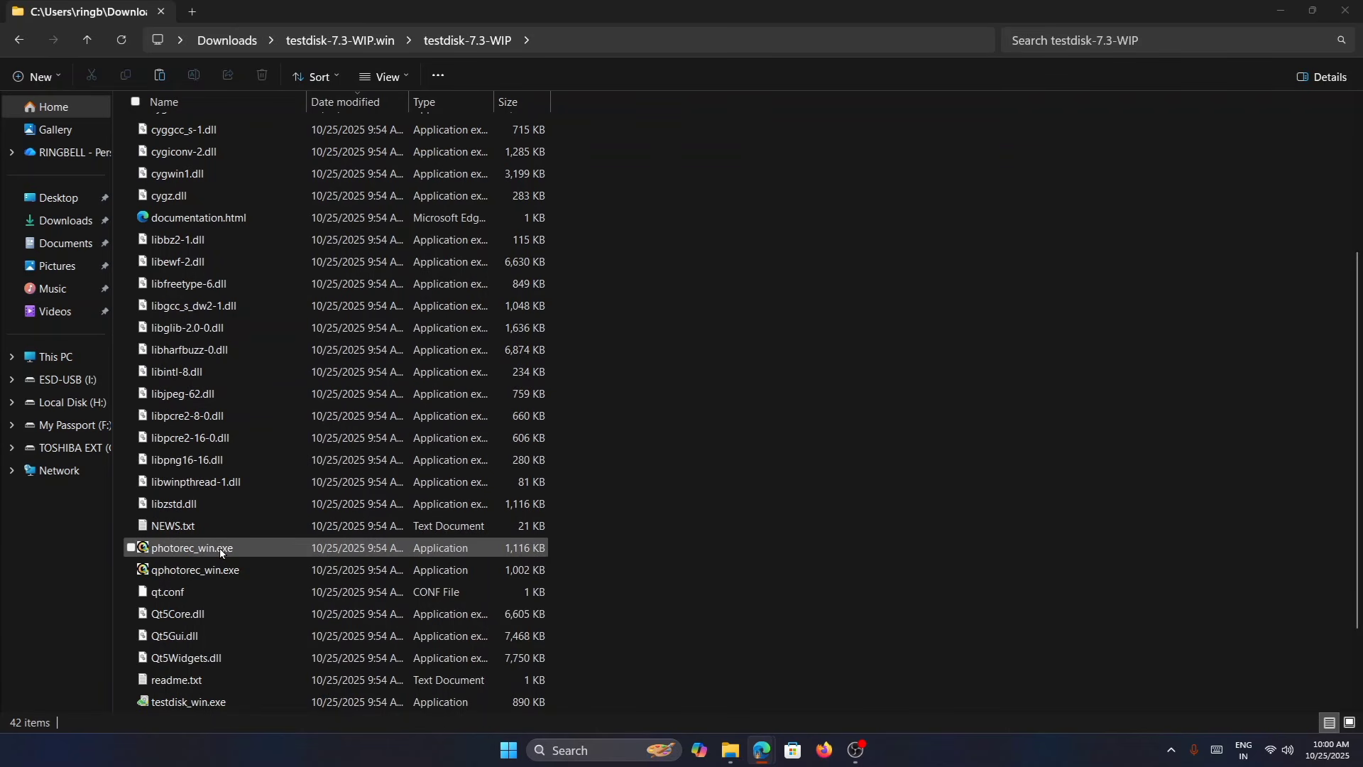
pyautogui.click(199, 549)
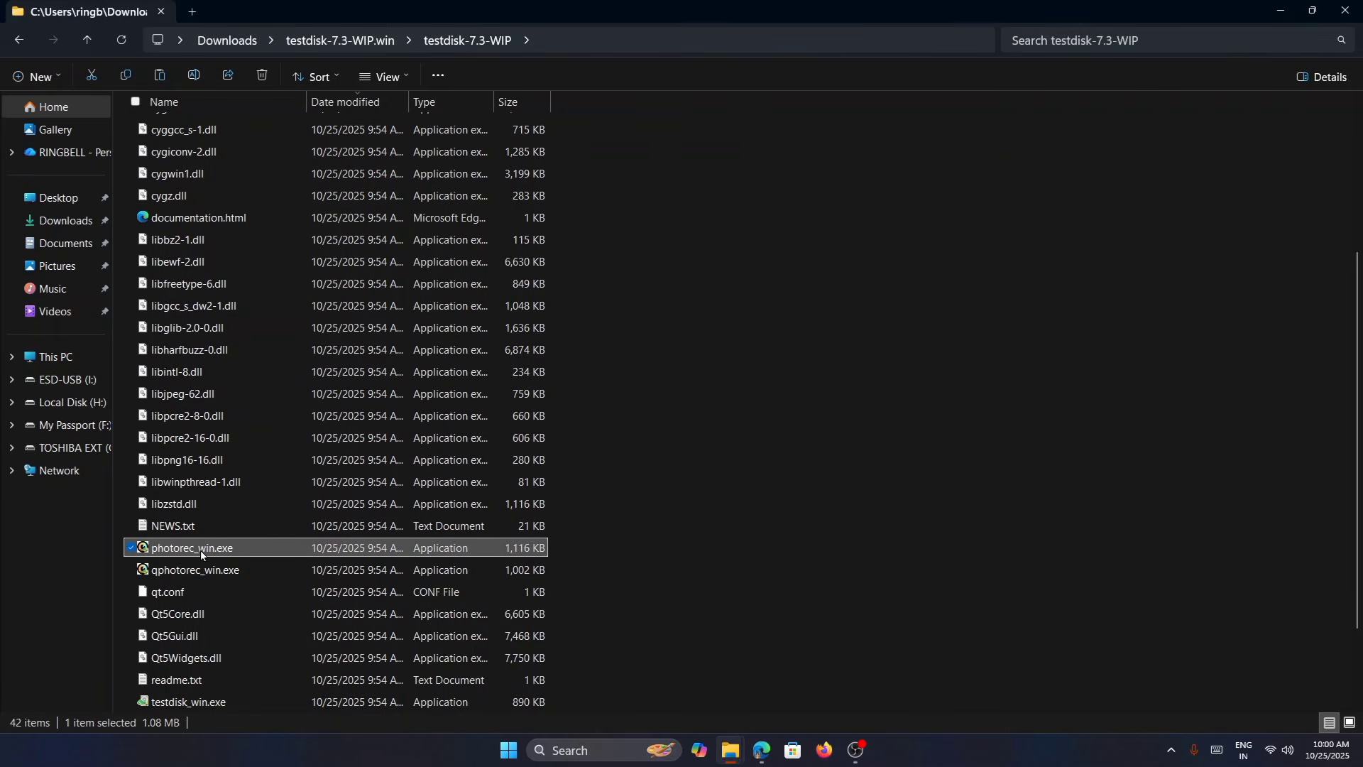
pyautogui.rightClick(201, 553)
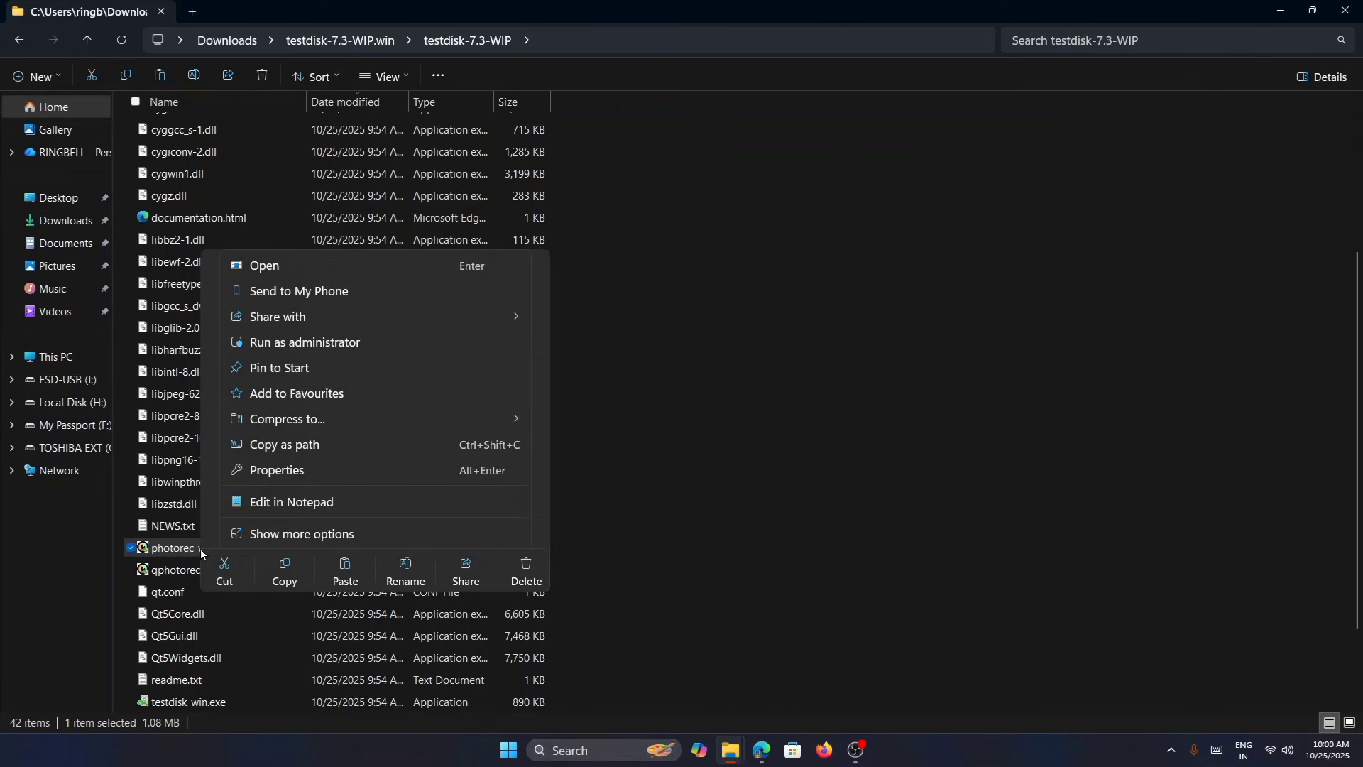
pyautogui.click(301, 343)
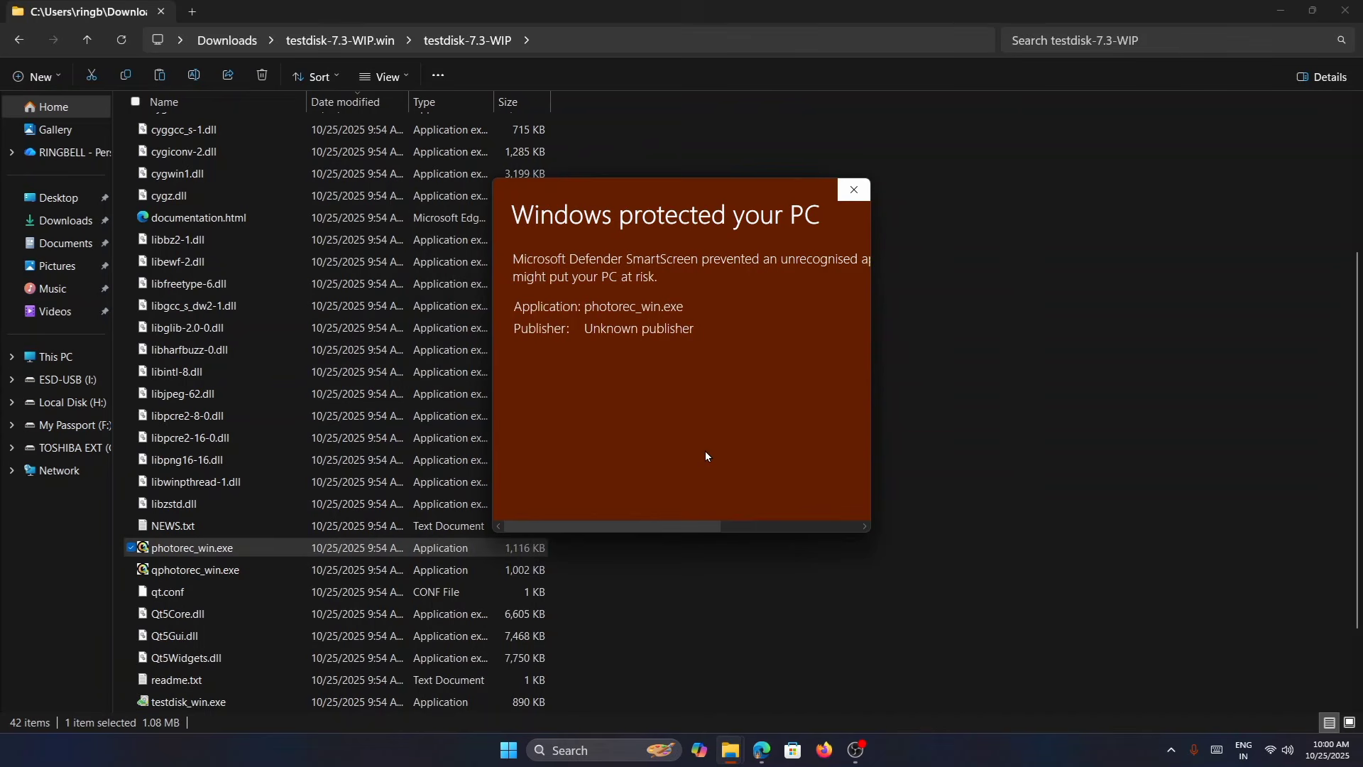
pyautogui.moveTo(664, 526); pyautogui.dragTo(814, 517)
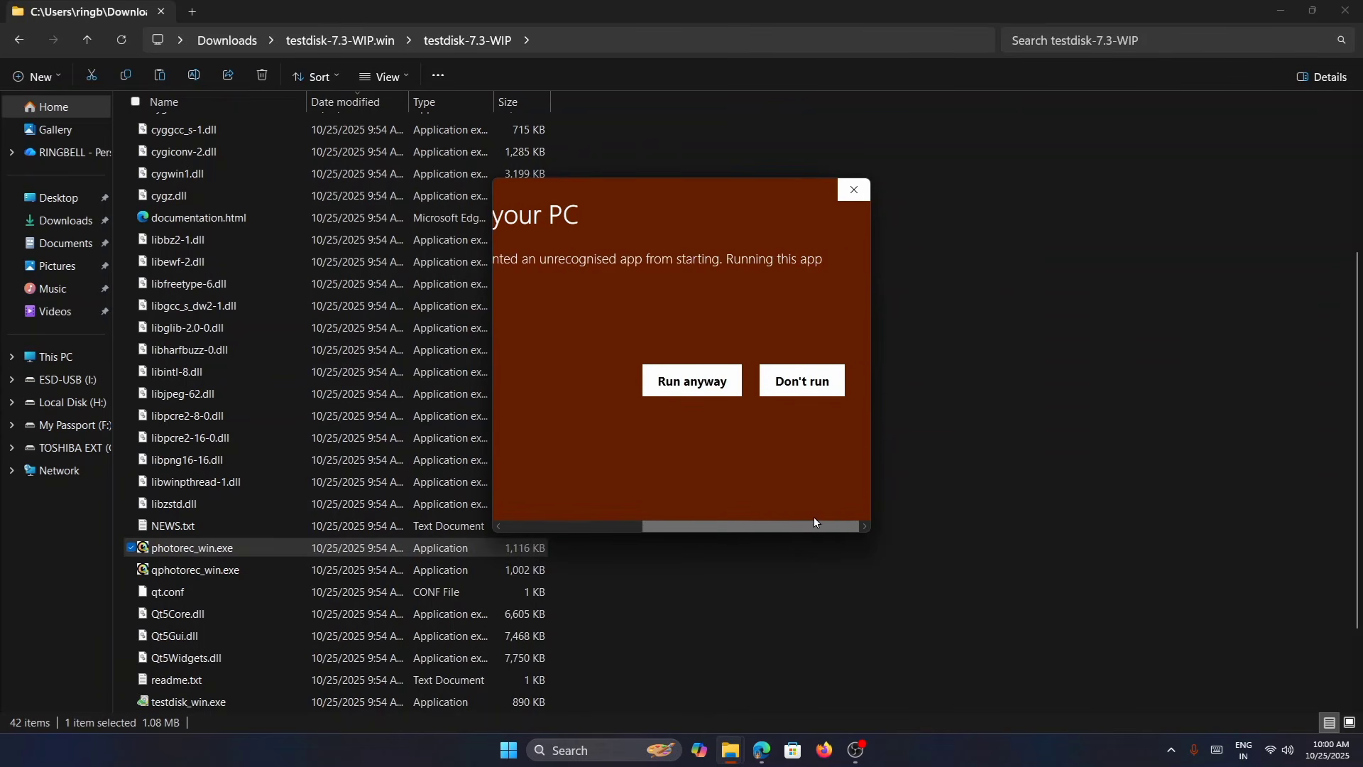
pyautogui.click(701, 383)
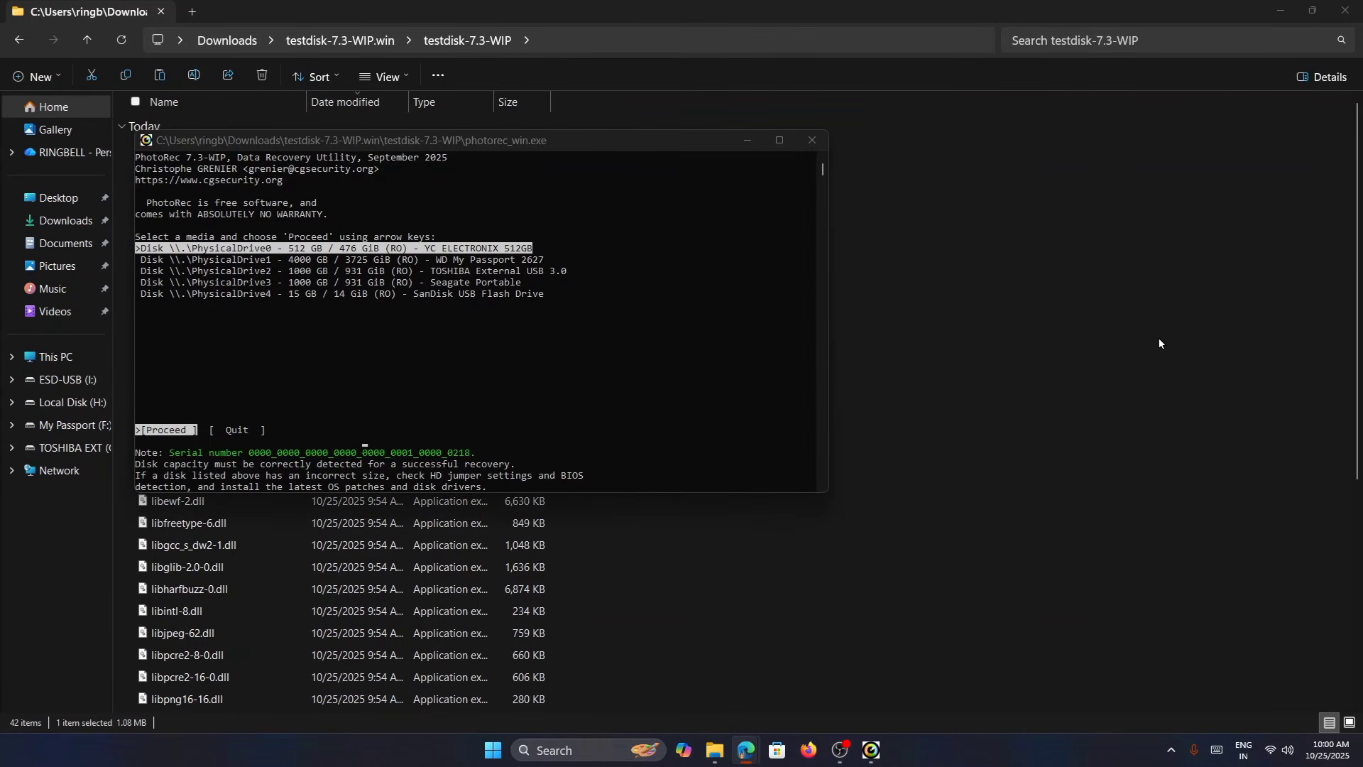
# Step: Minimise File Explorer, move the PhotoRec window nearer the middle, and briefly highlight the SanDisk USB Flash Drive entry
pyautogui.click(1281, 10)
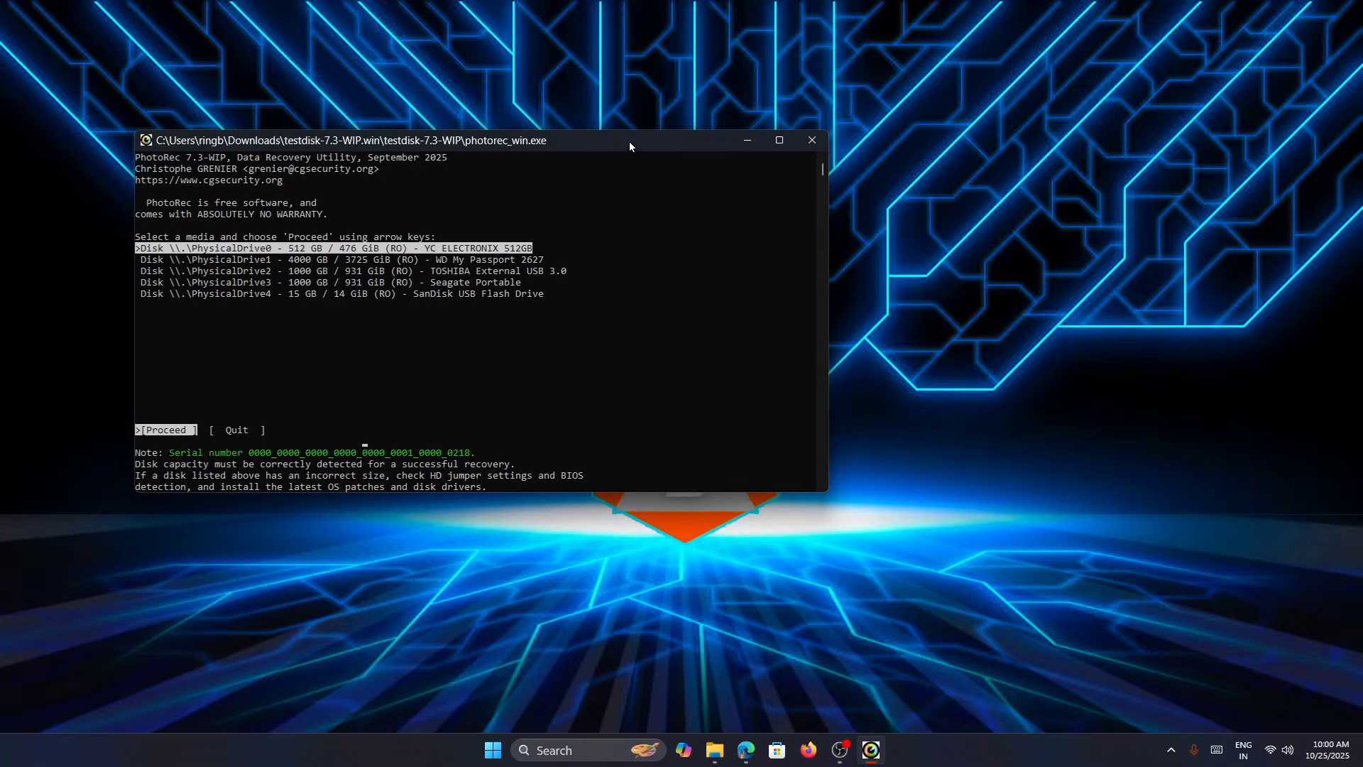
pyautogui.moveTo(629, 146); pyautogui.dragTo(803, 138)
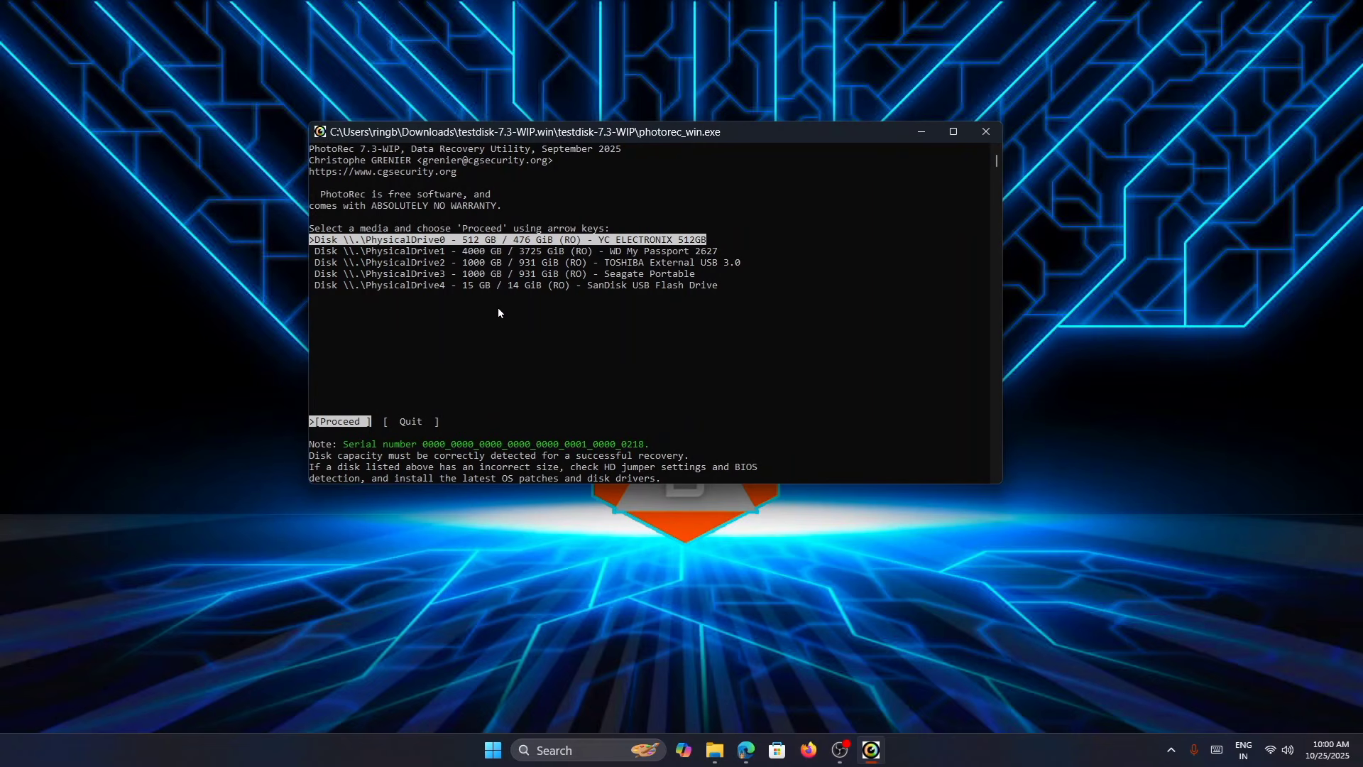
pyautogui.click(828, 349)
pyautogui.moveTo(729, 292); pyautogui.dragTo(589, 290)
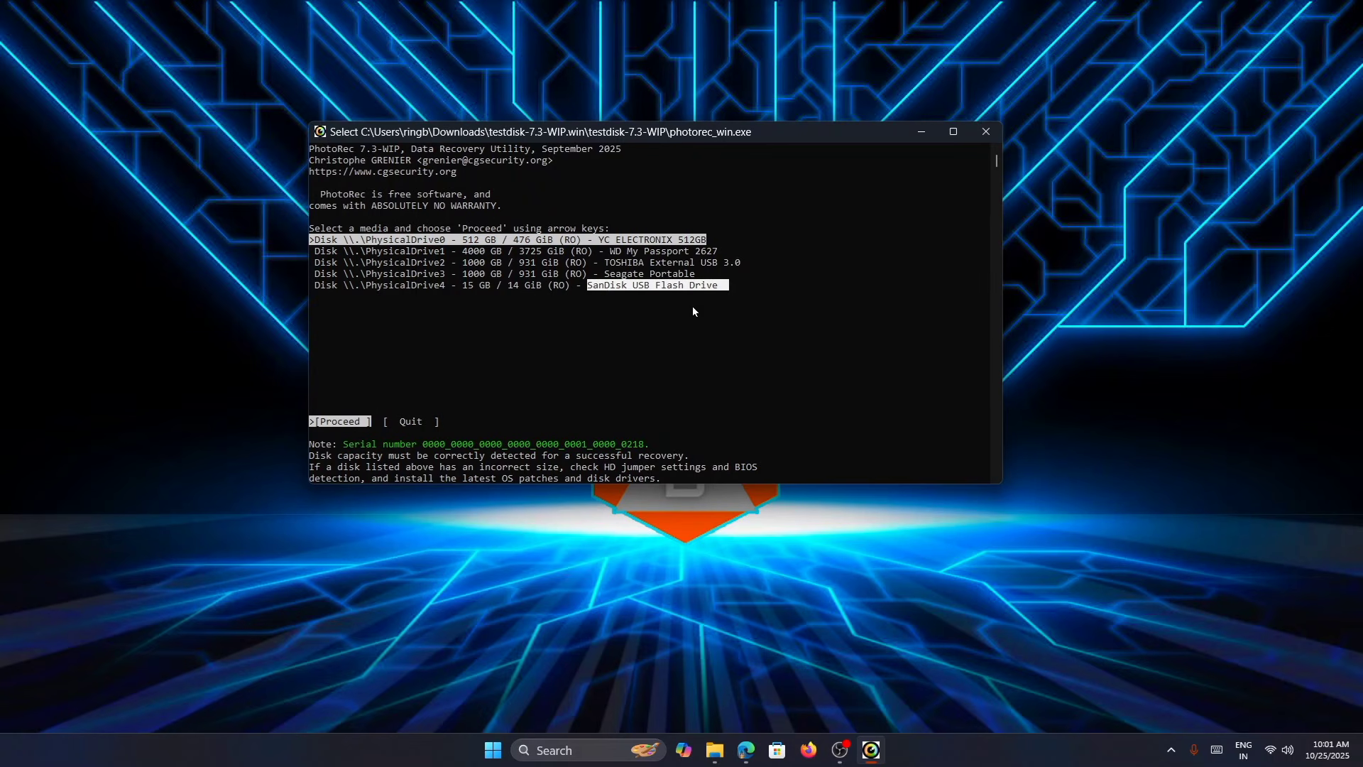
pyautogui.rightClick(833, 354)
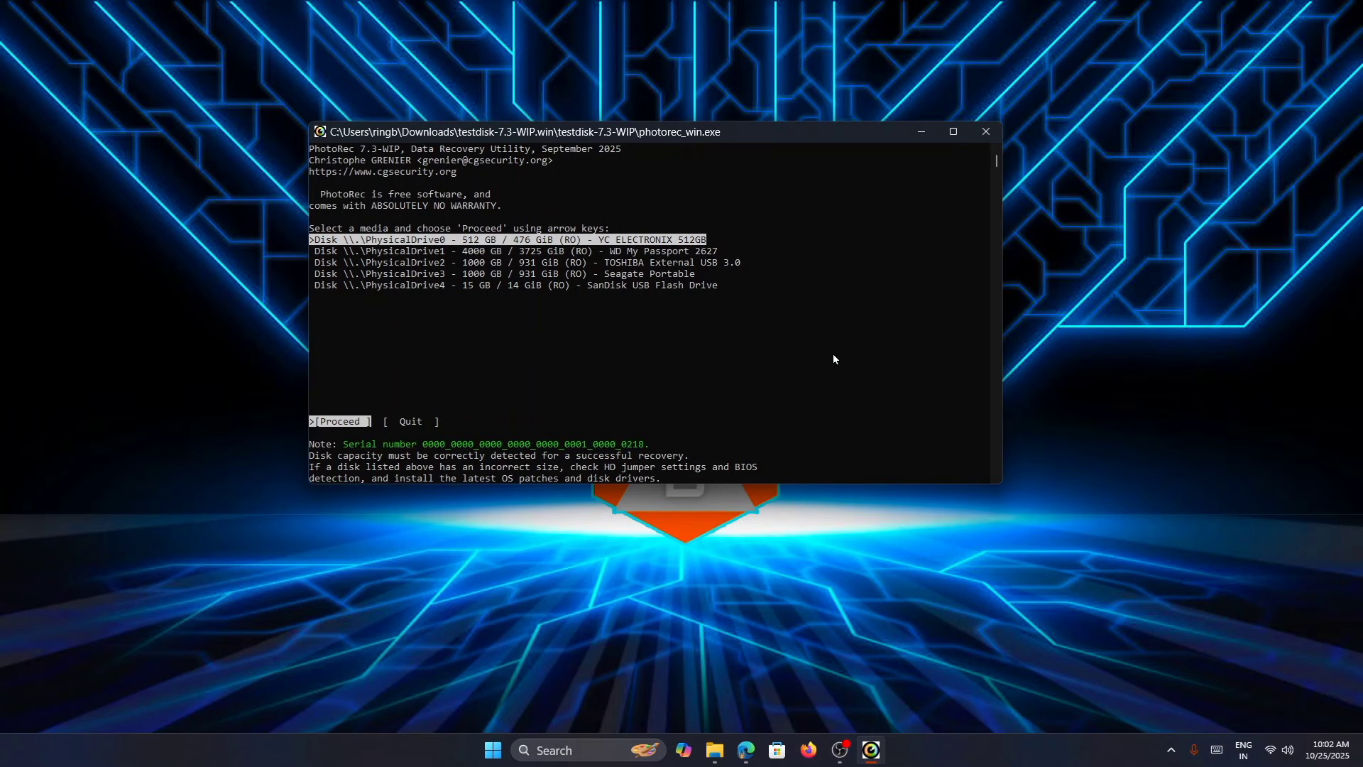
# Step: Select PhysicalDrive4, the 15 GB SanDisk USB Flash Drive, as the recovery media and proceed
pyautogui.press('Down')
pyautogui.press('Down')
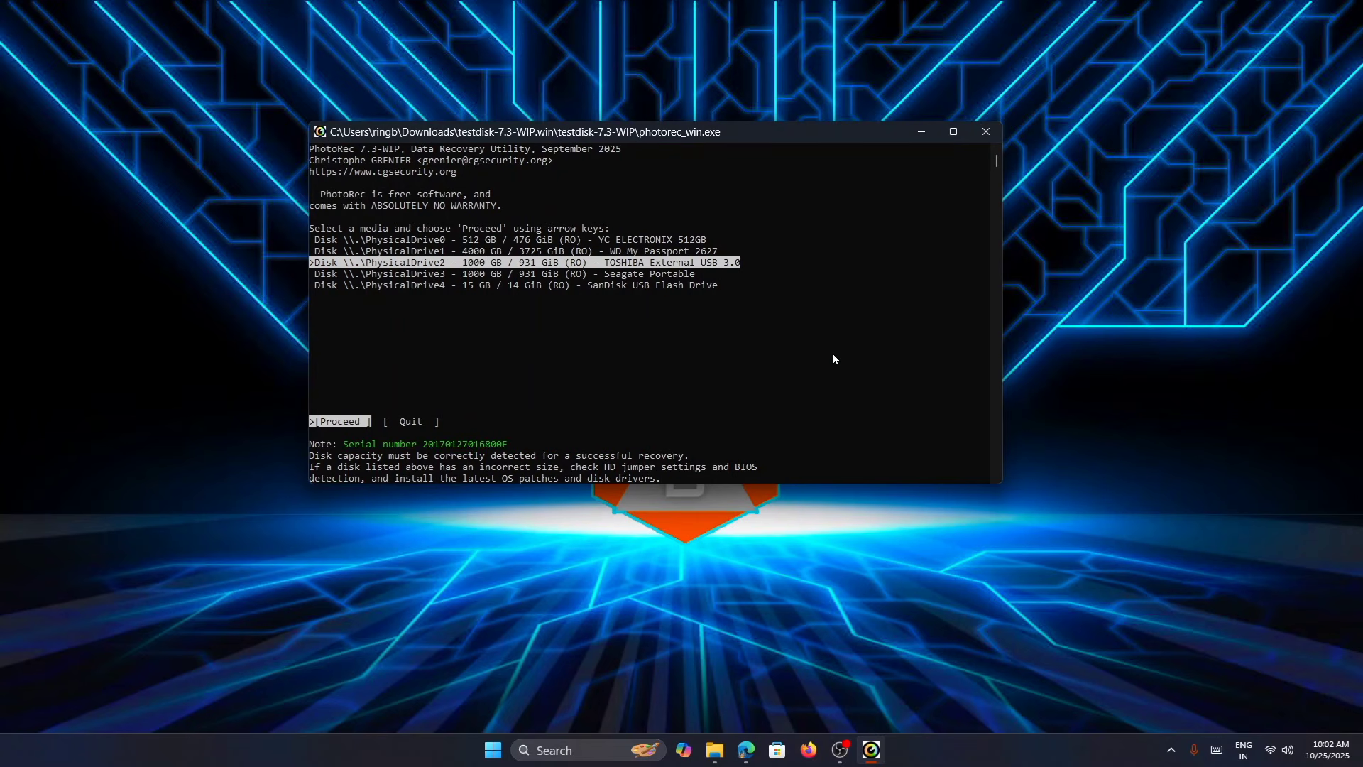
pyautogui.press('Down')
pyautogui.press('Down')
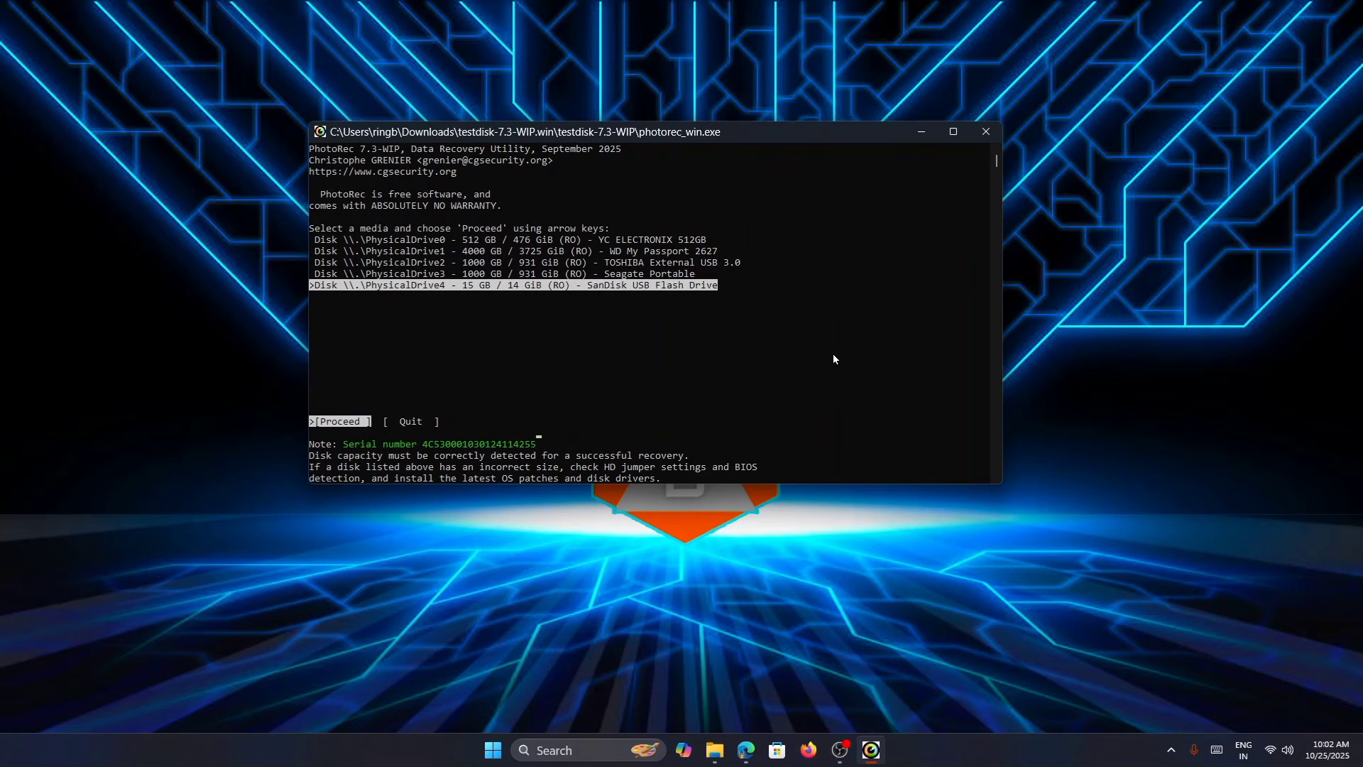
pyautogui.press('Return')
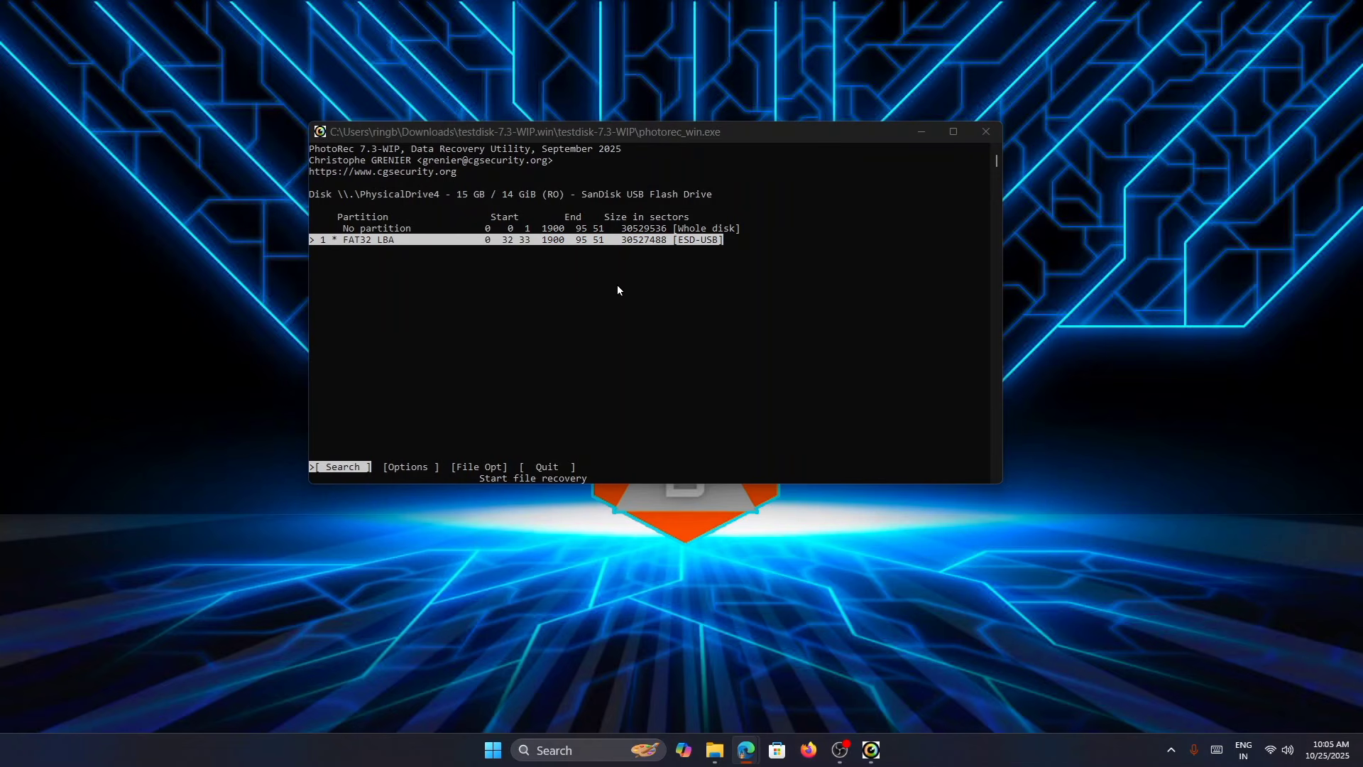
# Step: Check the file system and capacity of ESD-USB (I:) in its properties, and return to PhotoRec
pyautogui.moveTo(714, 750)
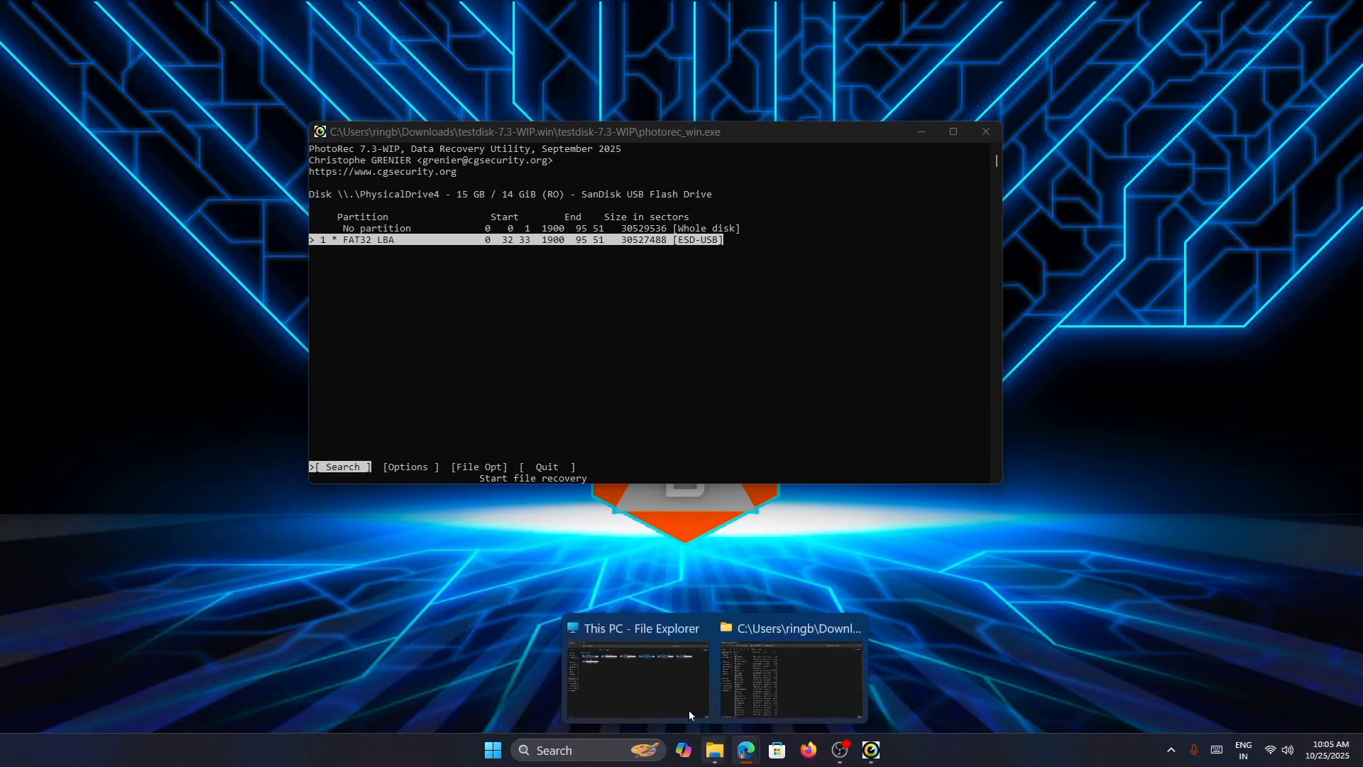
pyautogui.click(664, 685)
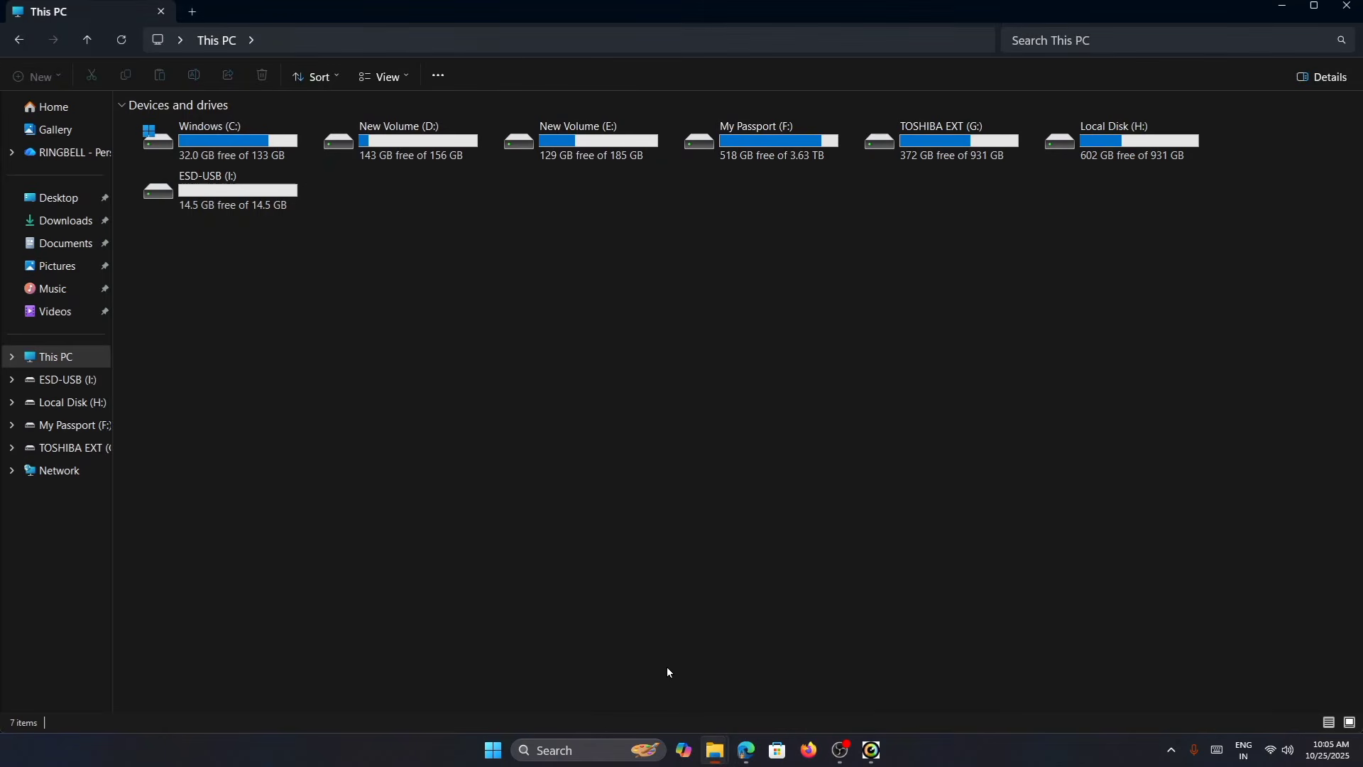
pyautogui.click(246, 200)
pyautogui.rightClick(244, 196)
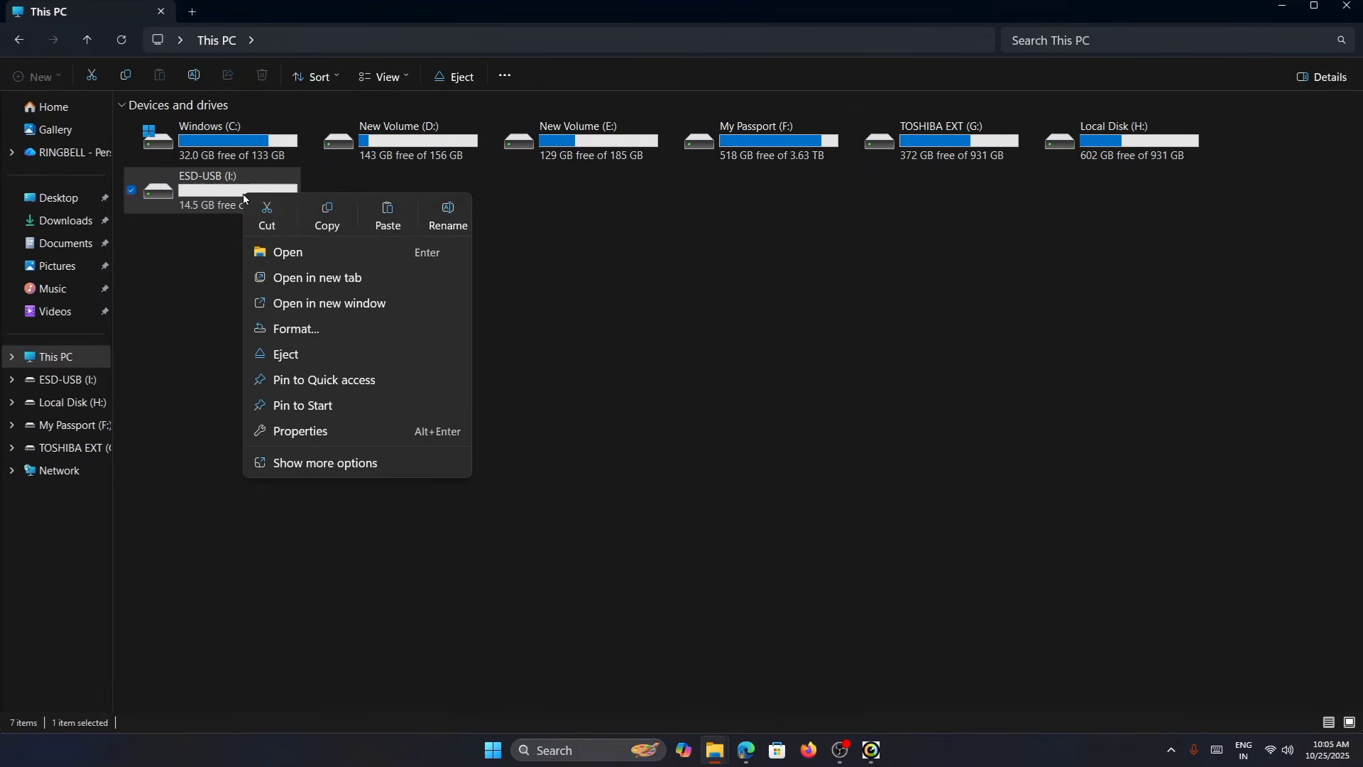
pyautogui.click(318, 433)
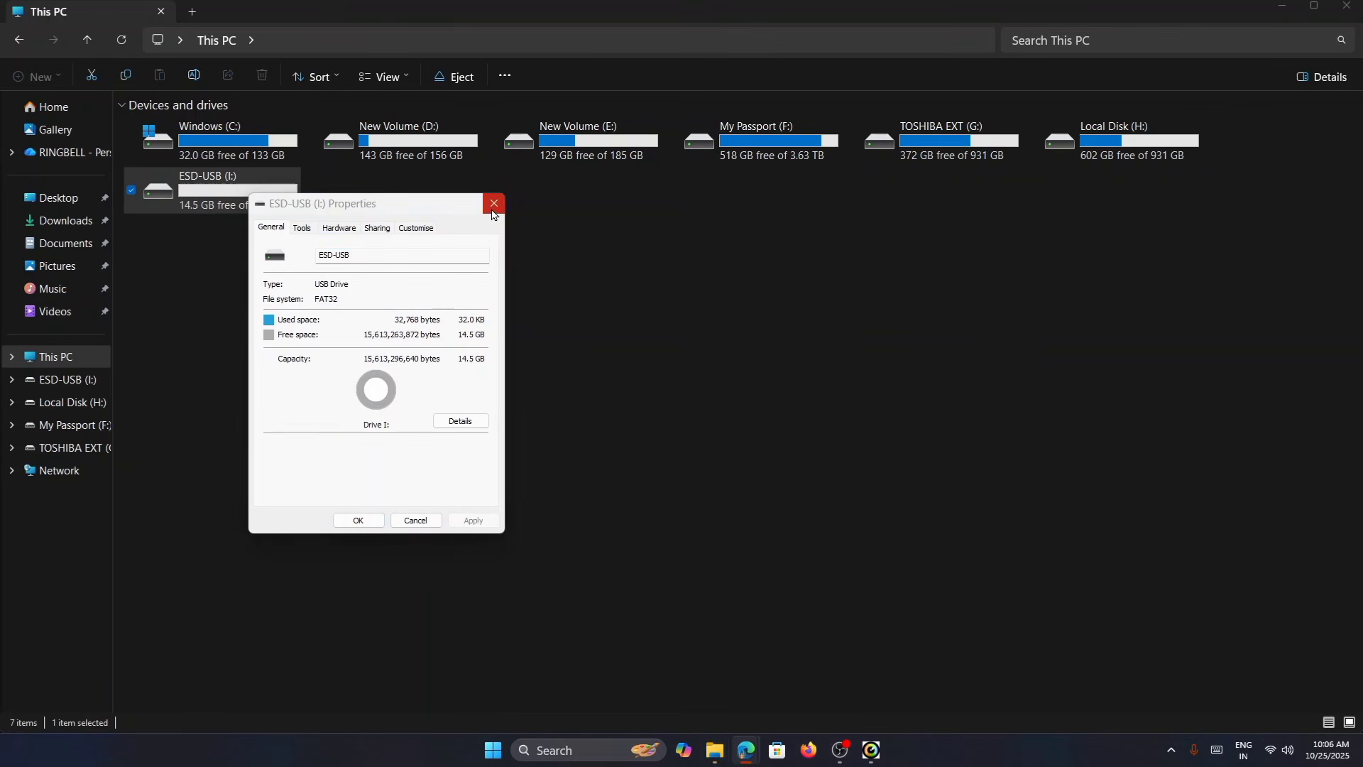
pyautogui.click(494, 203)
pyautogui.click(1284, 10)
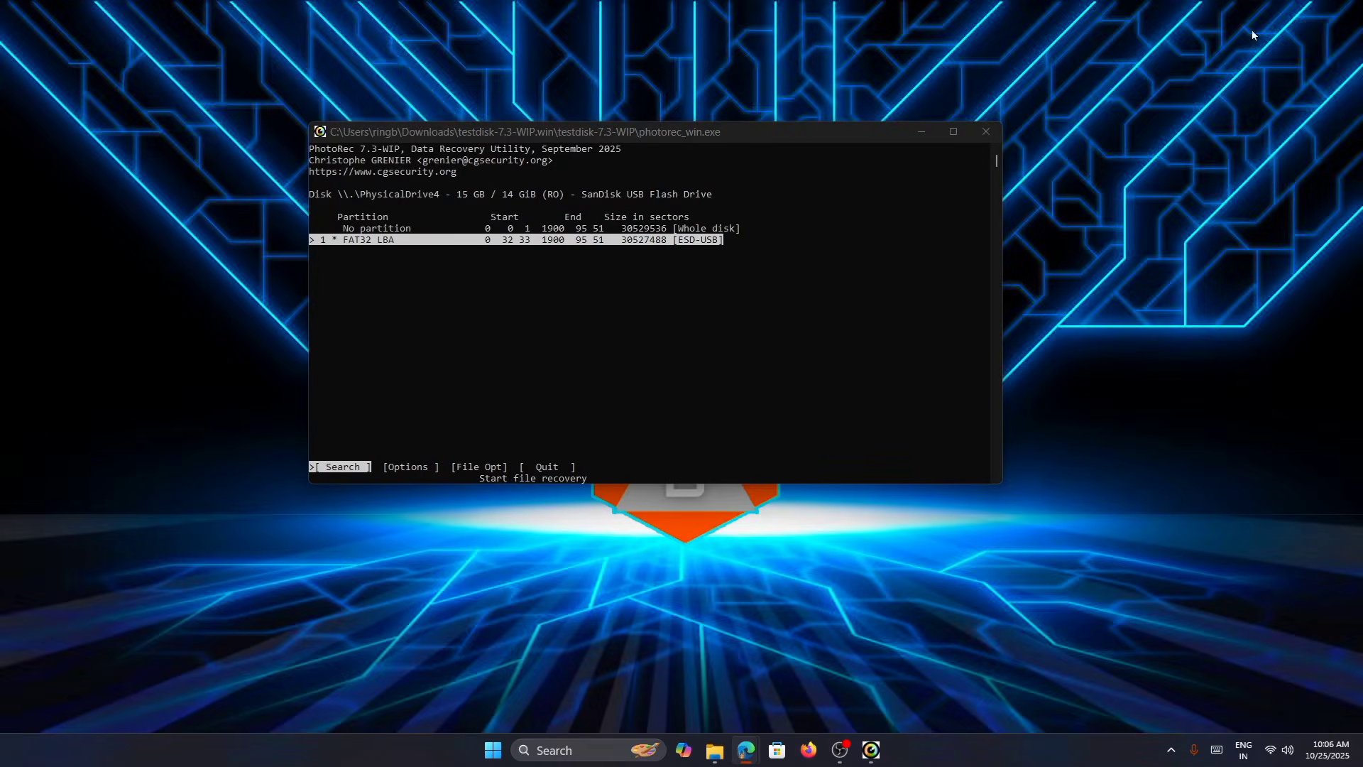
# Step: Start the file recovery search on the FAT32 LBA partition and choose Other (FAT/NTFS/HFS+/ReiserFS) as the filesystem type
pyautogui.click(679, 310)
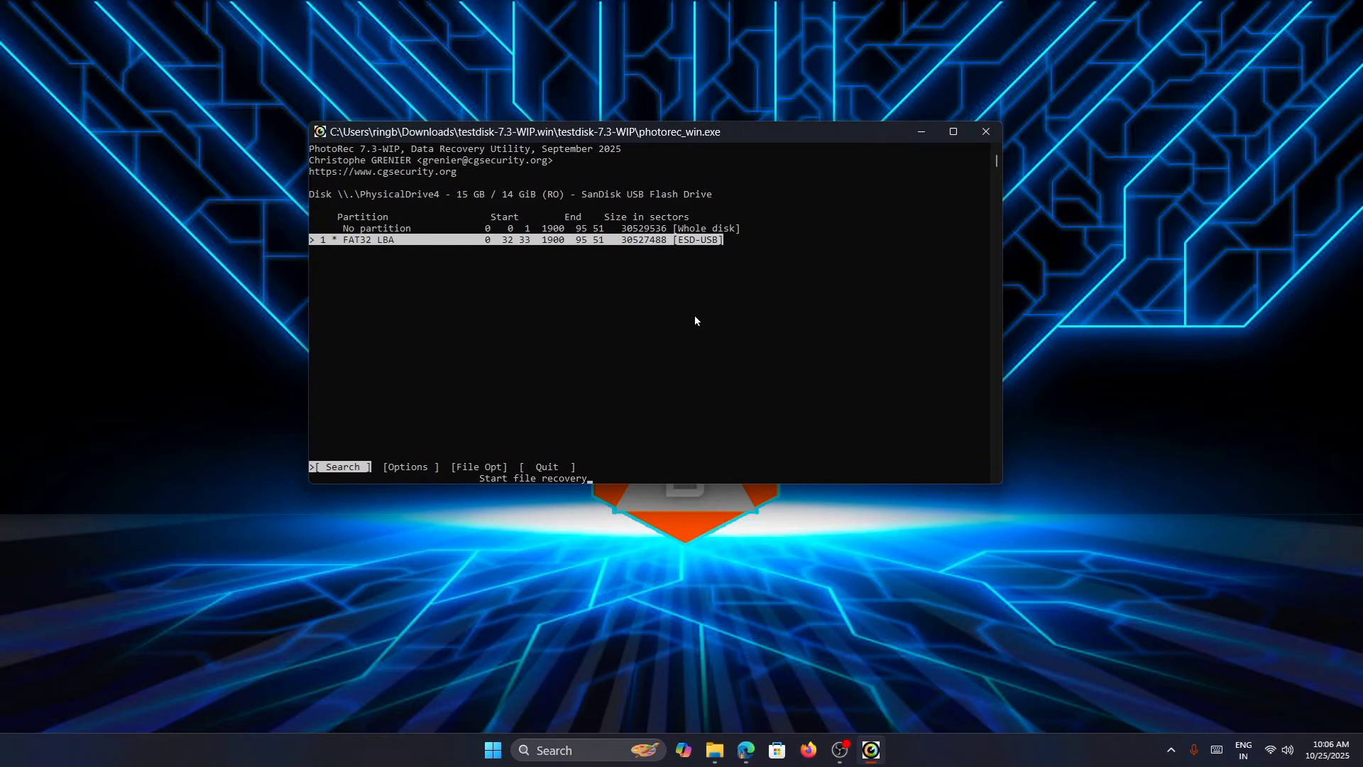
pyautogui.press('Return')
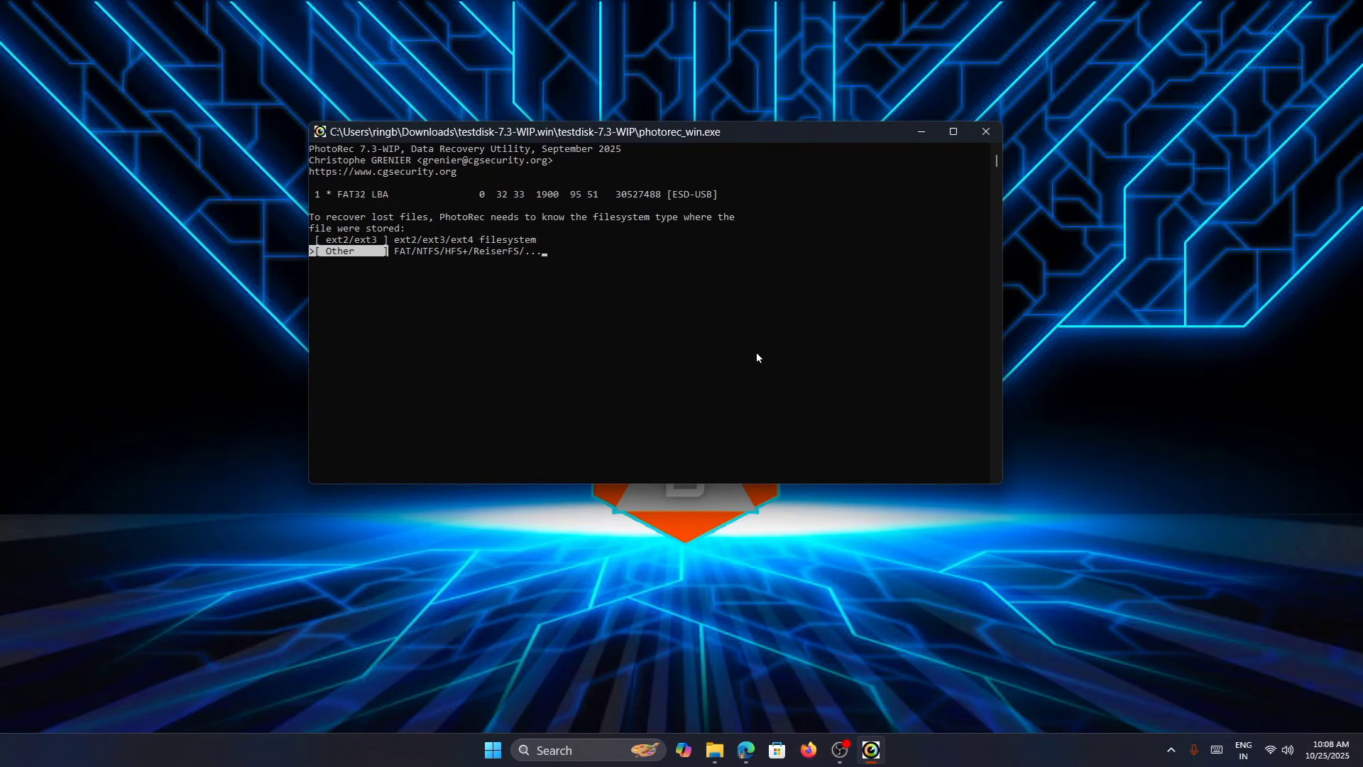
pyautogui.press('Up')
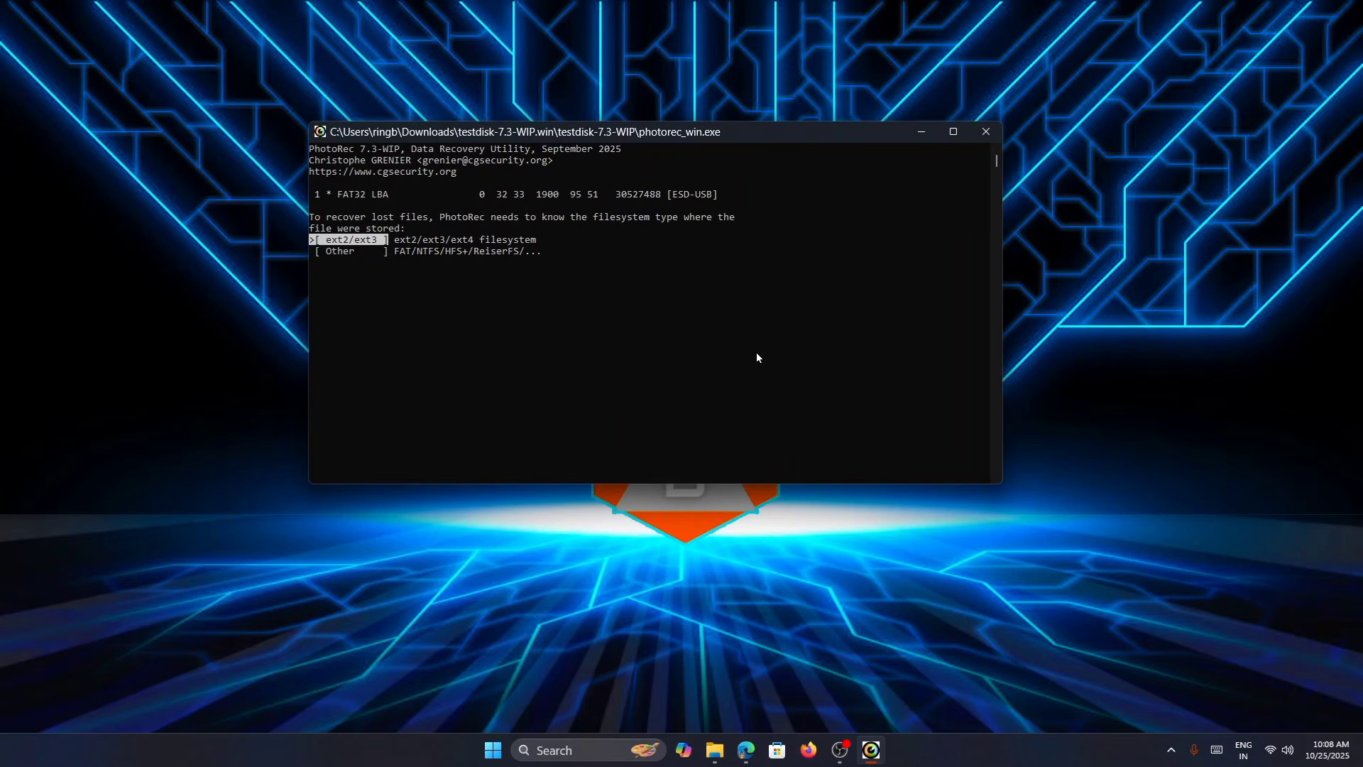
pyautogui.press('Down')
pyautogui.press('Return')
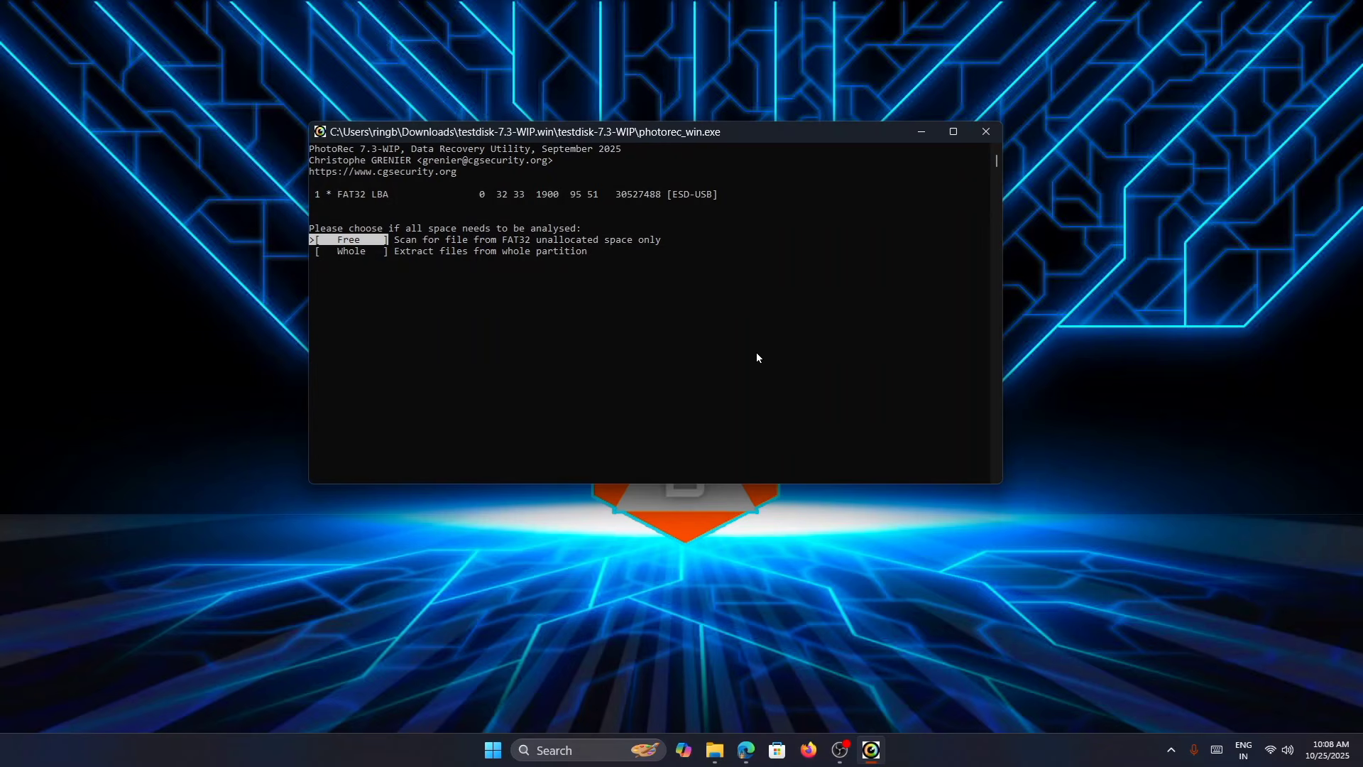
# Step: Choose Whole to extract files from the whole partition and go on to the destination selection
pyautogui.press('Down')
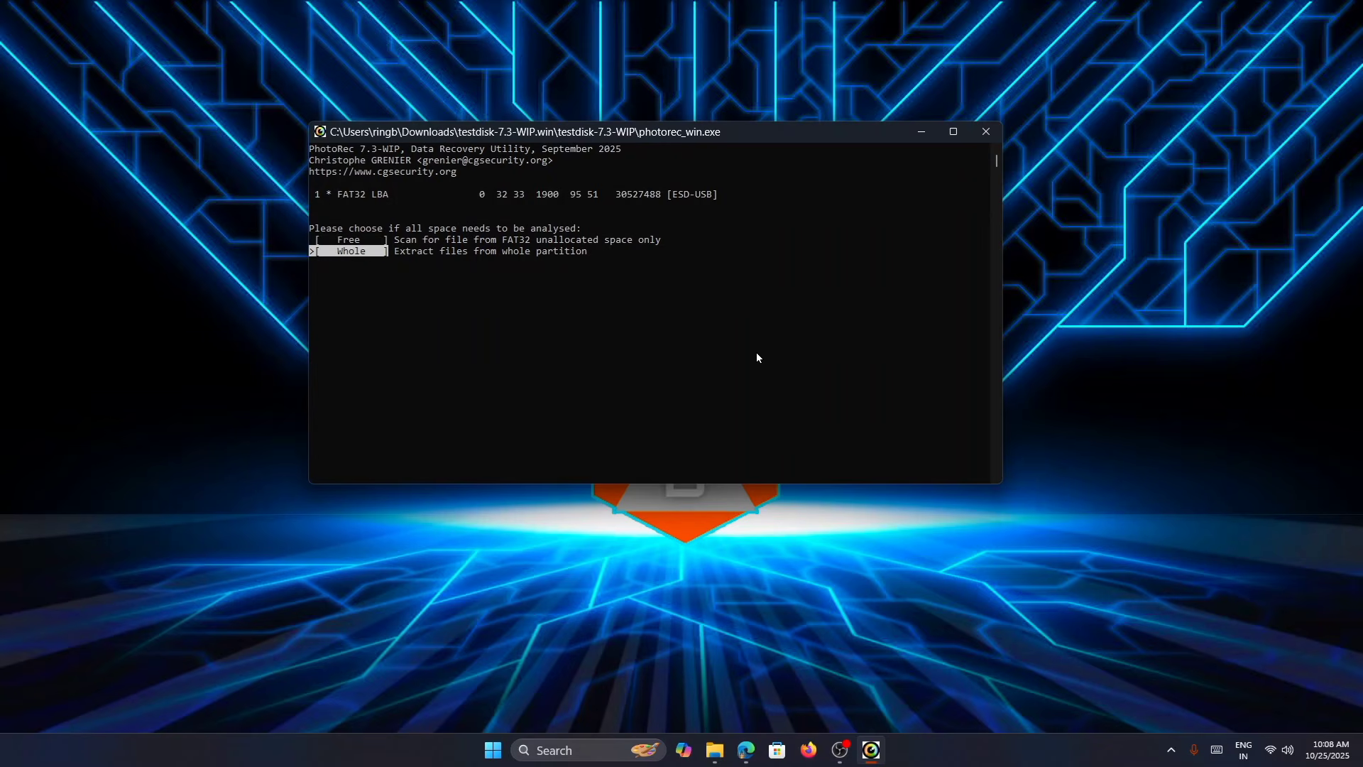
pyautogui.press('Return')
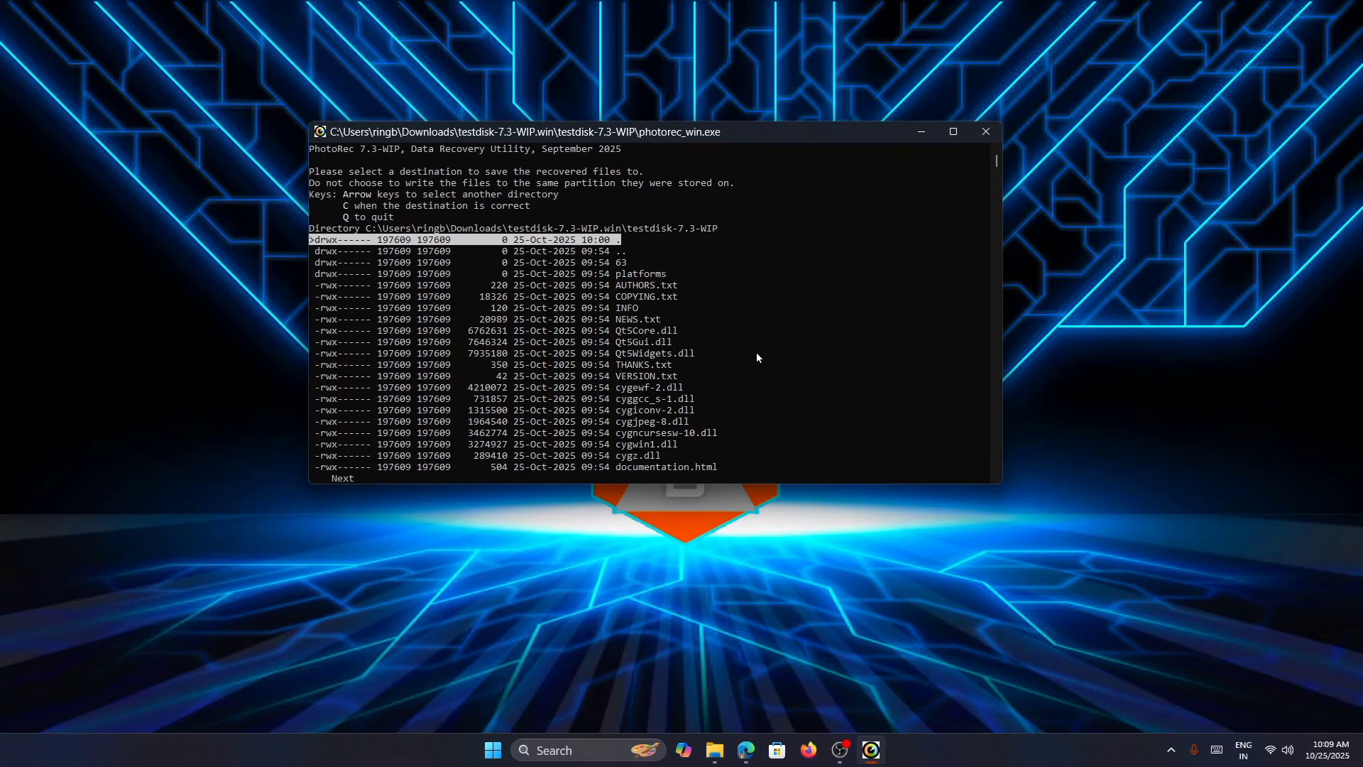
pyautogui.click(692, 249)
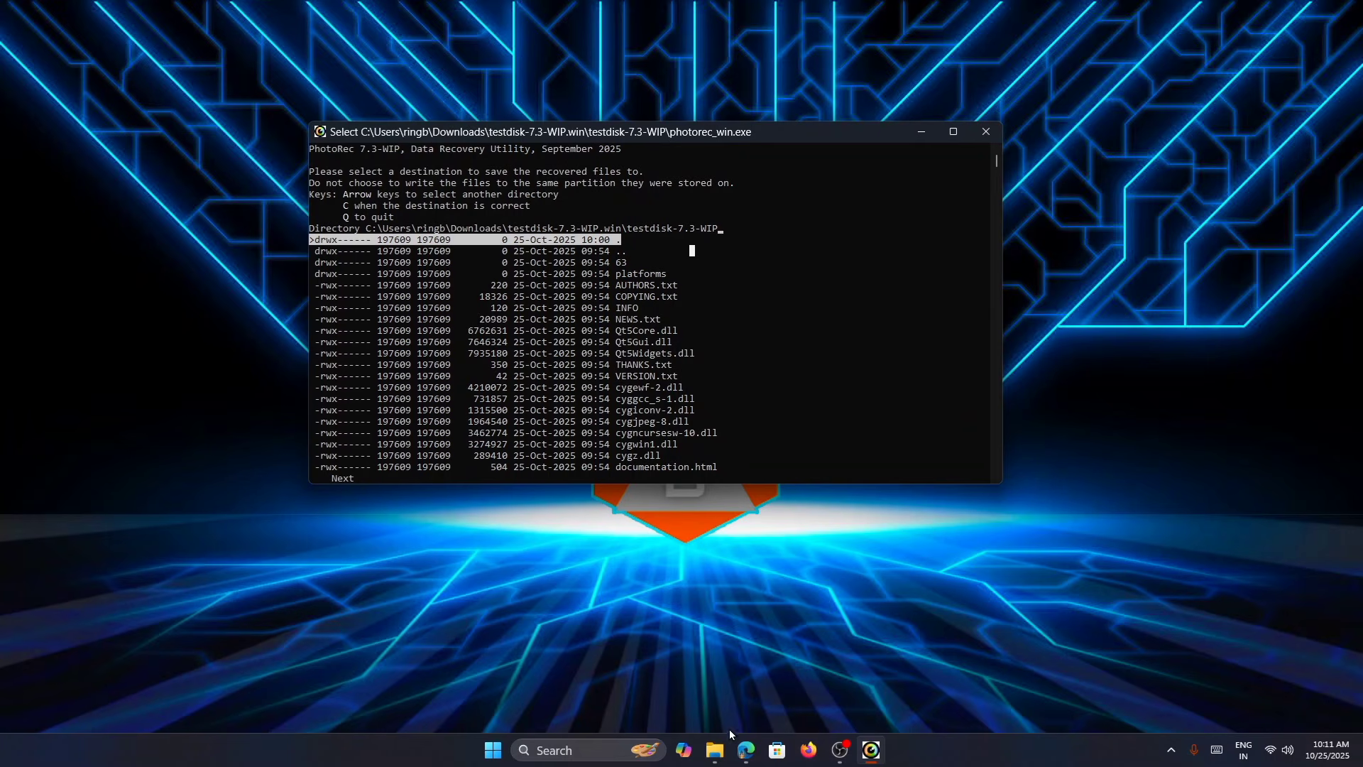
# Step: Create a folder named Recovered files in Downloads using File Explorer, and return to PhotoRec's destination selection
pyautogui.moveTo(716, 747)
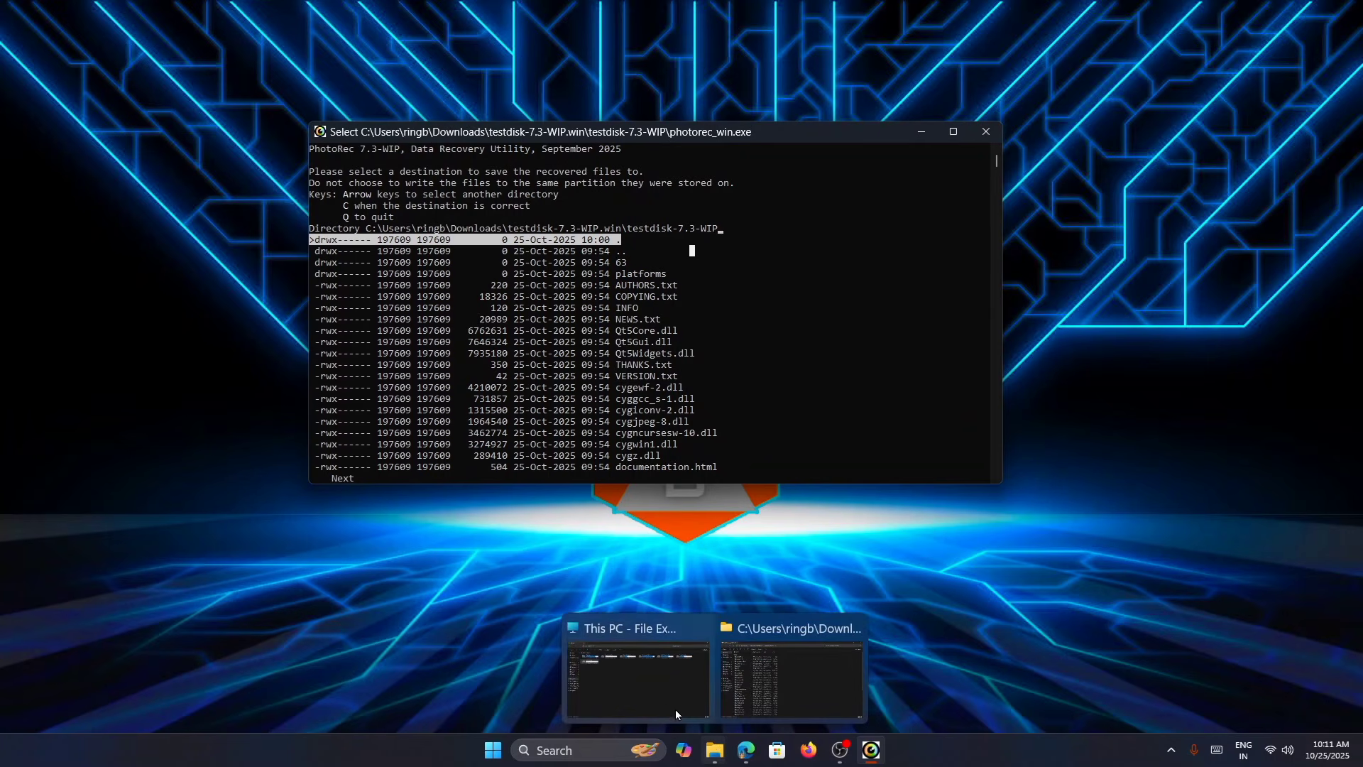
pyautogui.click(675, 710)
pyautogui.click(53, 222)
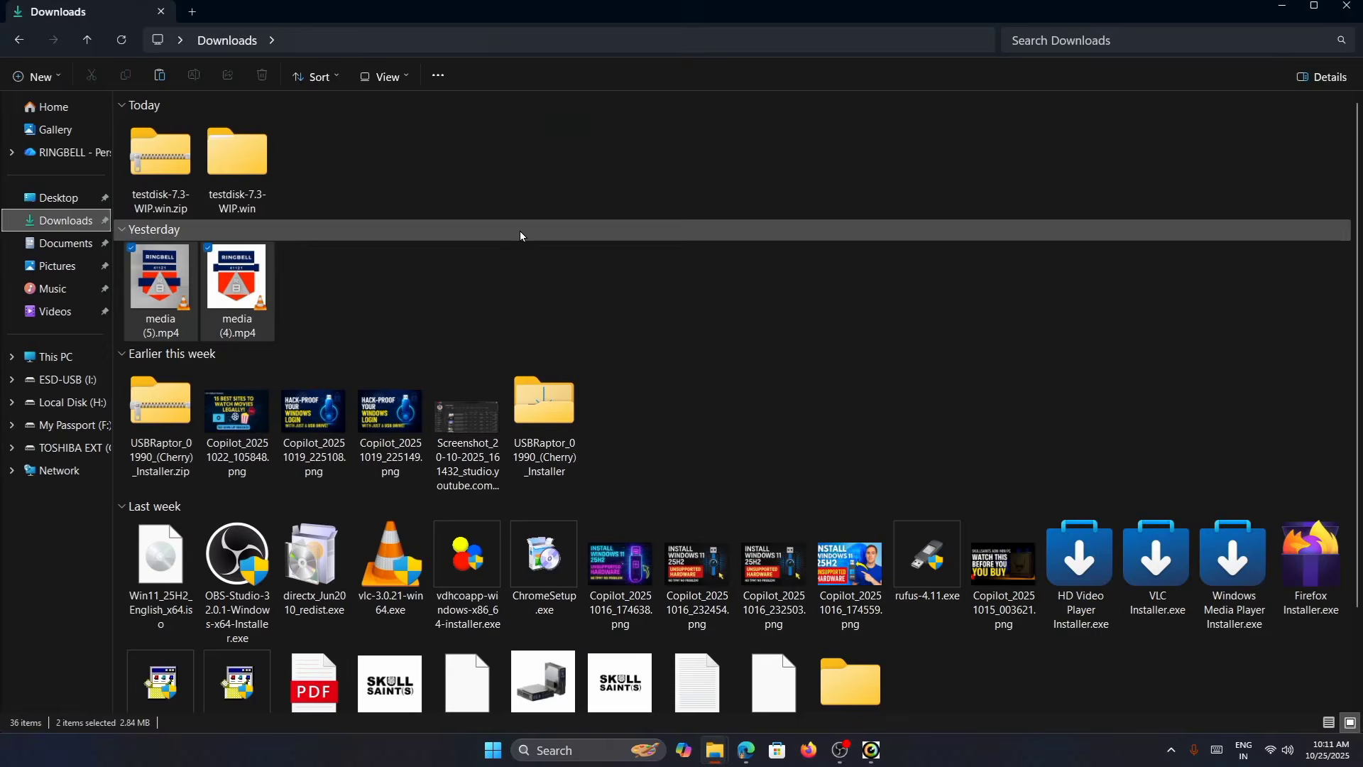
pyautogui.rightClick(501, 176)
pyautogui.moveTo(568, 335)
pyautogui.click(734, 328)
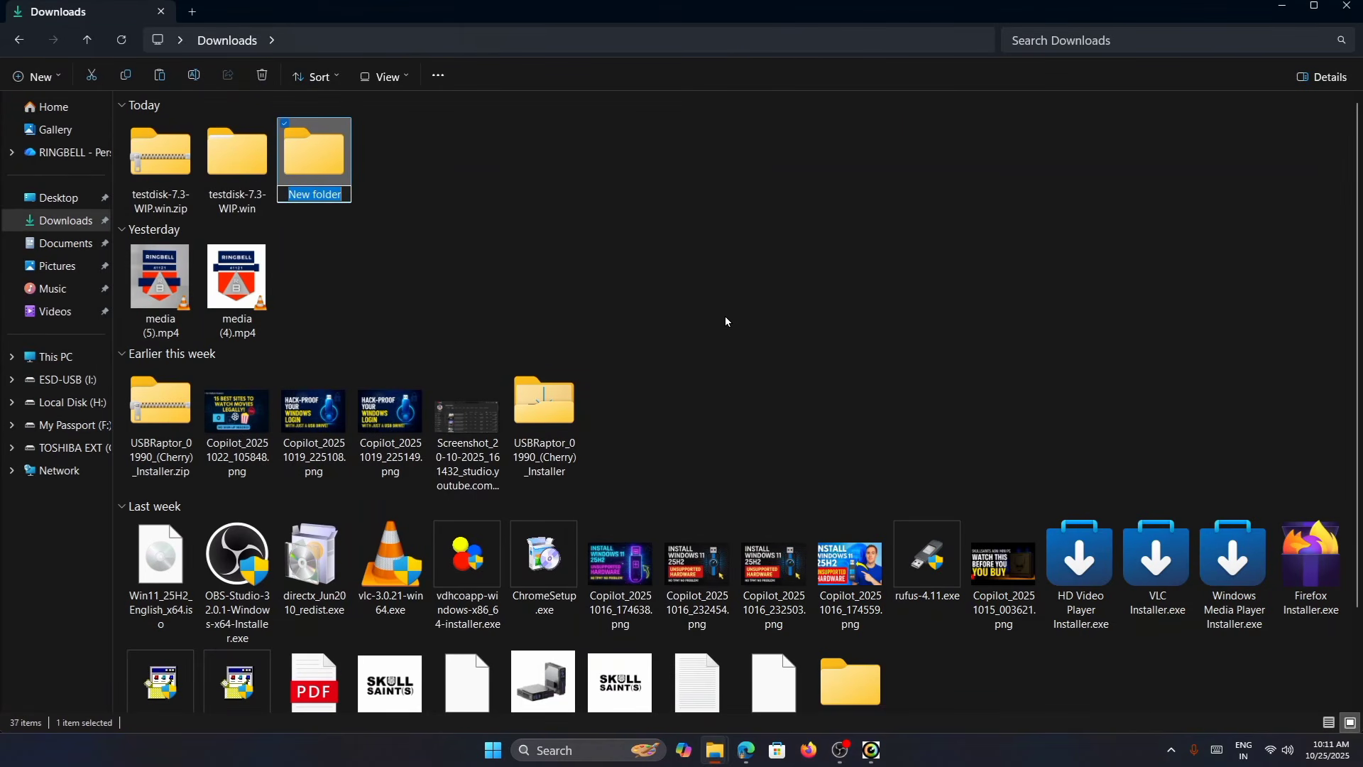
pyautogui.write('Recovered files')
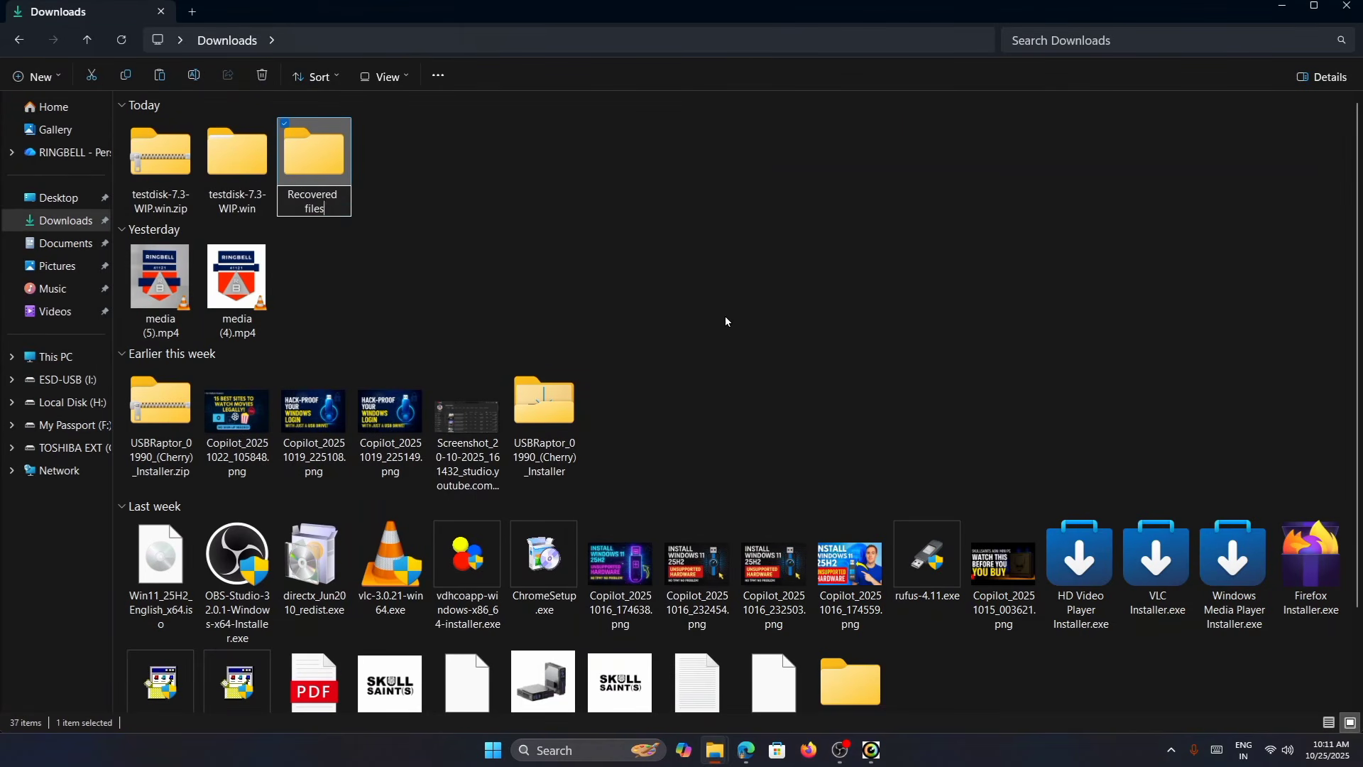
pyautogui.click(459, 247)
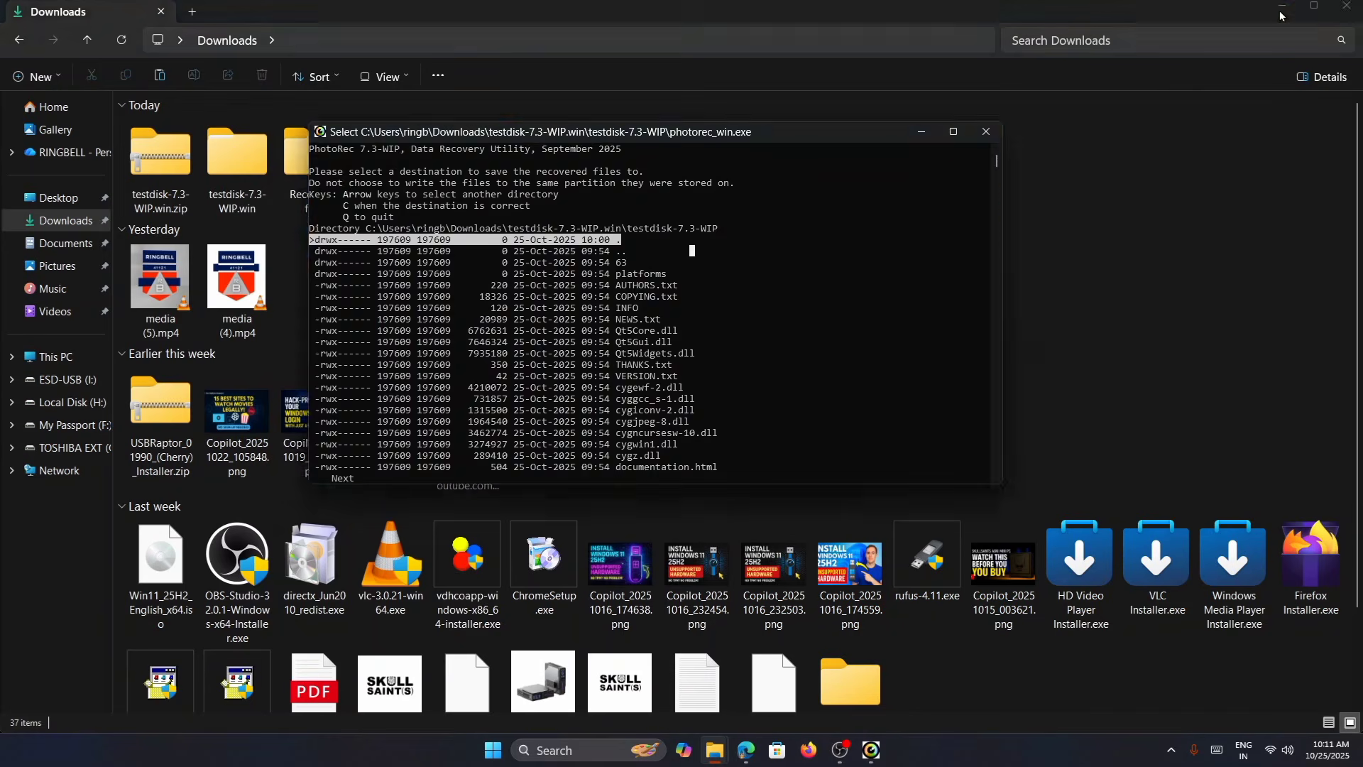
pyautogui.click(1281, 9)
pyautogui.rightClick(813, 252)
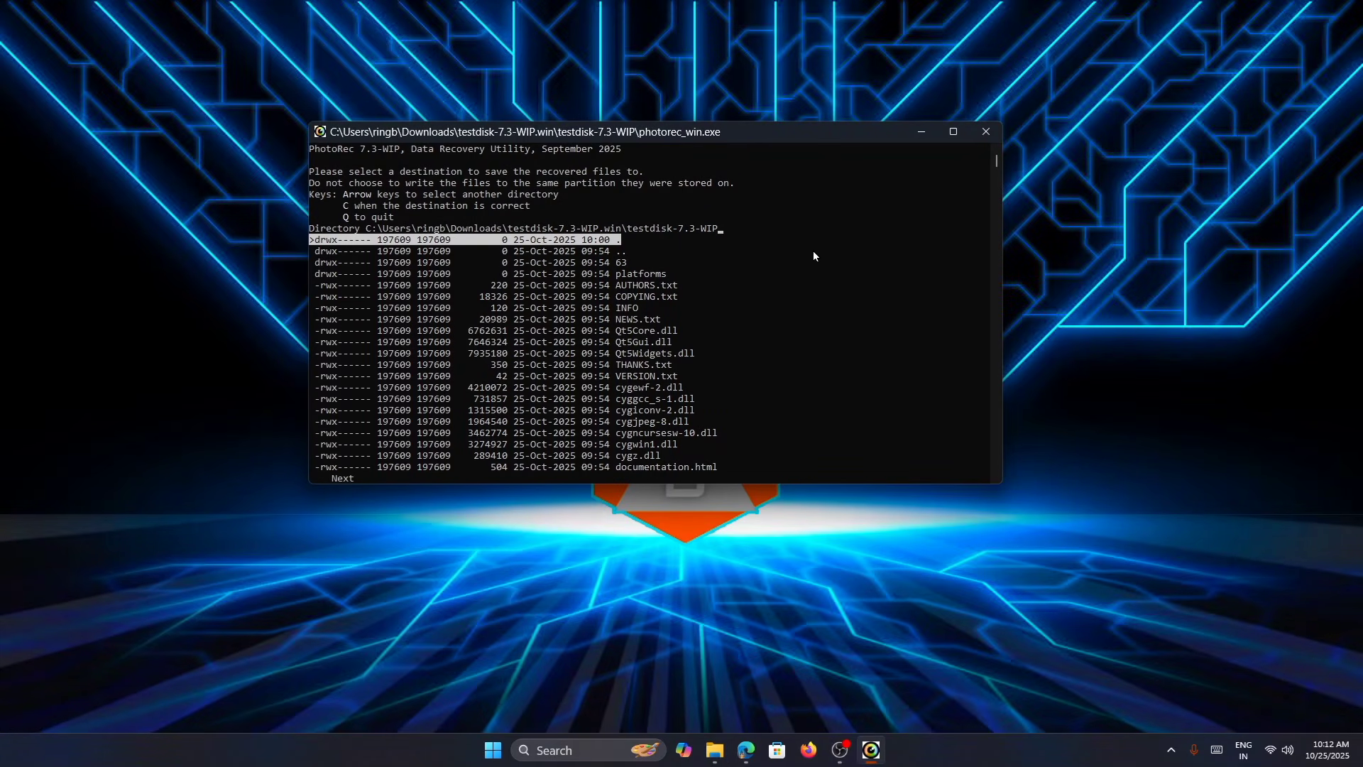
# Step: Go up from the PhotoRec program folder to the drive list and open Documents and Settings on drive C
pyautogui.press('Left')
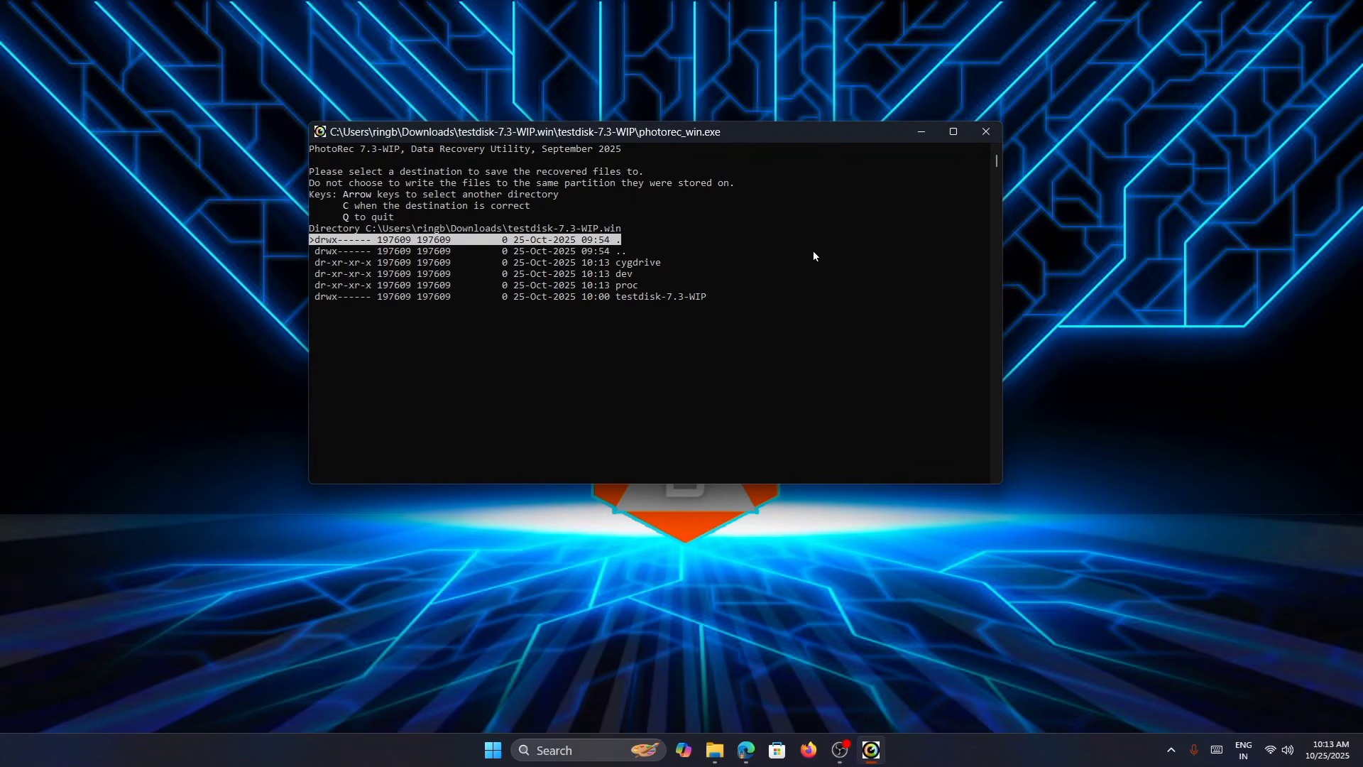
pyautogui.press('Left')
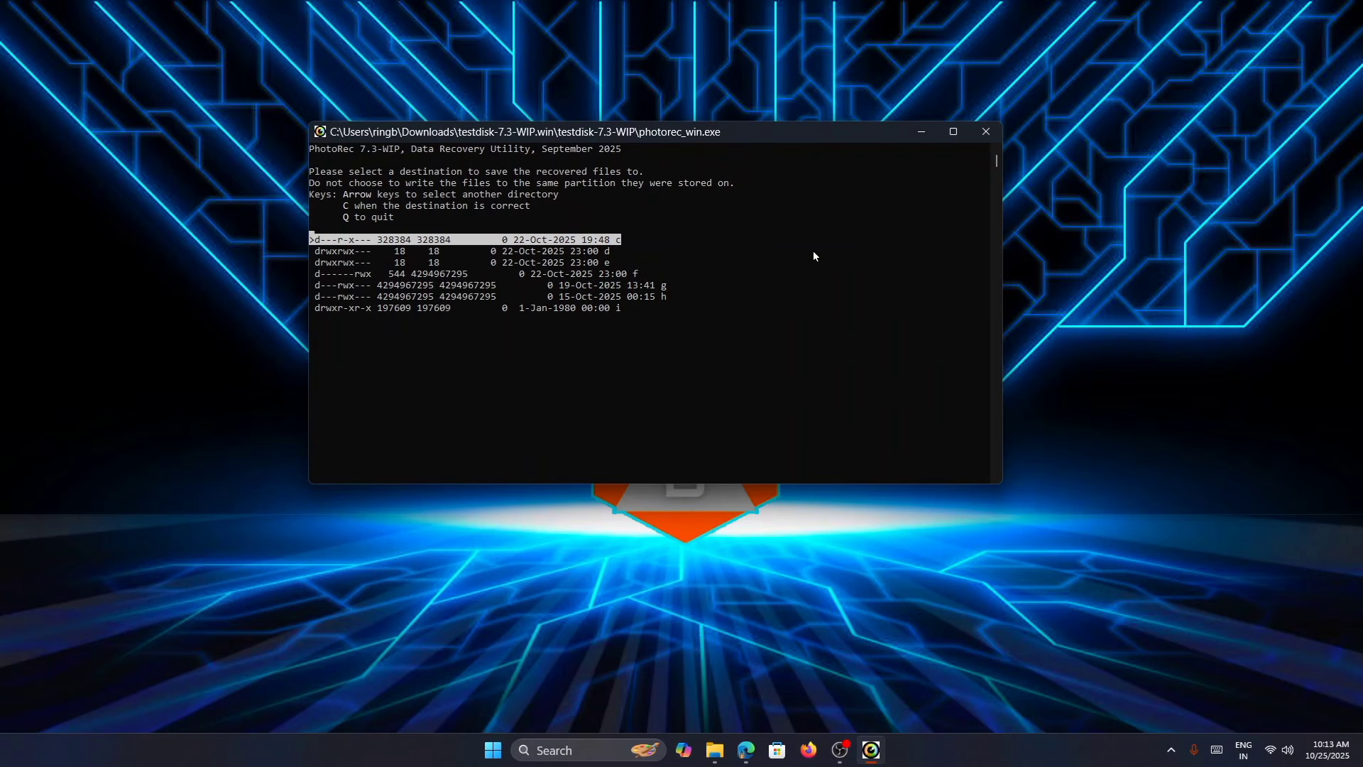
pyautogui.press('Down')
pyautogui.press('Up')
pyautogui.press('Down')
pyautogui.press('Down')
pyautogui.press('Down')
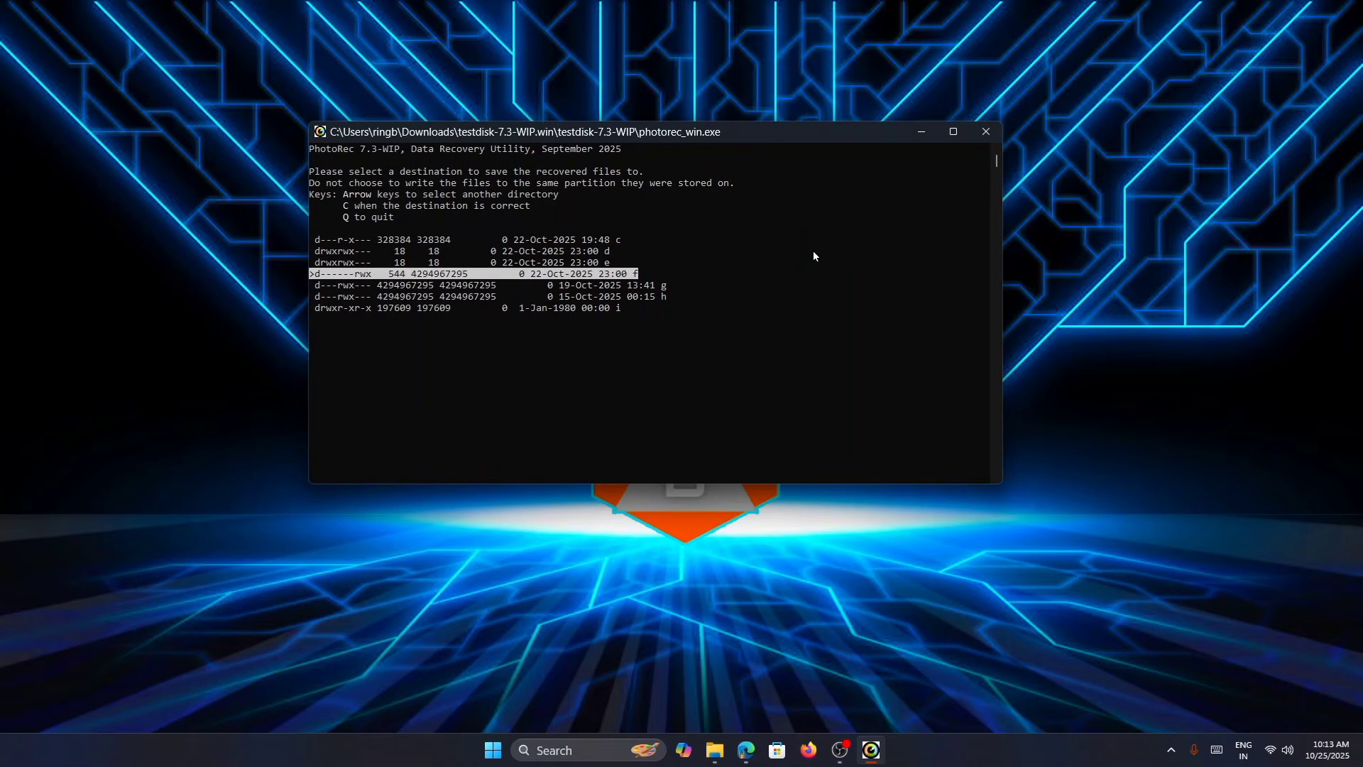
pyautogui.press('Return')
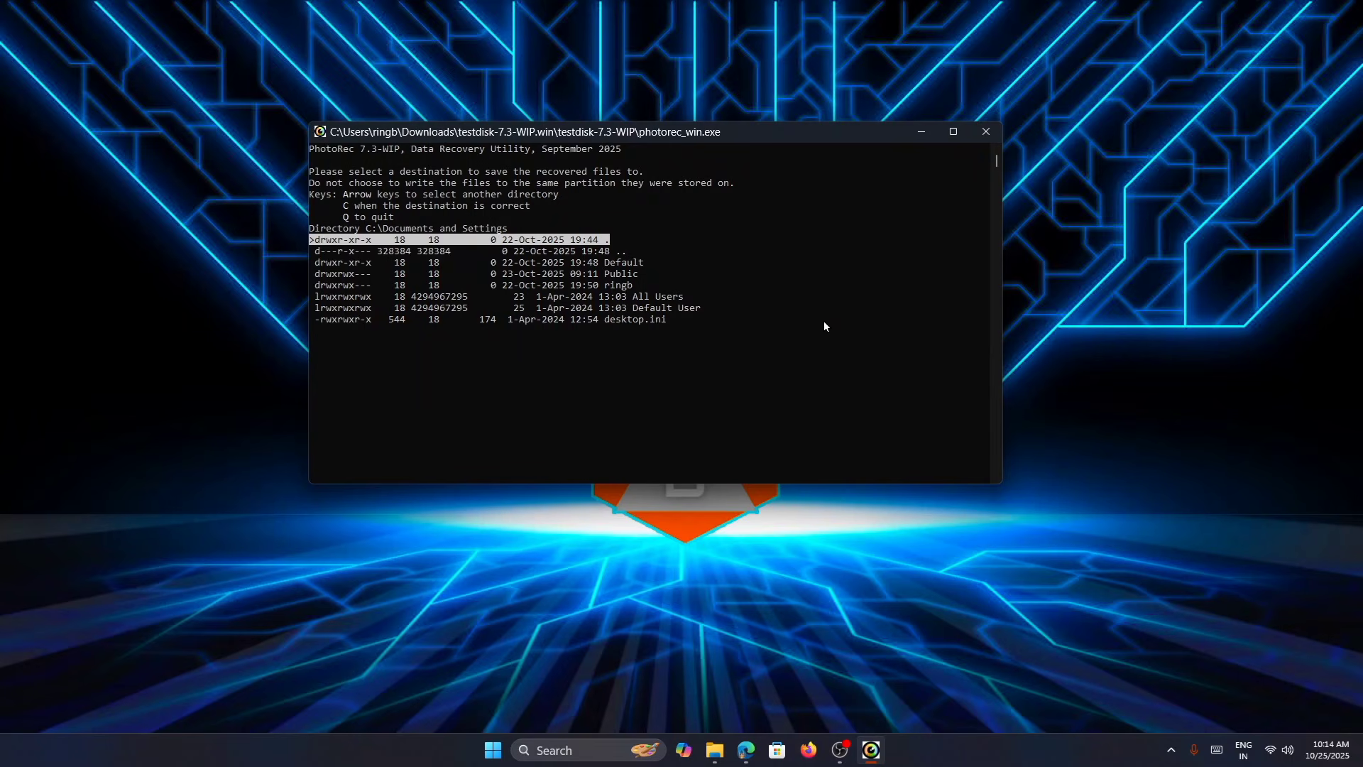
# Step: Browse into the user's profile folder and open its Downloads directory
pyautogui.press('Down')
pyautogui.press('Down')
pyautogui.press('Down')
pyautogui.press('Down')
pyautogui.press('Return')
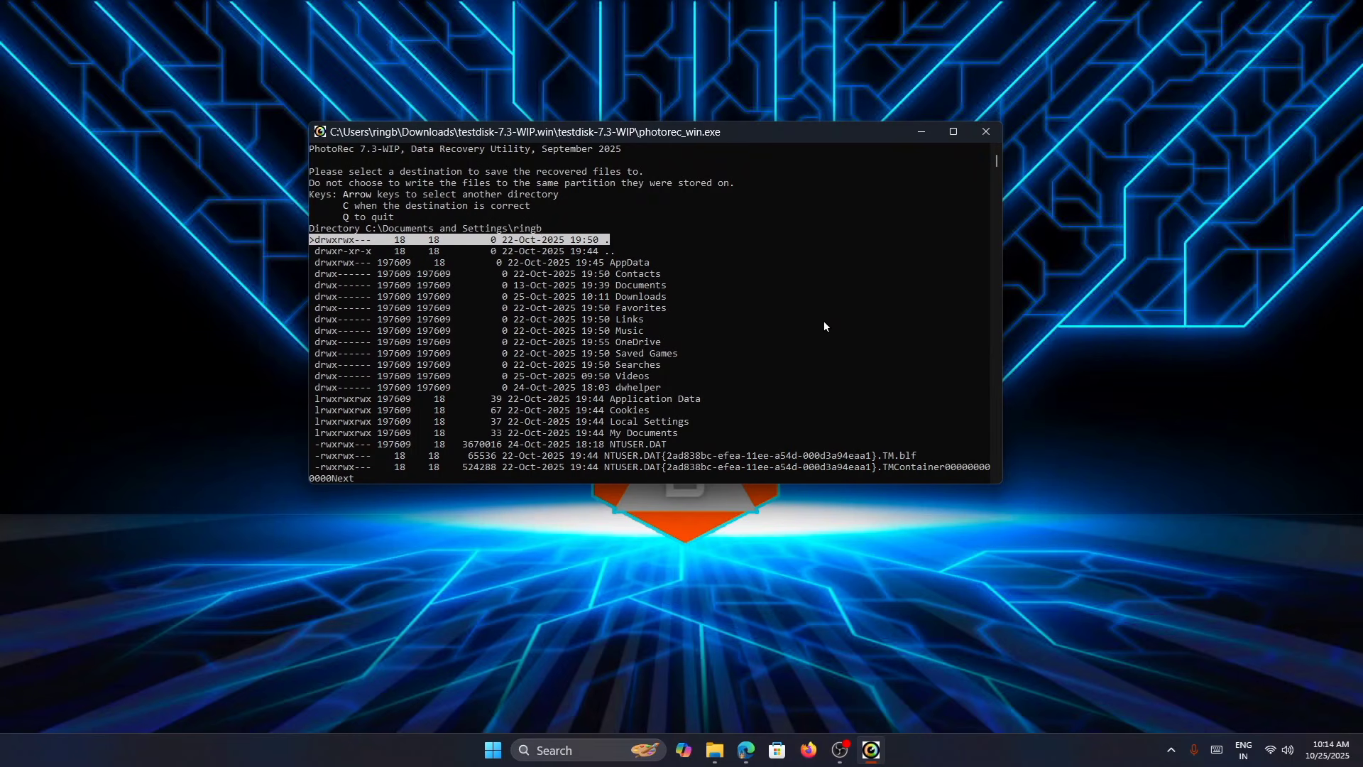
pyautogui.press('Down')
pyautogui.press('Down')
pyautogui.press('Down')
pyautogui.press('Down')
pyautogui.press('Down')
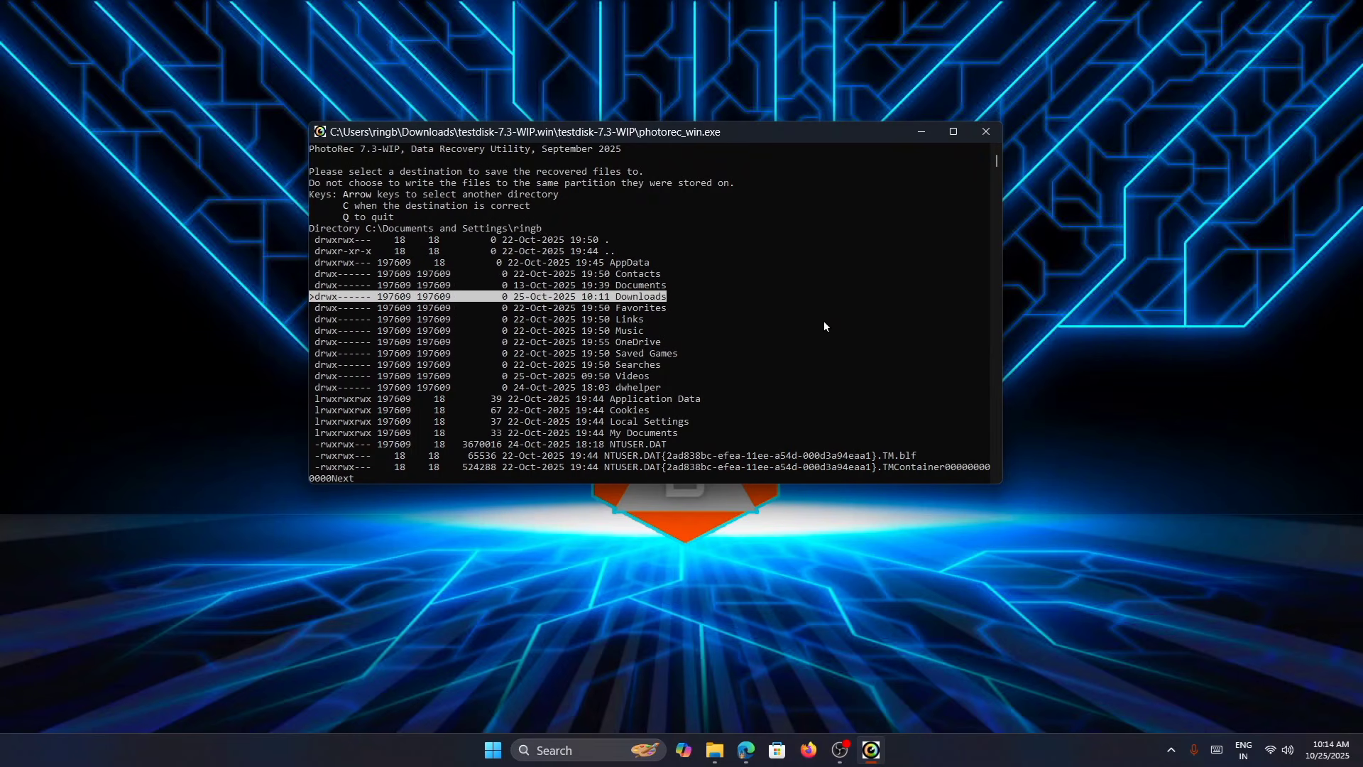
pyautogui.press('Right')
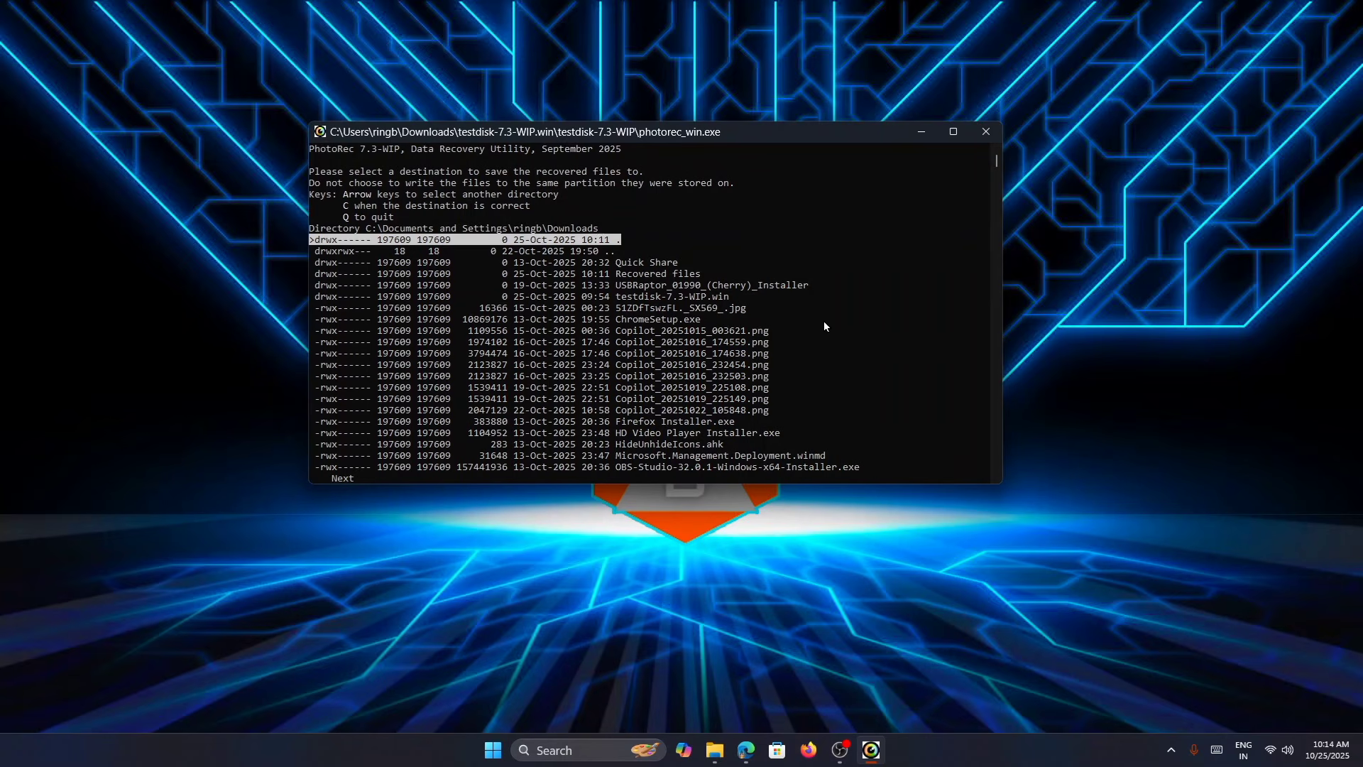
# Step: Open the Recovered files directory and confirm it as the destination to run the recovery
pyautogui.press('Down')
pyautogui.press('Down')
pyautogui.press('Down')
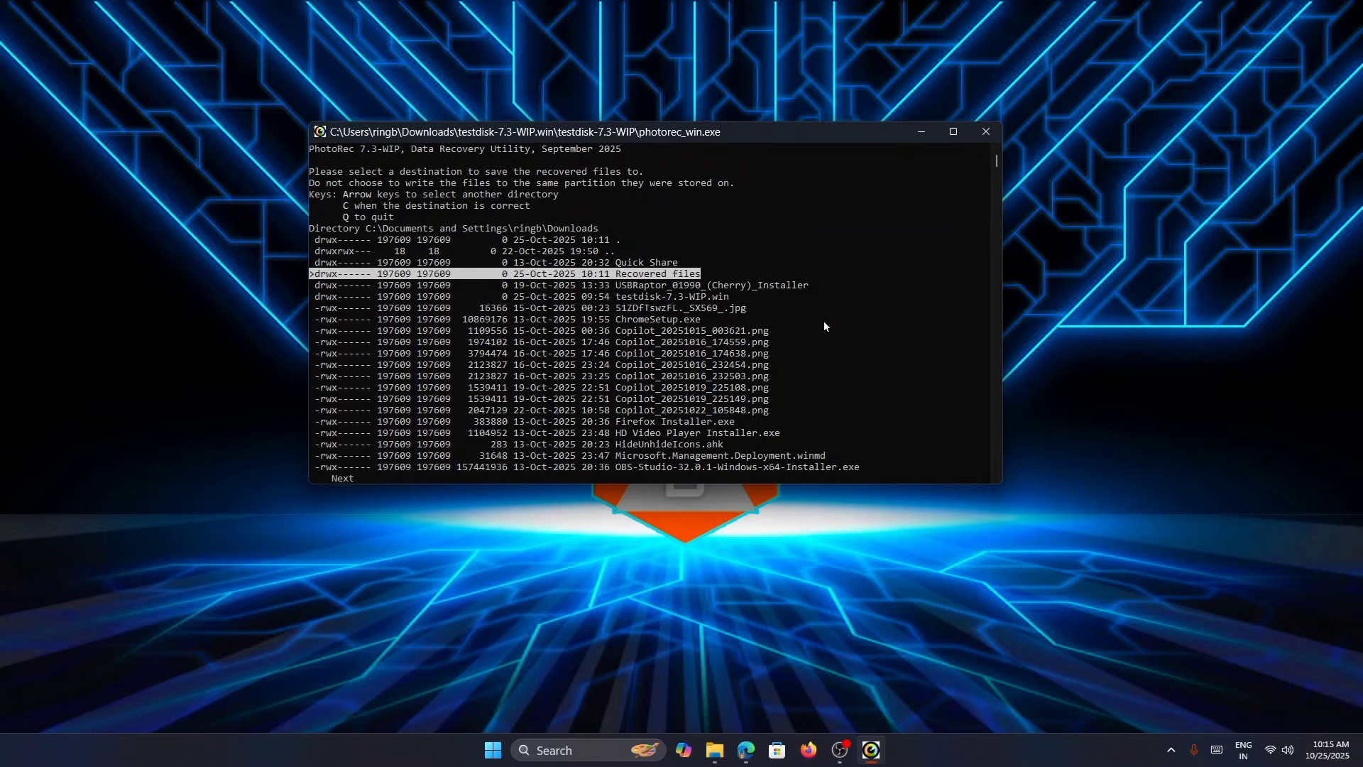
pyautogui.press('Right')
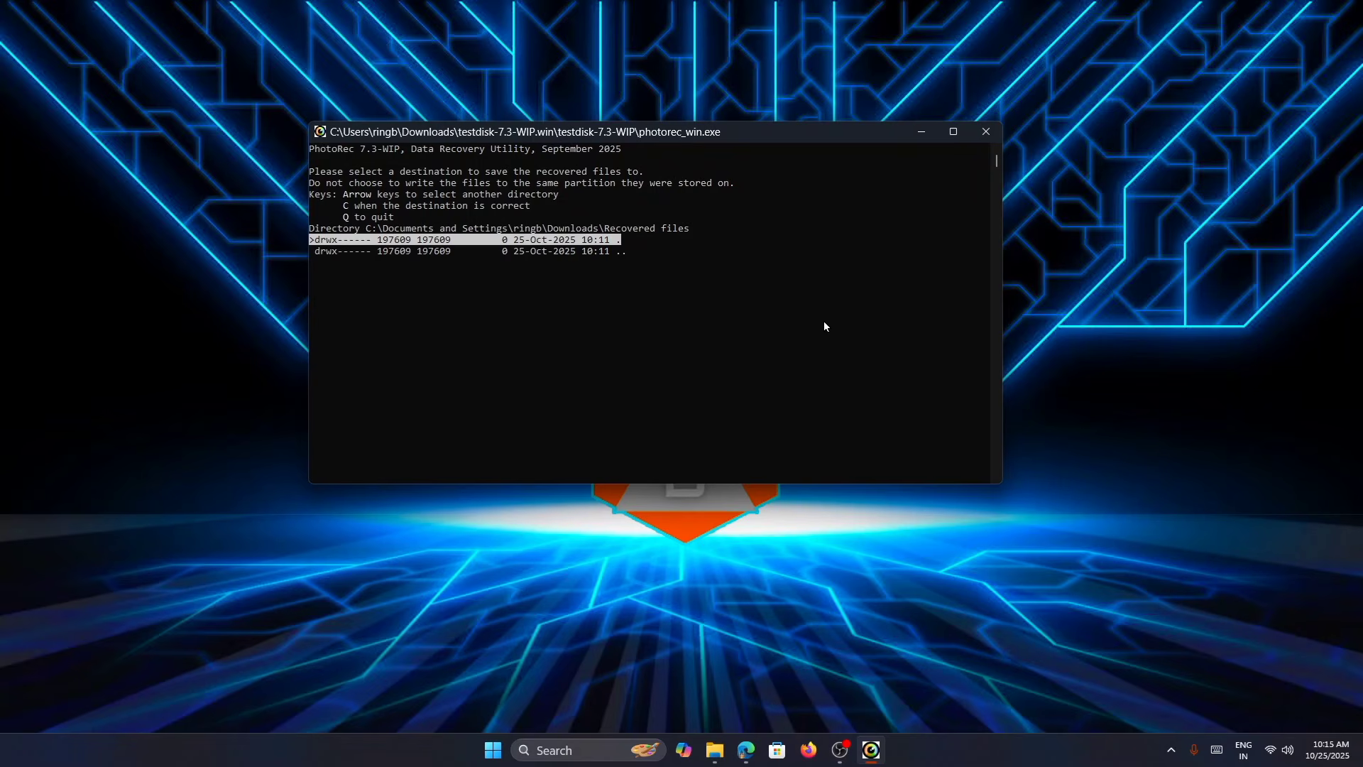
pyautogui.press('c')
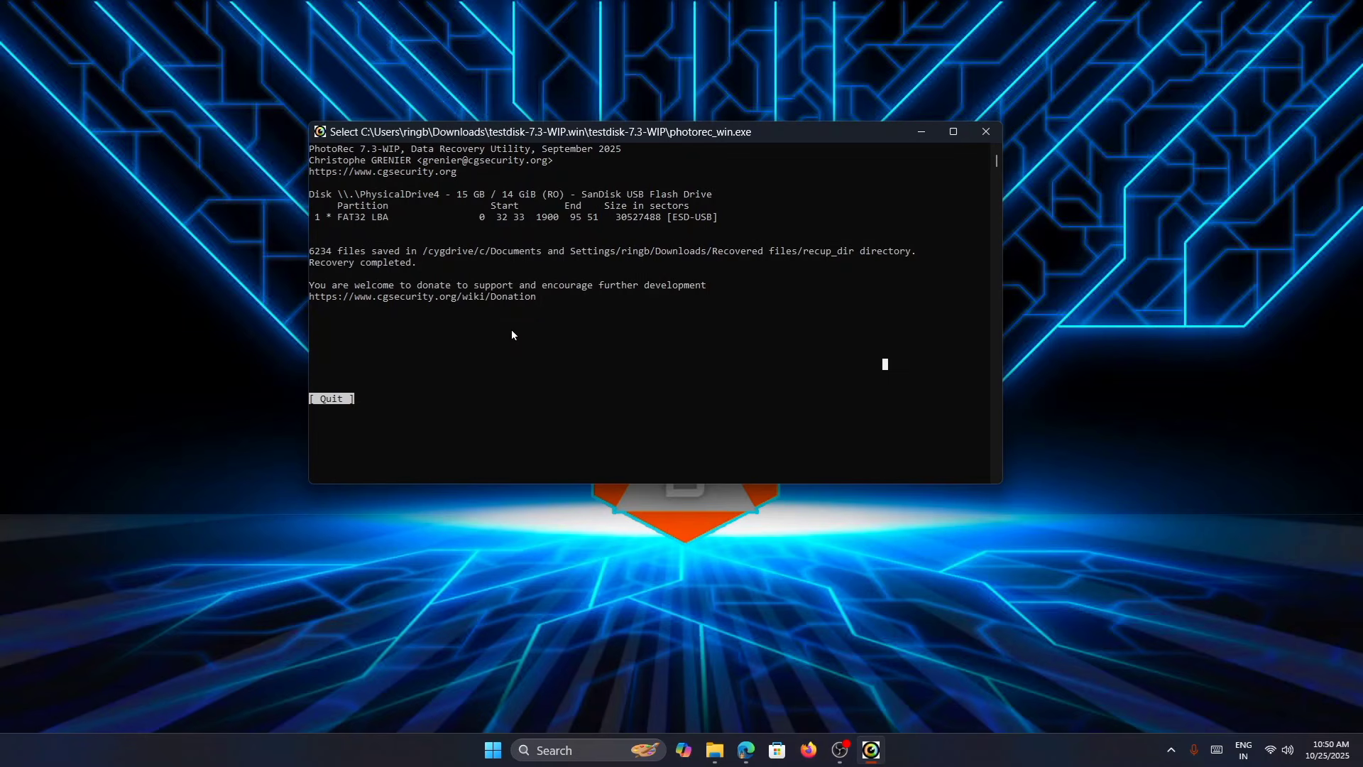
# Step: Quit PhotoRec and open the Recovered files folder from Downloads in File Explorer
pyautogui.press('Return')
pyautogui.click(983, 132)
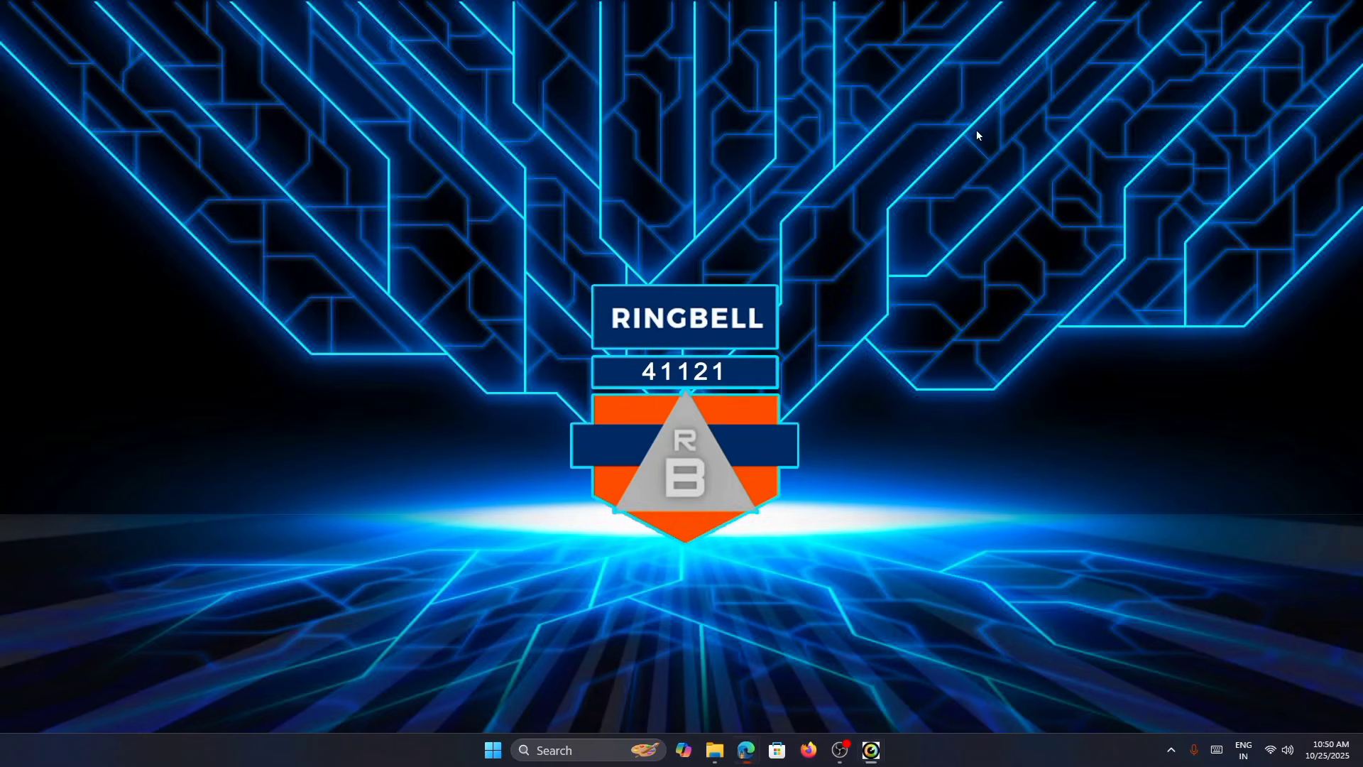
pyautogui.click(731, 750)
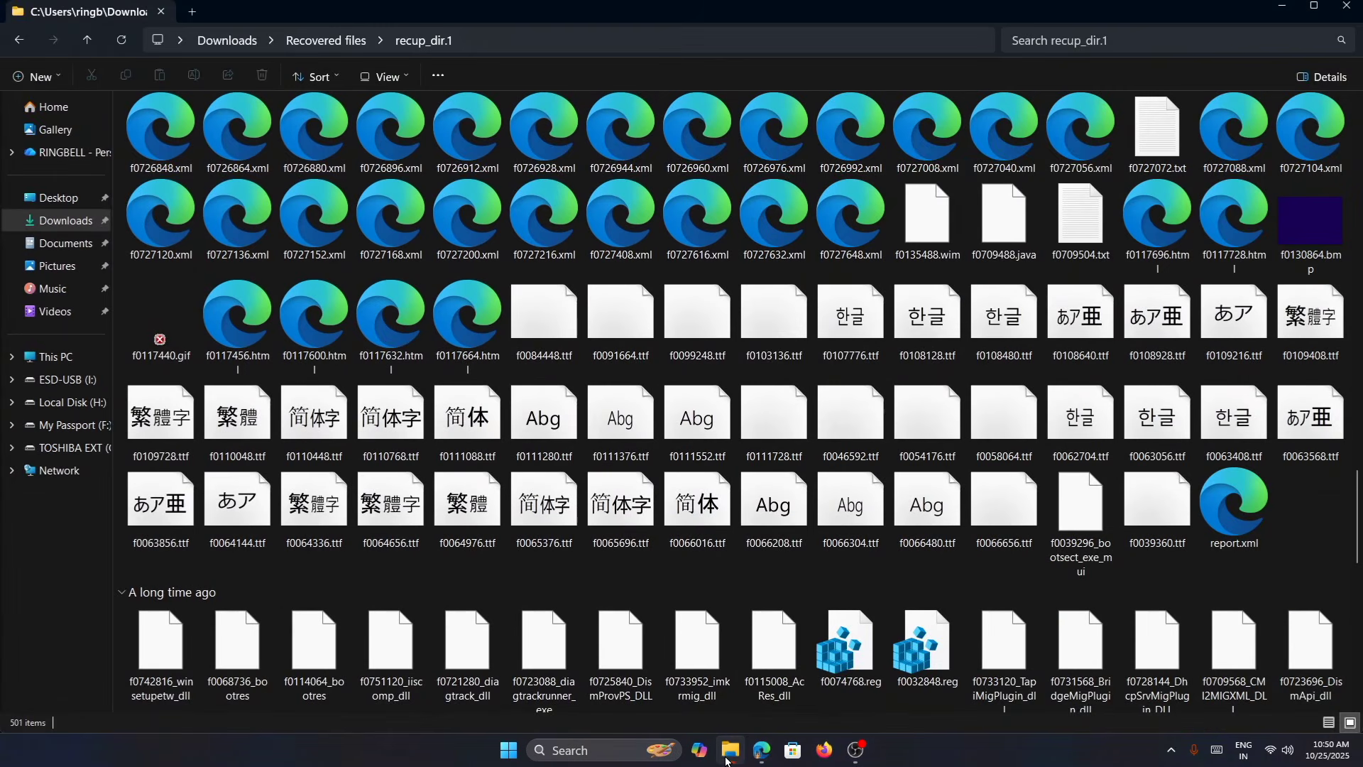
pyautogui.click(19, 40)
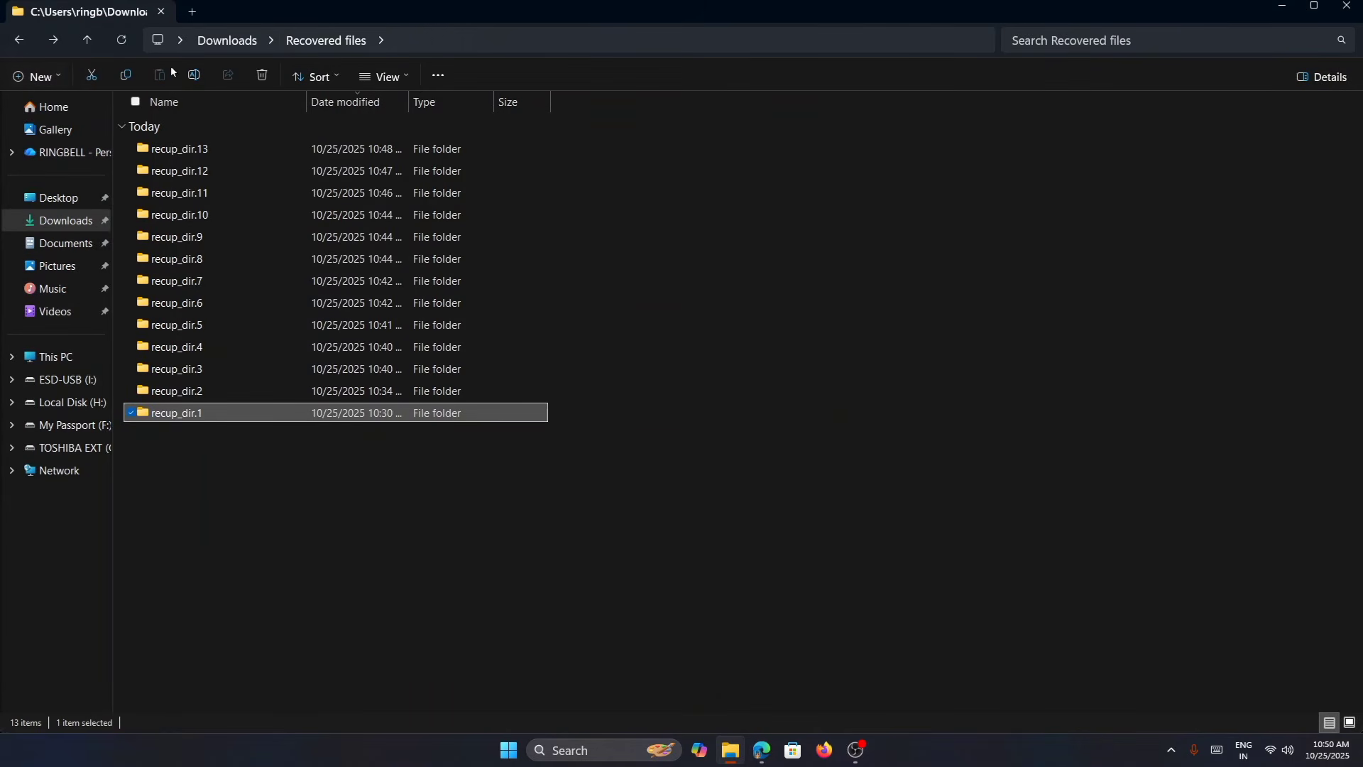
pyautogui.click(242, 44)
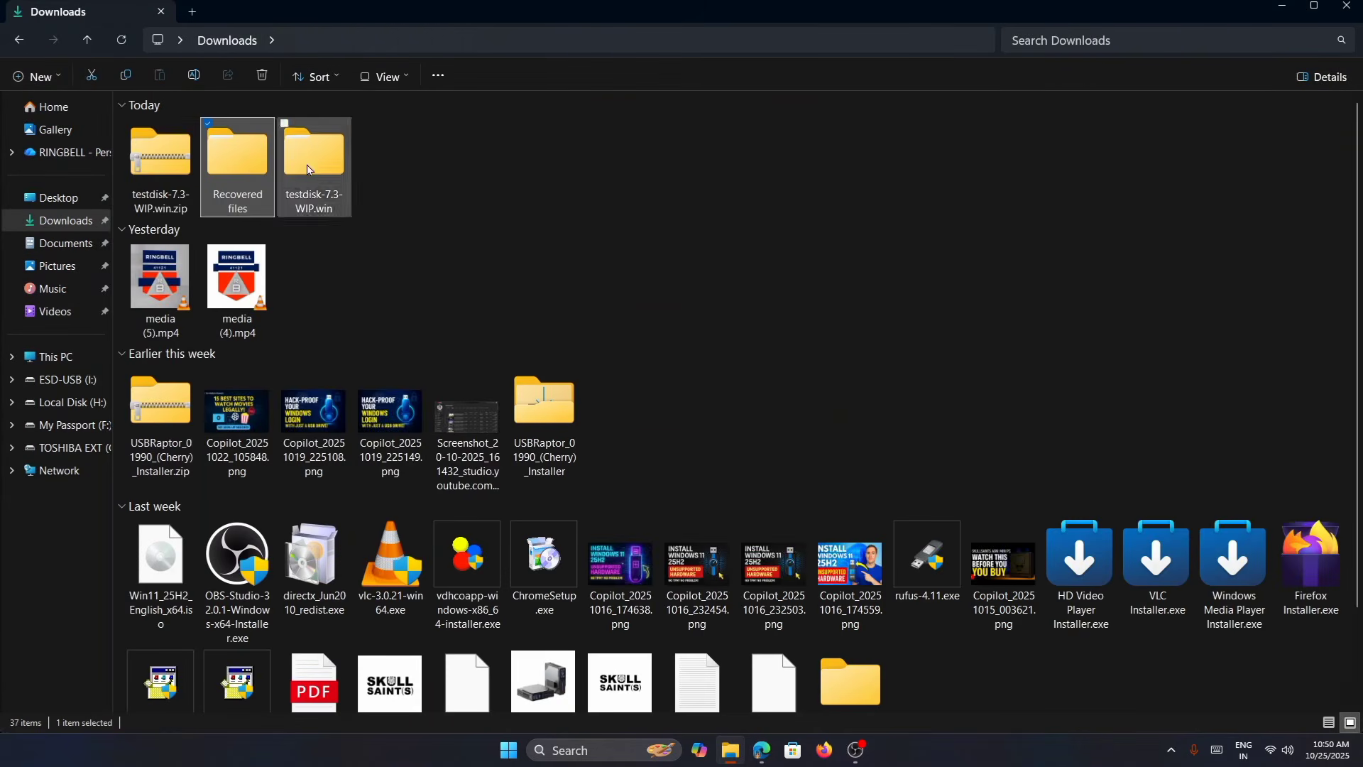
pyautogui.doubleClick(247, 173)
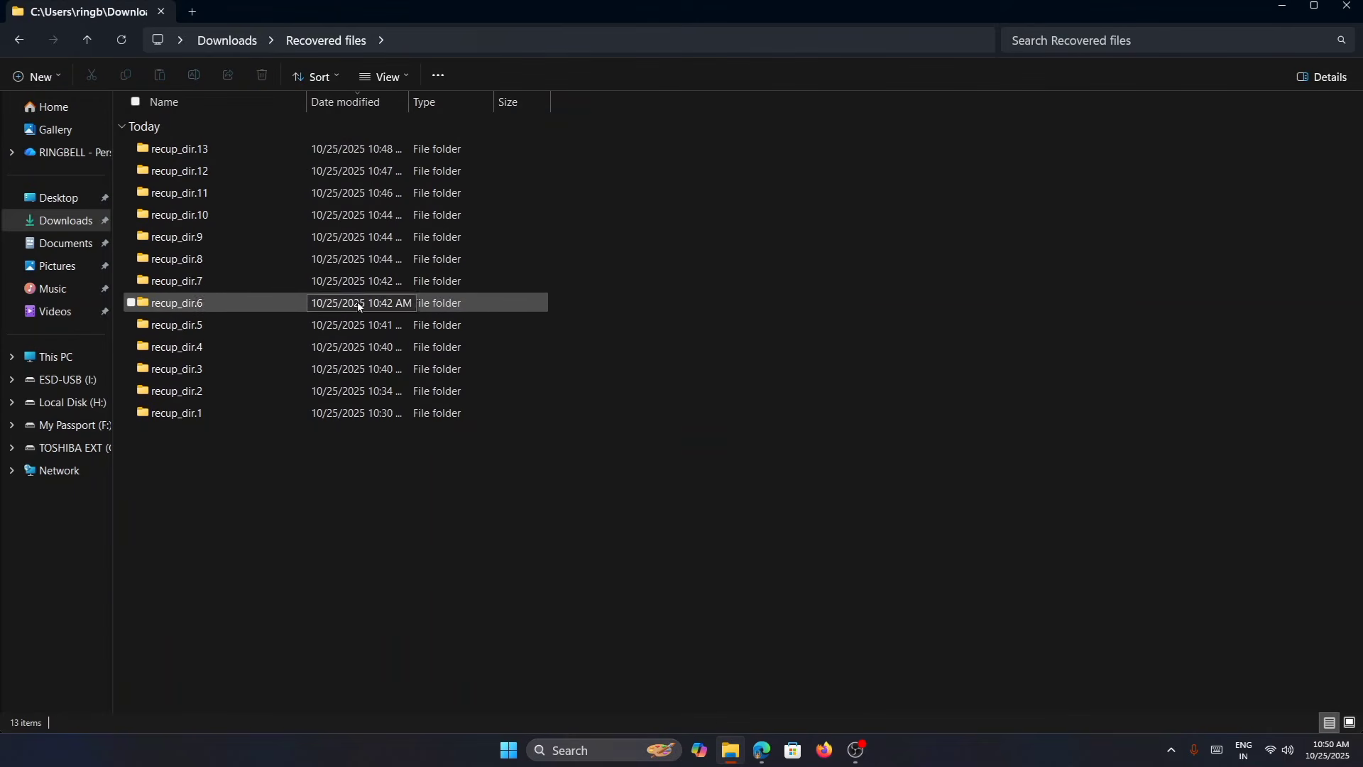
# Step: Look over the list of recovery folders and check the contents of recup_dir.13 and recup_dir.1
pyautogui.moveTo(256, 479); pyautogui.dragTo(192, 165)
pyautogui.click(338, 497)
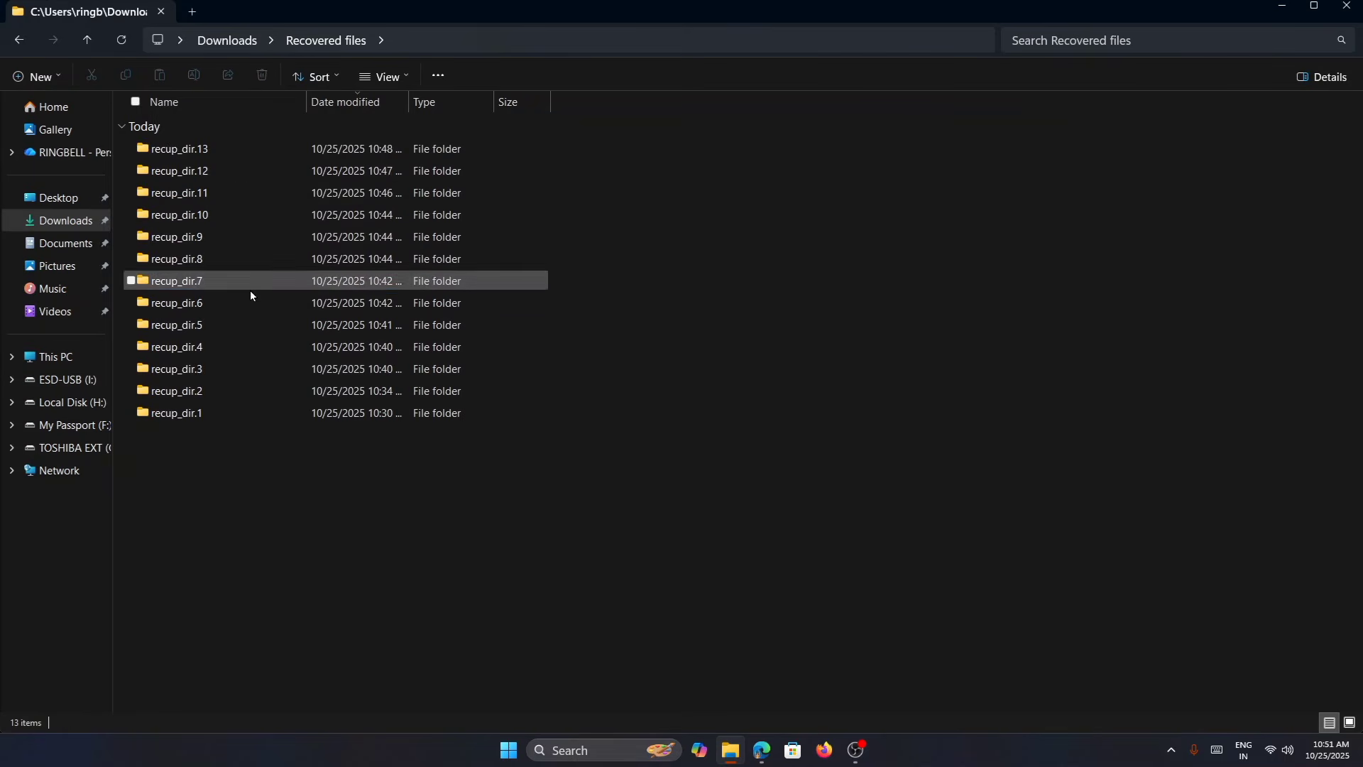
pyautogui.doubleClick(214, 152)
pyautogui.hotkey('alt', 'Left')
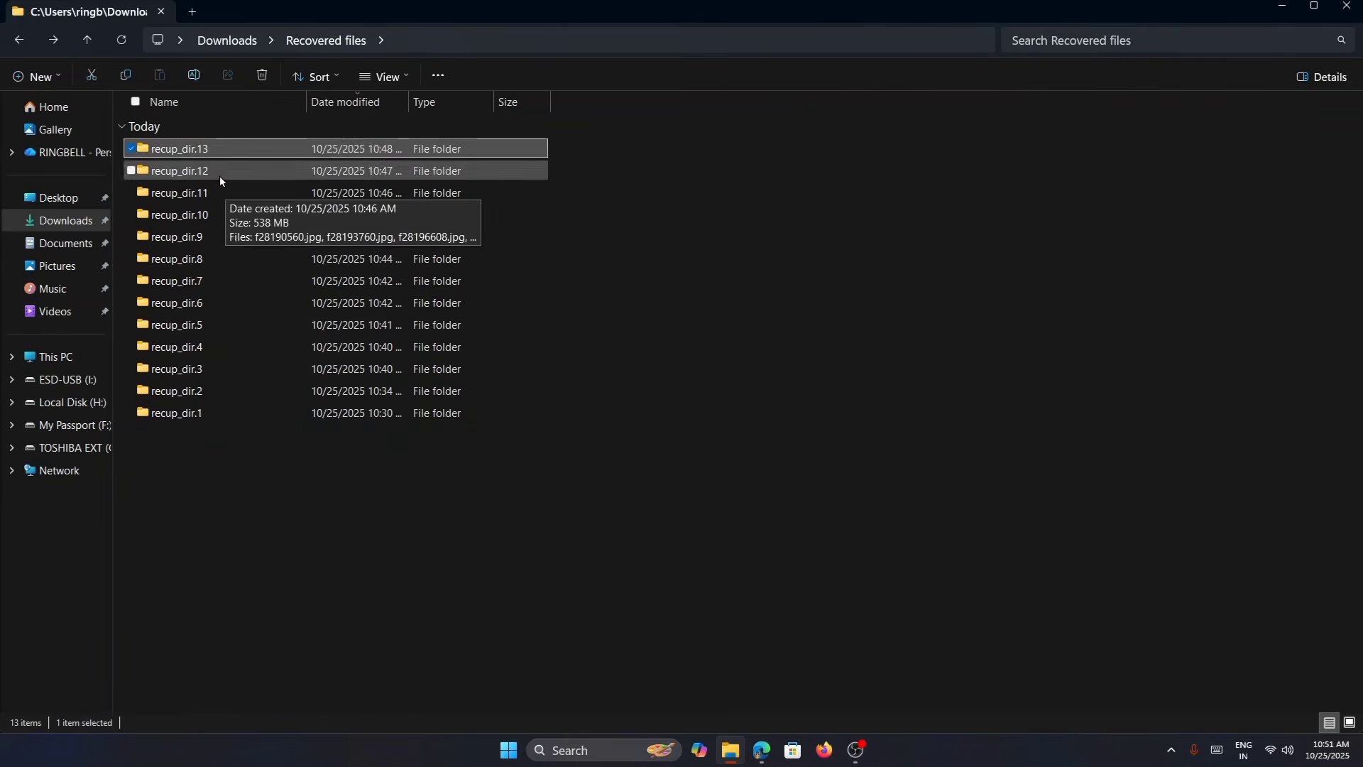
pyautogui.doubleClick(187, 416)
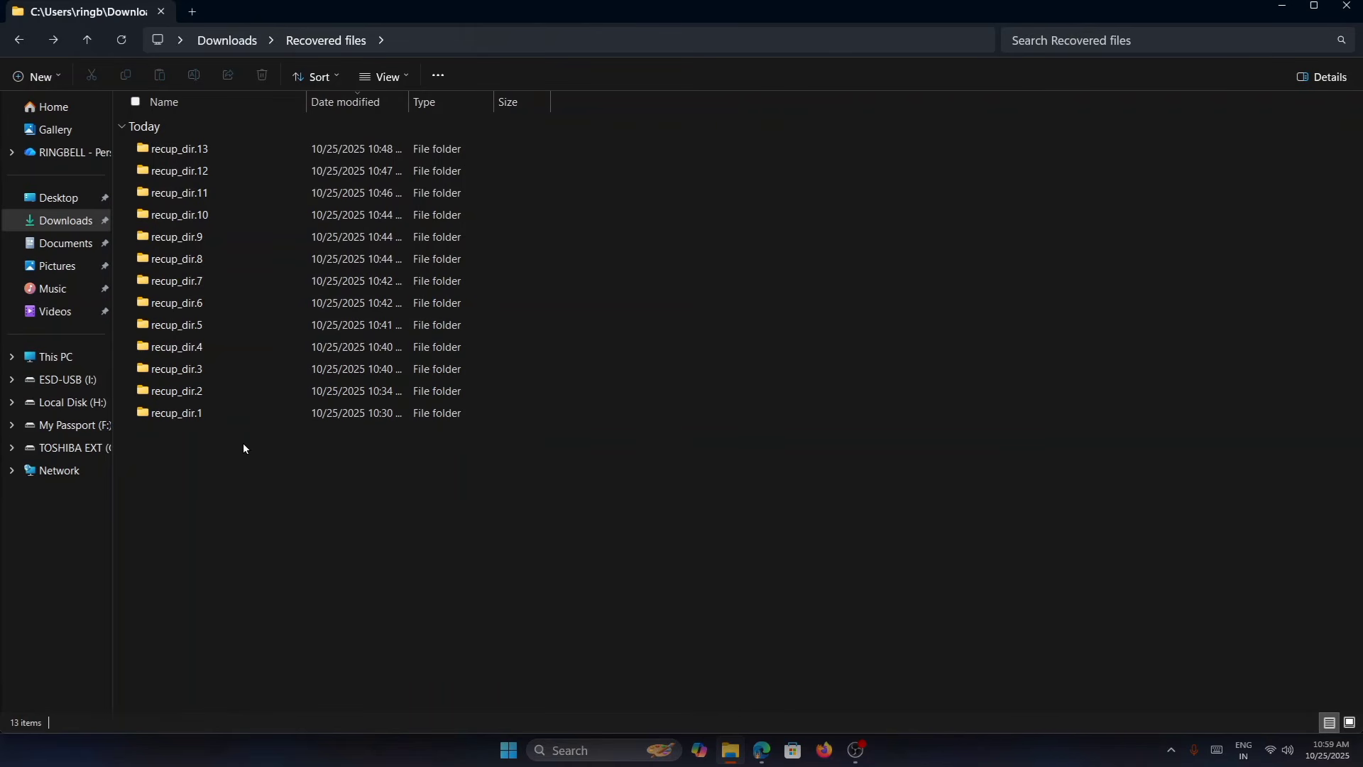
# Step: Open recup_dir.2 and select the row of recovered media files from f6343056_ftyp.mov to f6340048.png
pyautogui.doubleClick(239, 392)
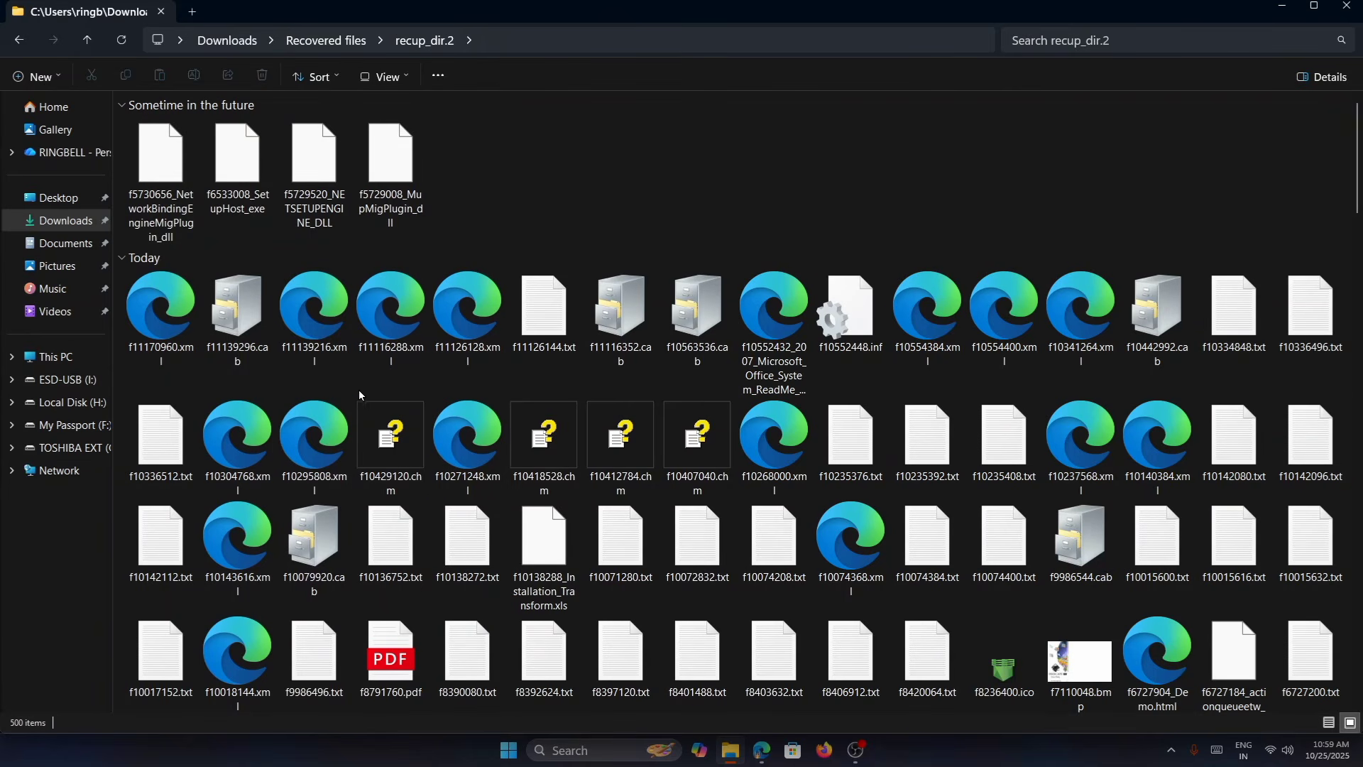
pyautogui.click(132, 264)
pyautogui.scroll(-4, 336, 460)
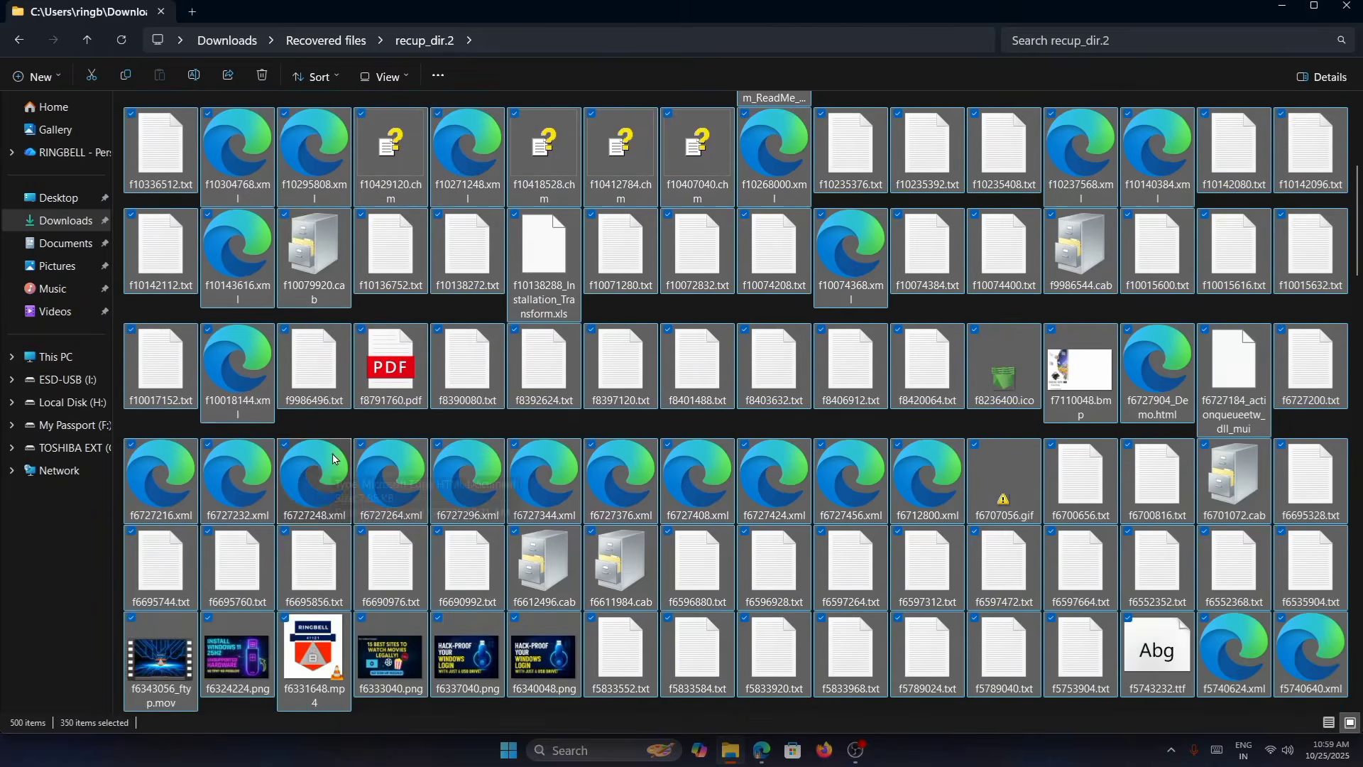
pyautogui.scroll(-1, 336, 460)
pyautogui.click(316, 561)
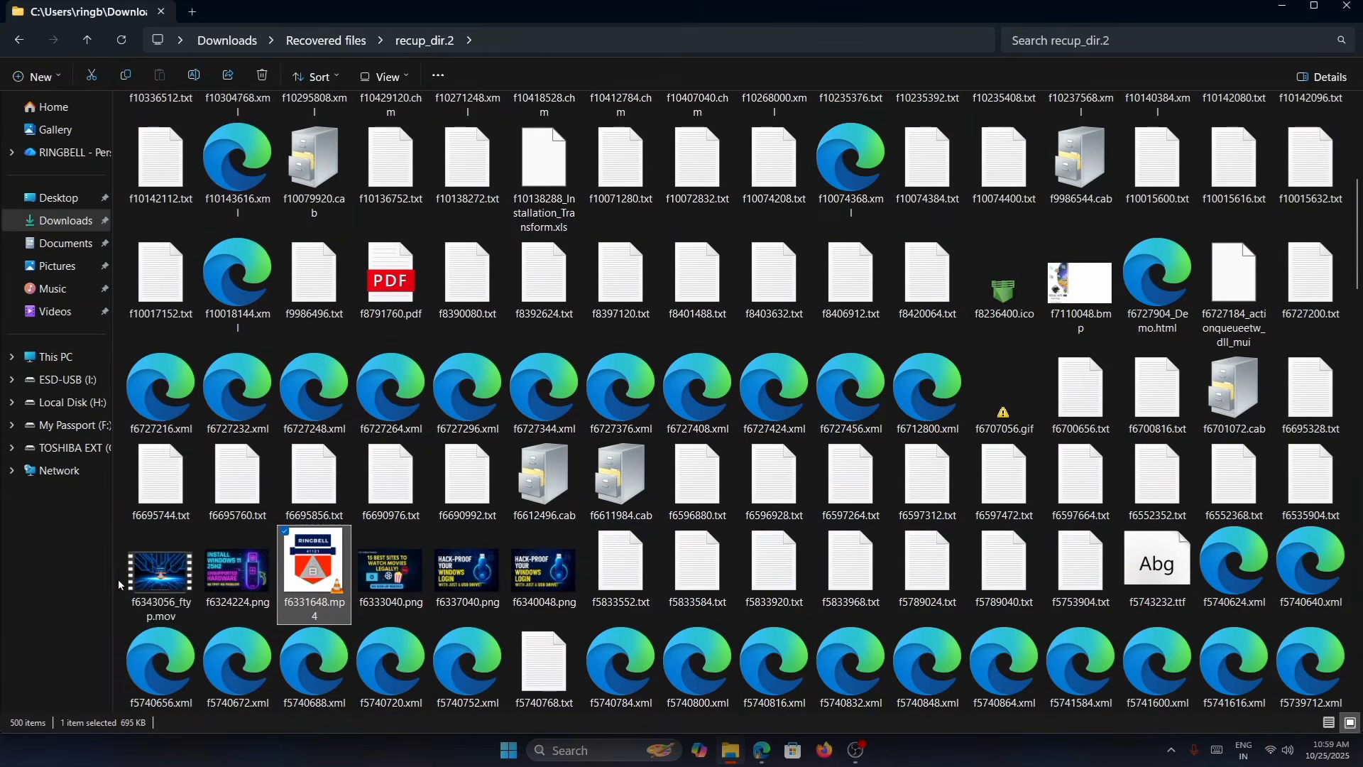
pyautogui.moveTo(119, 584); pyautogui.dragTo(582, 578)
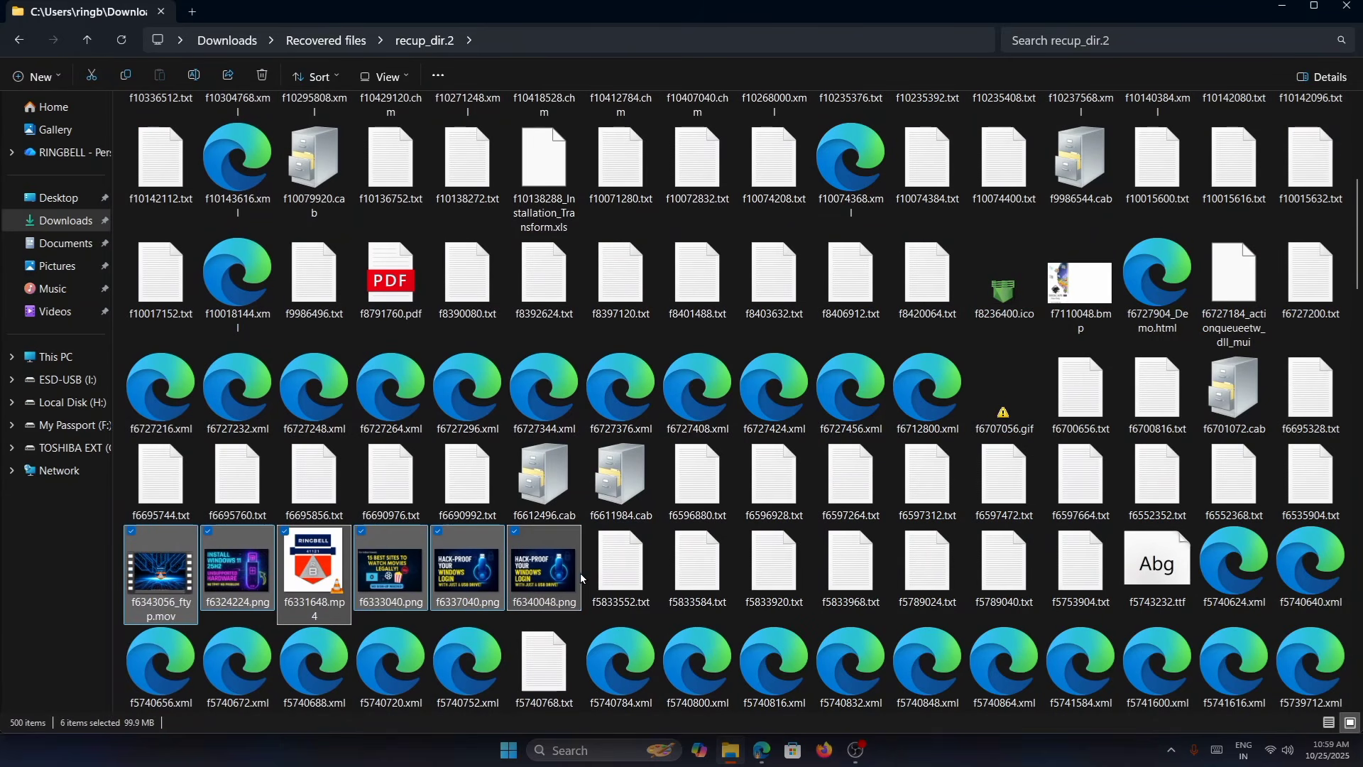
# Step: Look through the remaining files in recup_dir.2, clear the media file selection and minimize File Explorer
pyautogui.scroll(-1, 496, 577)
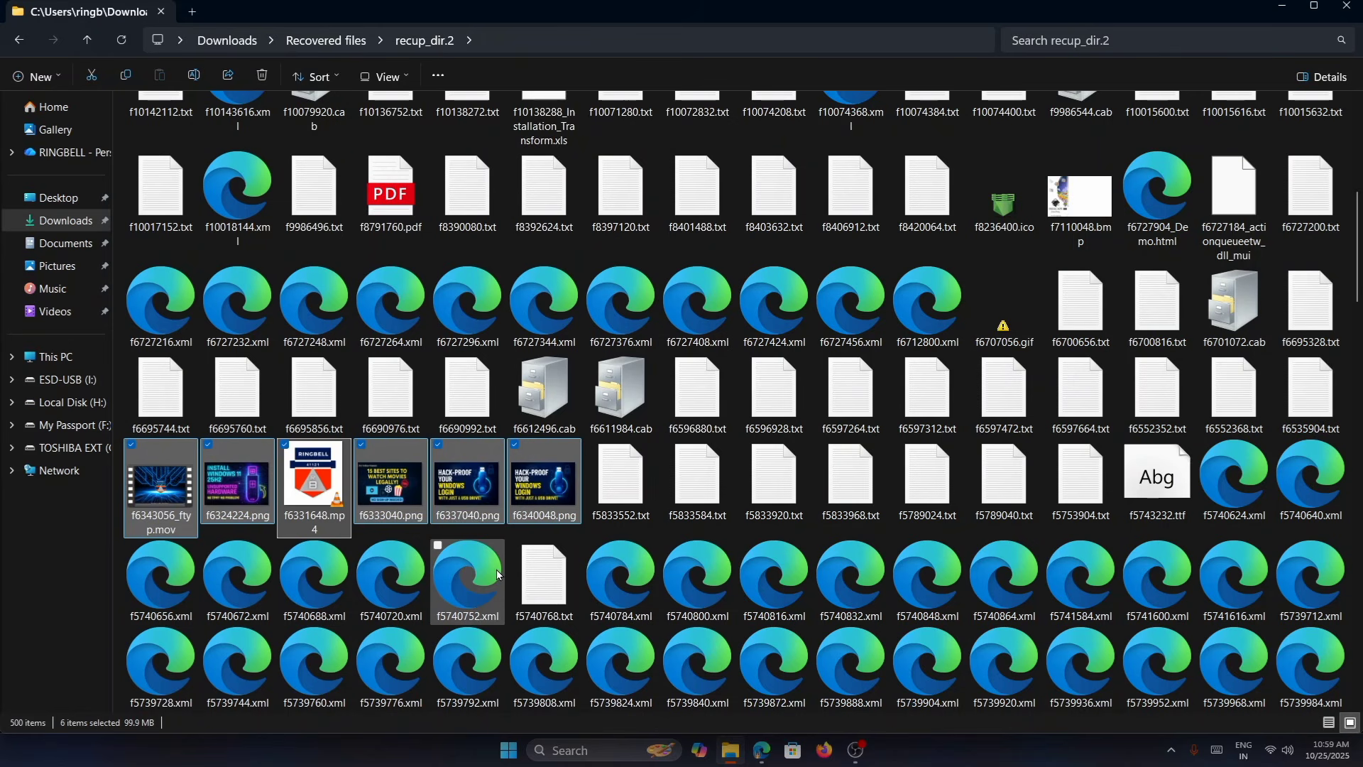
pyautogui.scroll(-2, 497, 575)
pyautogui.scroll(-5, 497, 571)
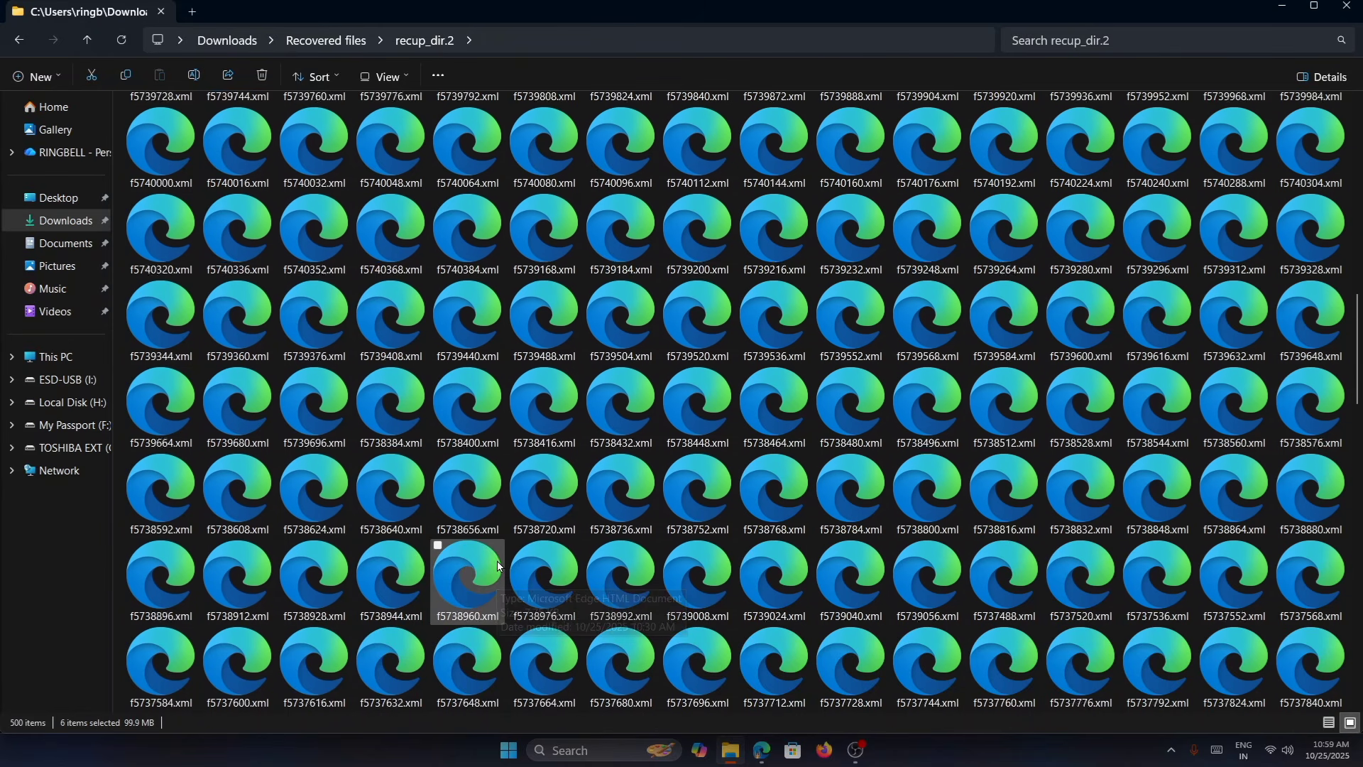
pyautogui.scroll(-5, 499, 566)
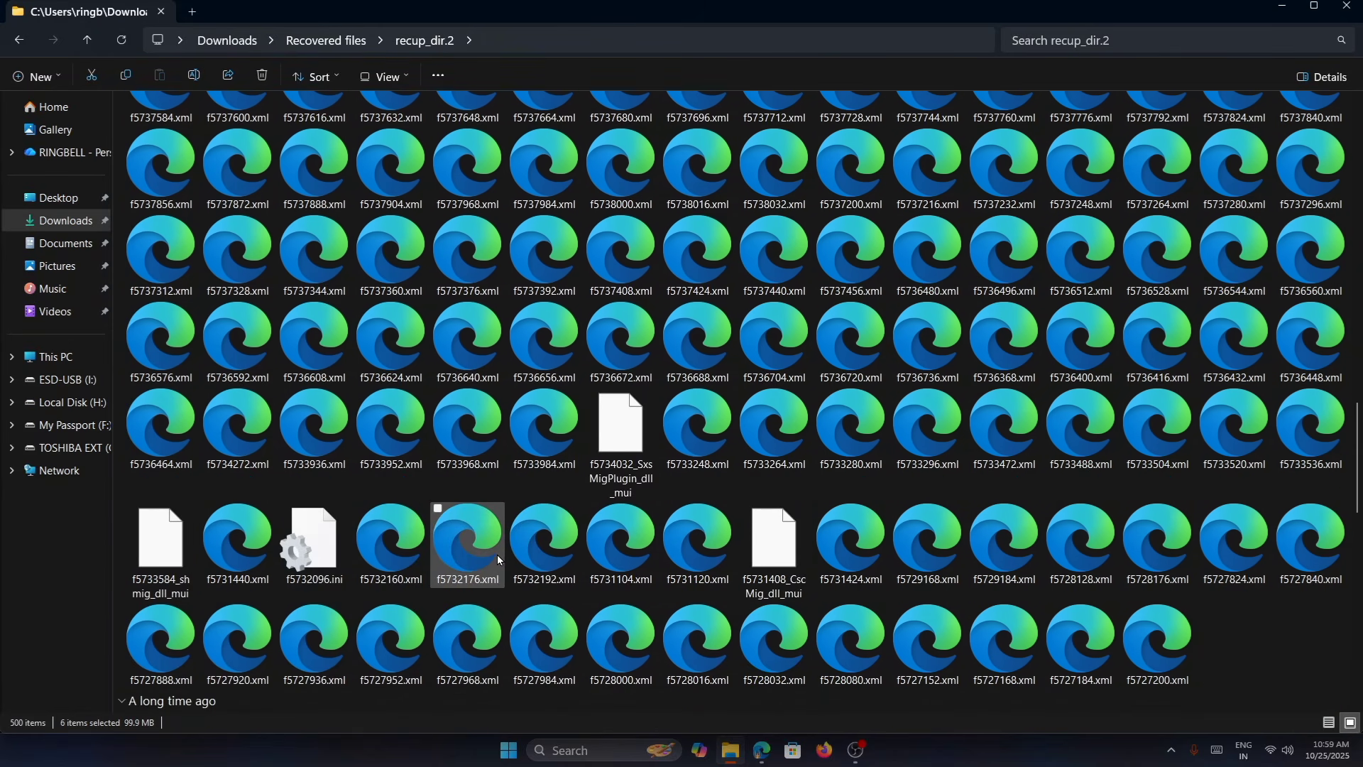
pyautogui.scroll(-4, 497, 555)
pyautogui.scroll(3, 497, 553)
pyautogui.scroll(10, 497, 552)
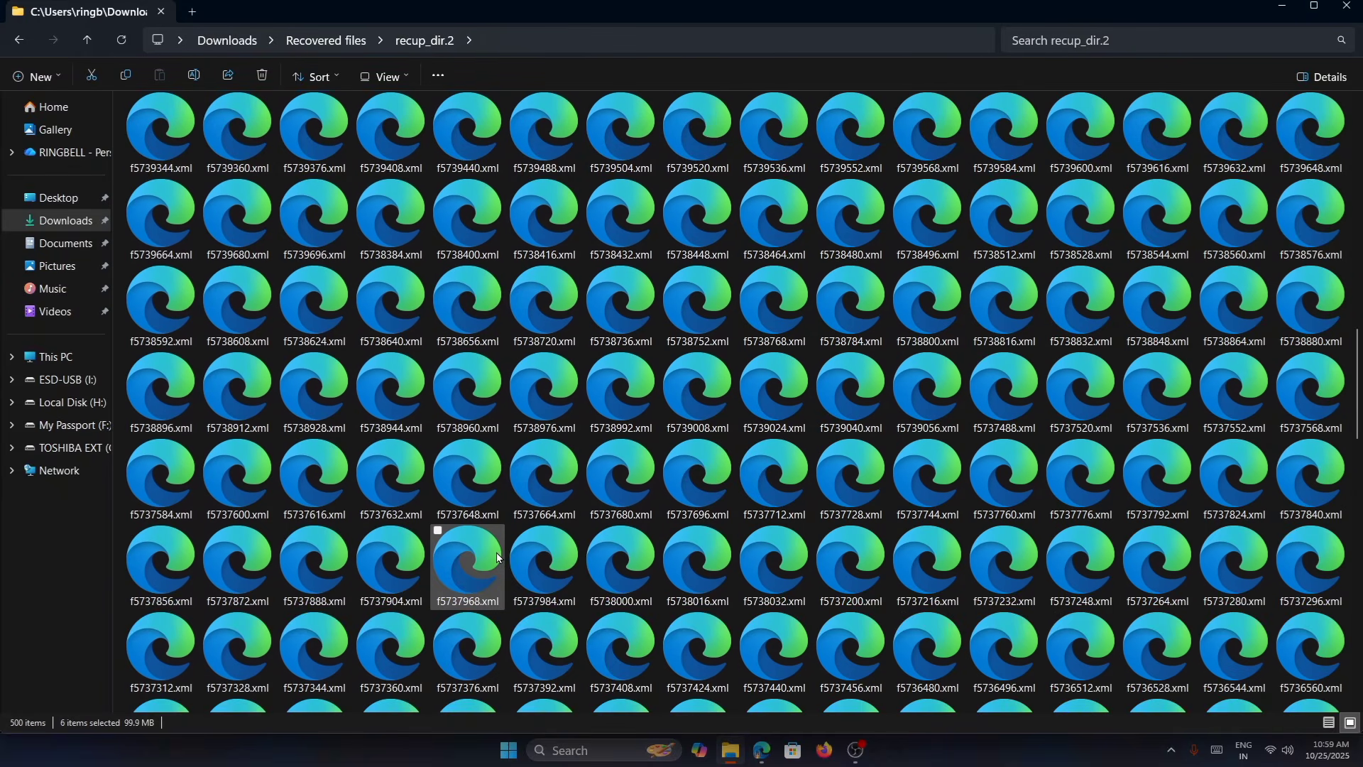
pyautogui.click(470, 398)
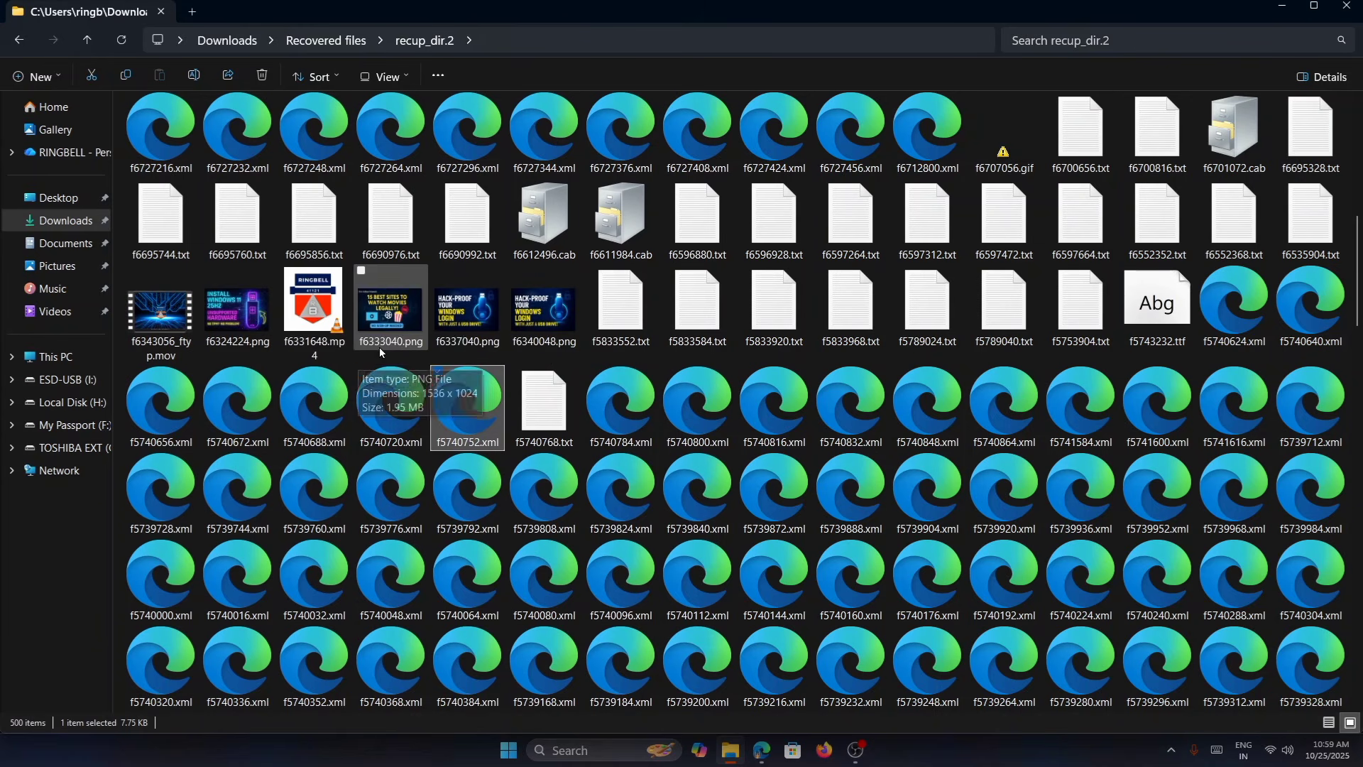
pyautogui.click(1282, 8)
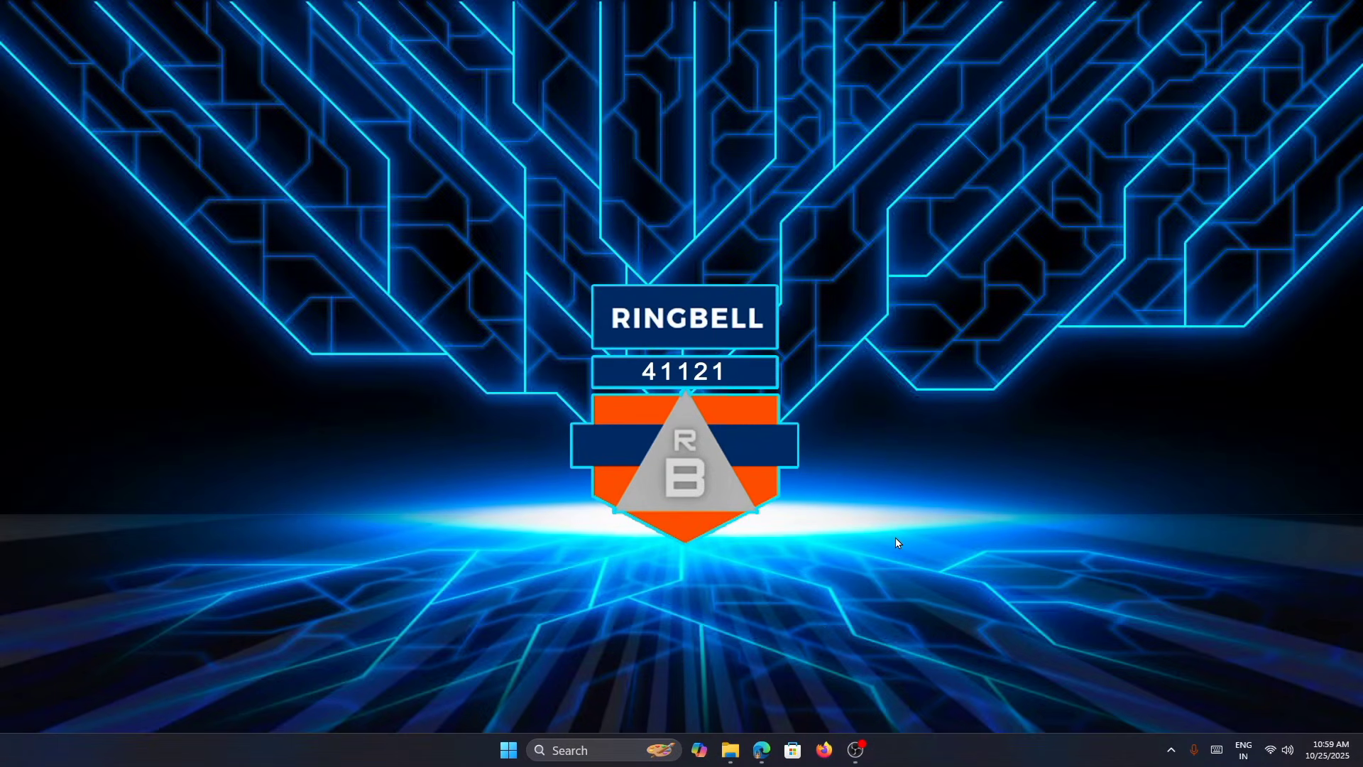